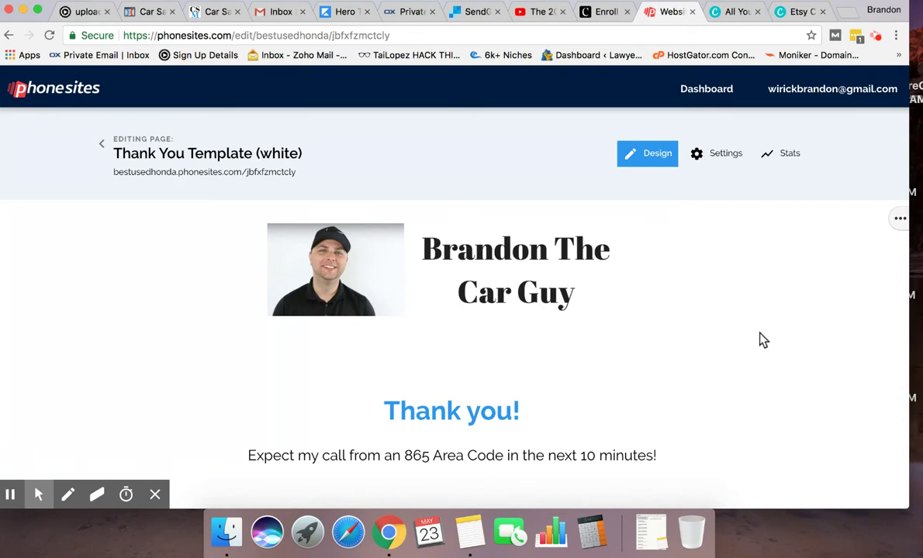
# Review the thank-you page preview down to its disclaimer, and return to the website's page list
pyautogui.scroll(-3, 762, 340)
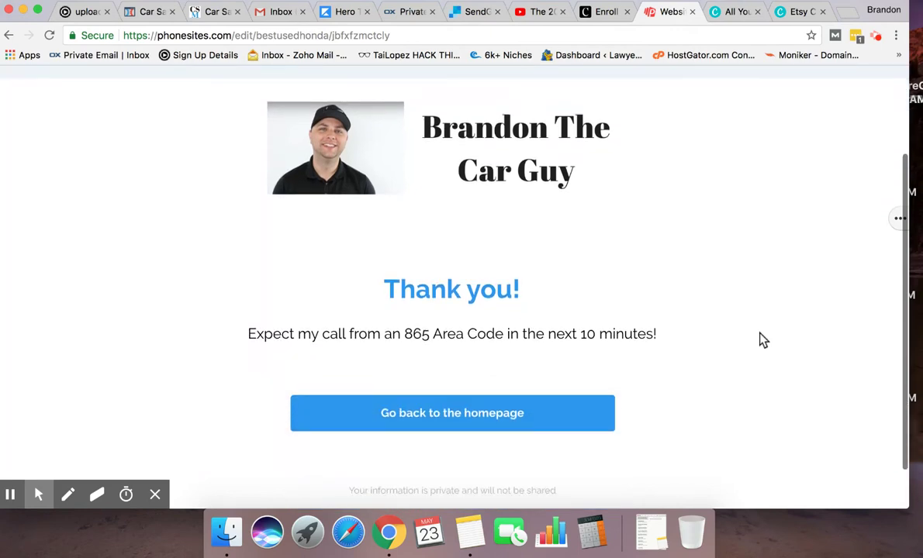
pyautogui.scroll(-1, 764, 340)
pyautogui.scroll(1, 540, 256)
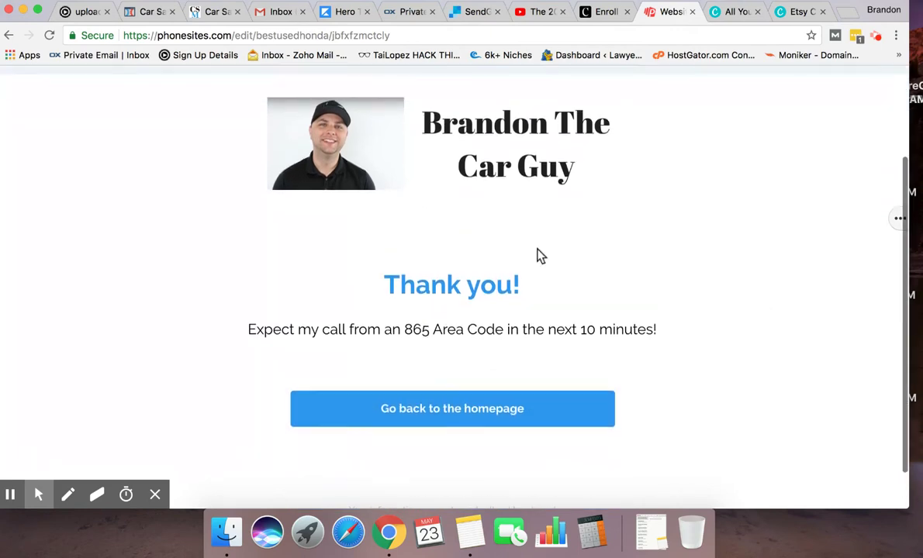
pyautogui.scroll(3, 541, 256)
pyautogui.click(101, 147)
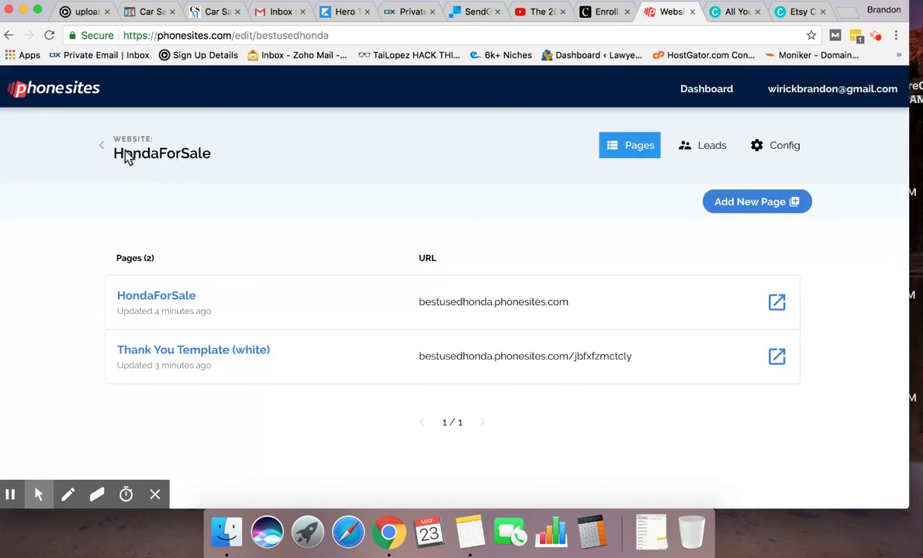
# Open the HondaForSale page and preview its logo header, headline and car photo
pyautogui.click(183, 297)
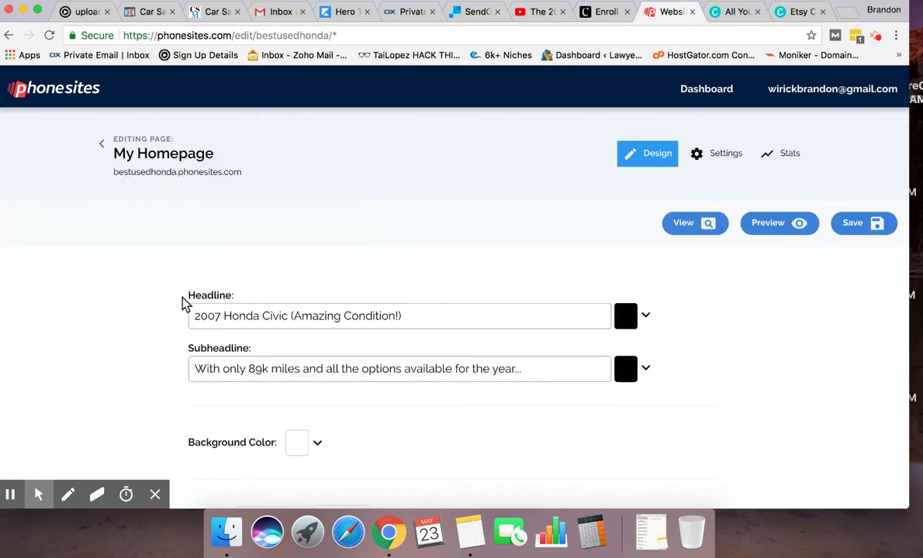
pyautogui.click(765, 224)
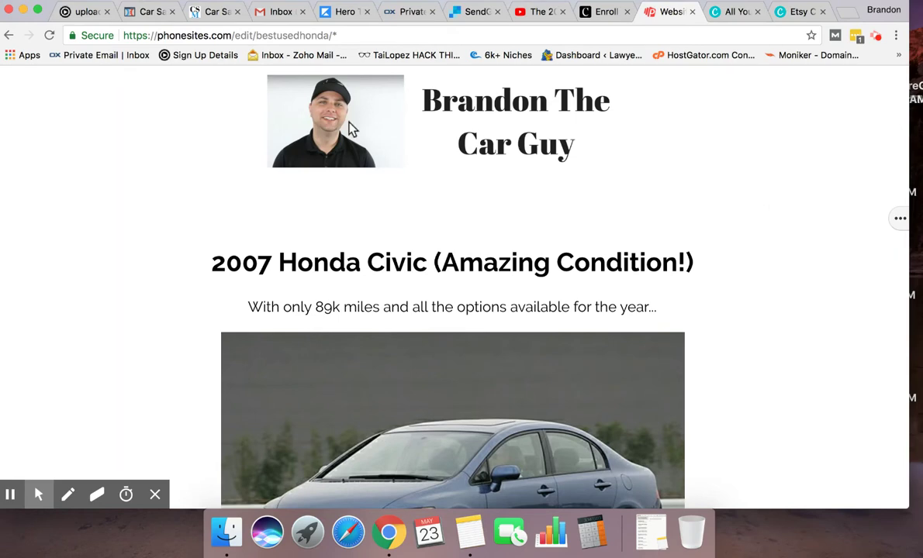
pyautogui.scroll(-3, 763, 221)
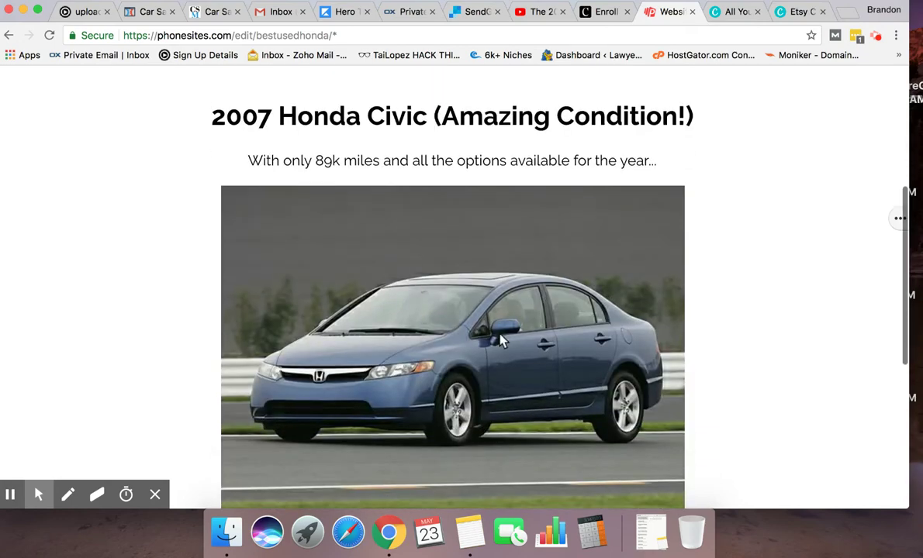
pyautogui.scroll(3, 736, 277)
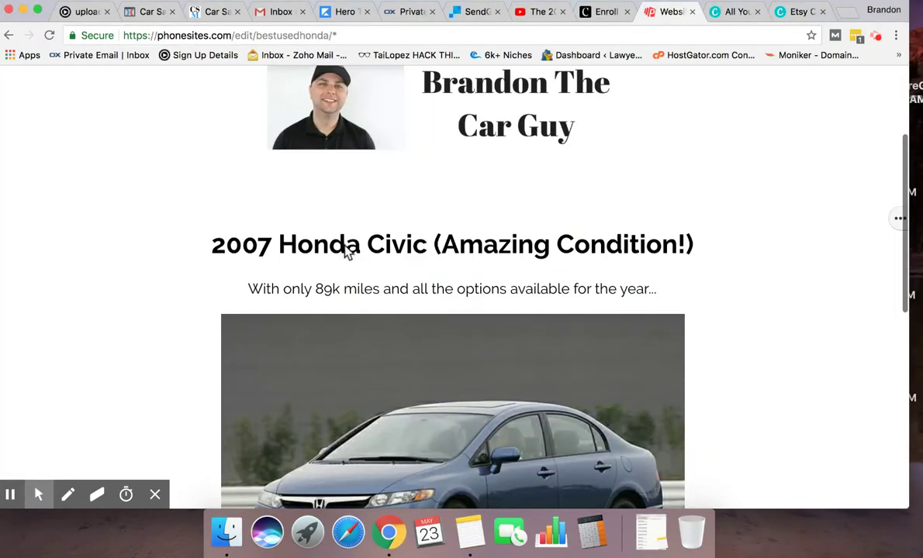
pyautogui.scroll(-3, 113, 262)
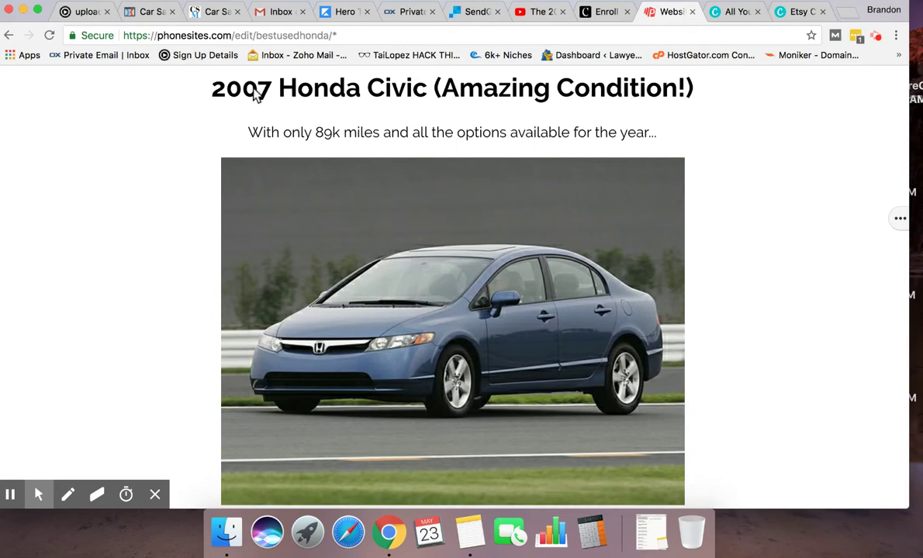
# Highlight part of the headline in the preview, return to the page editor and preview the homepage again
pyautogui.moveTo(462, 88); pyautogui.dragTo(642, 91)
pyautogui.click(749, 134)
pyautogui.scroll(10, 749, 134)
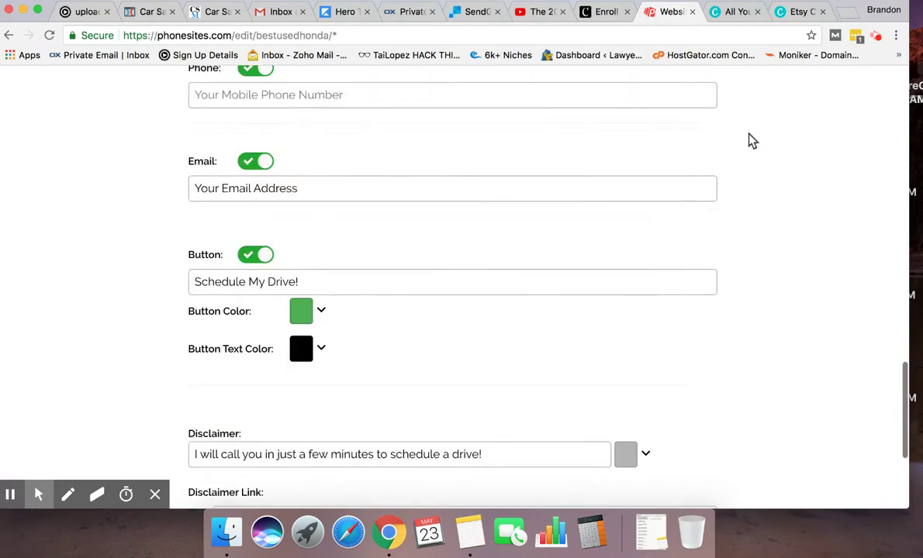
pyautogui.scroll(10, 749, 140)
pyautogui.click(763, 220)
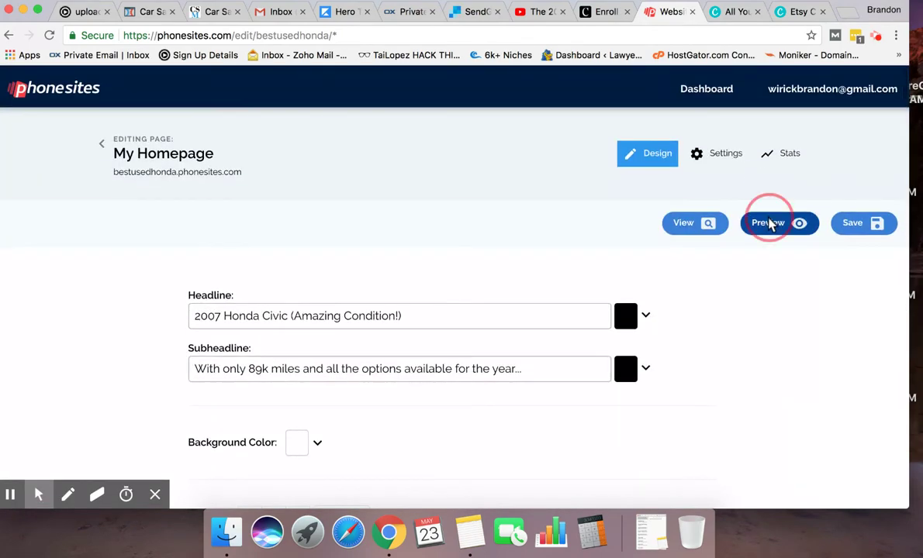
# Examine the homepage preview from the headline down to the lead form and disclaimer
pyautogui.scroll(-5, 603, 308)
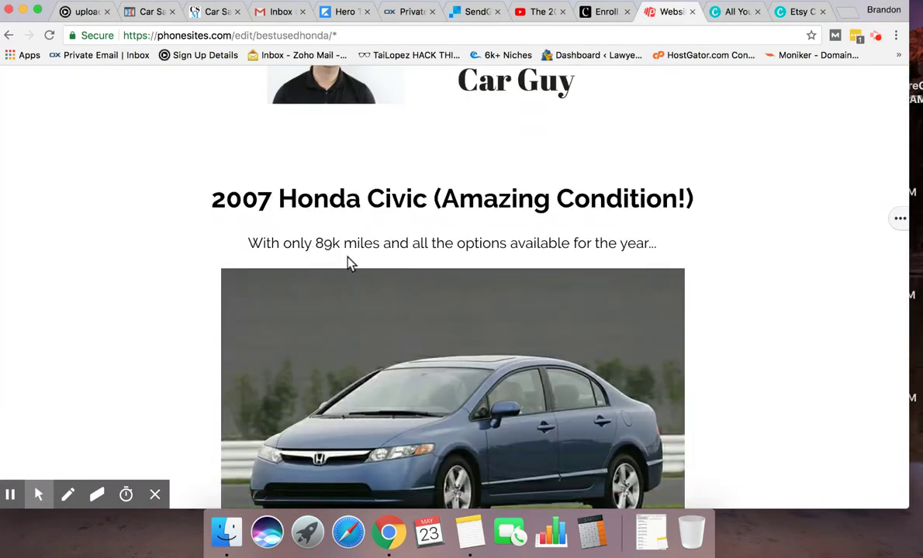
pyautogui.scroll(-3, 104, 294)
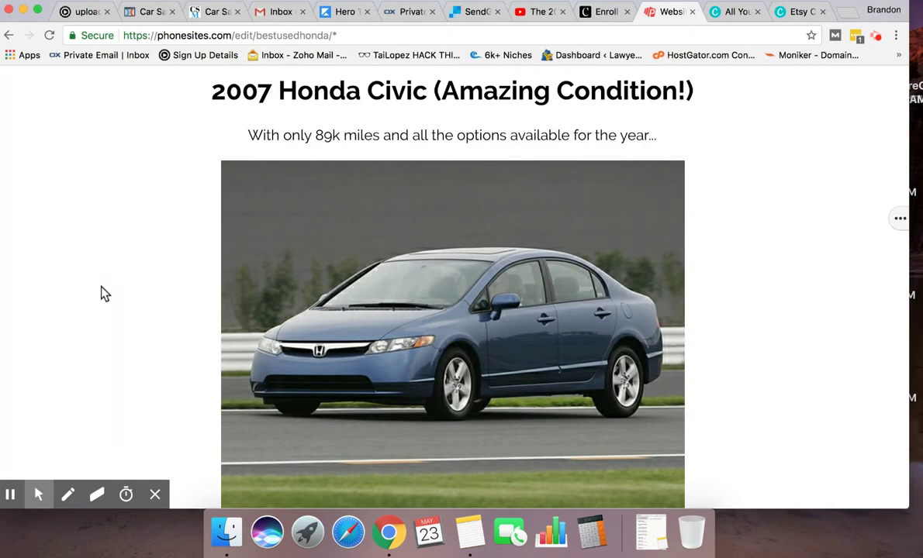
pyautogui.scroll(-5, 104, 293)
pyautogui.scroll(-1, 104, 293)
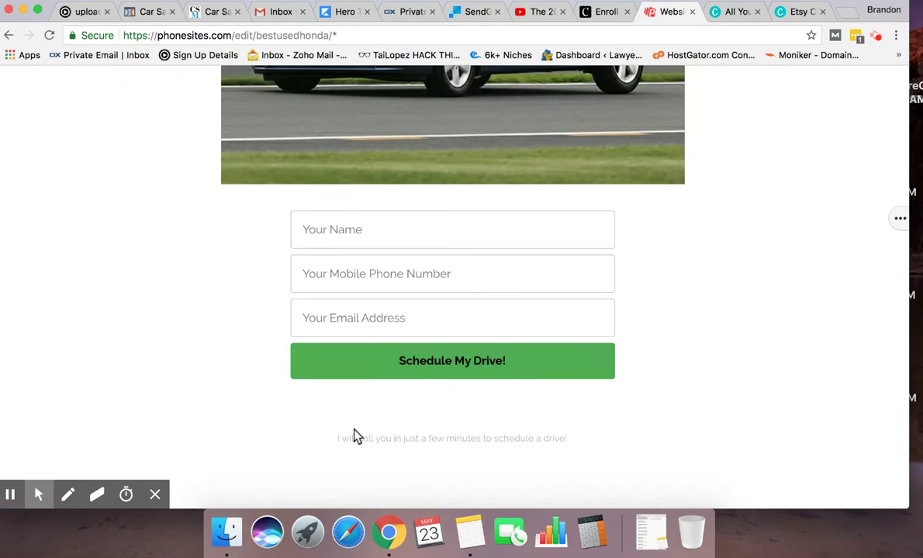
# Leave the preview at the disclaimer and save the homepage
pyautogui.moveTo(337, 438); pyautogui.dragTo(585, 439)
pyautogui.click(626, 421)
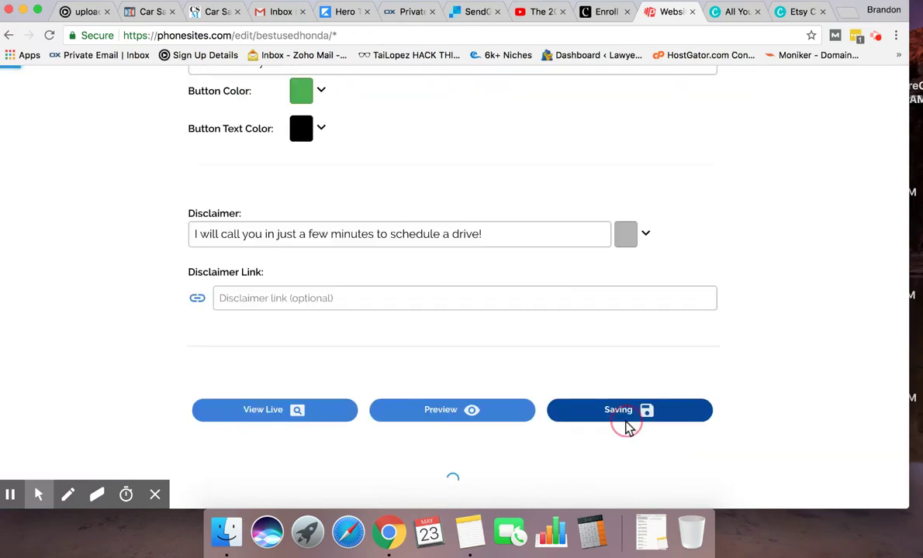
pyautogui.scroll(15, 743, 368)
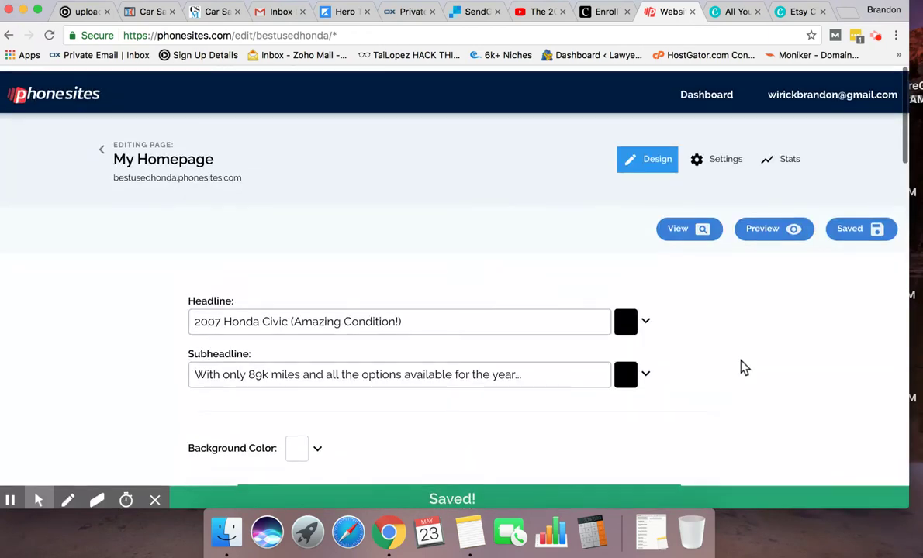
# Look over the homepage's headline and subheadline fields, and go back through the page list to the dashboard
pyautogui.scroll(-3, 744, 332)
pyautogui.click(239, 243)
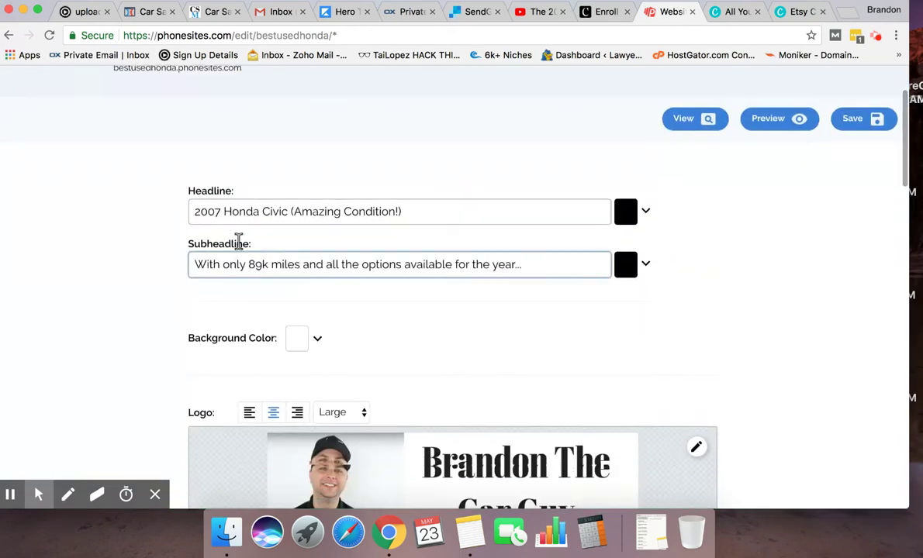
pyautogui.scroll(3, 181, 219)
pyautogui.click(99, 144)
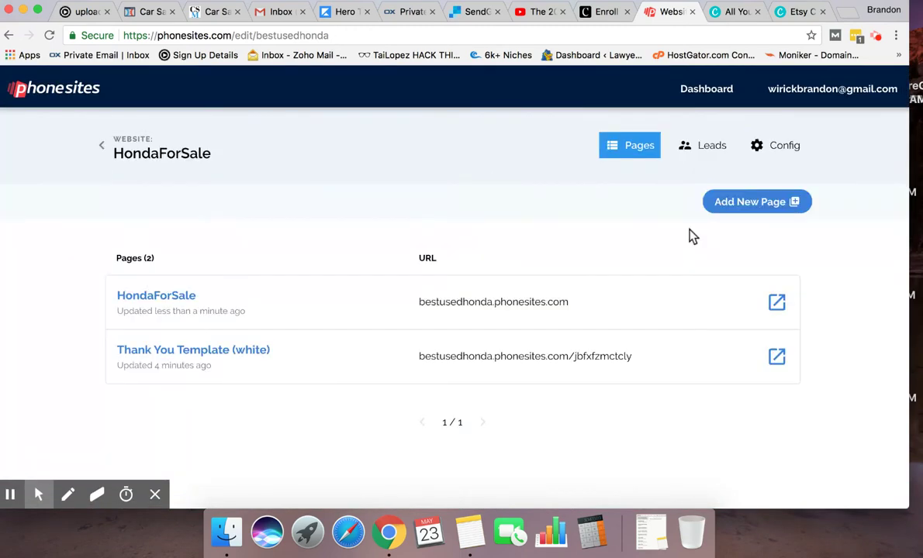
pyautogui.click(100, 145)
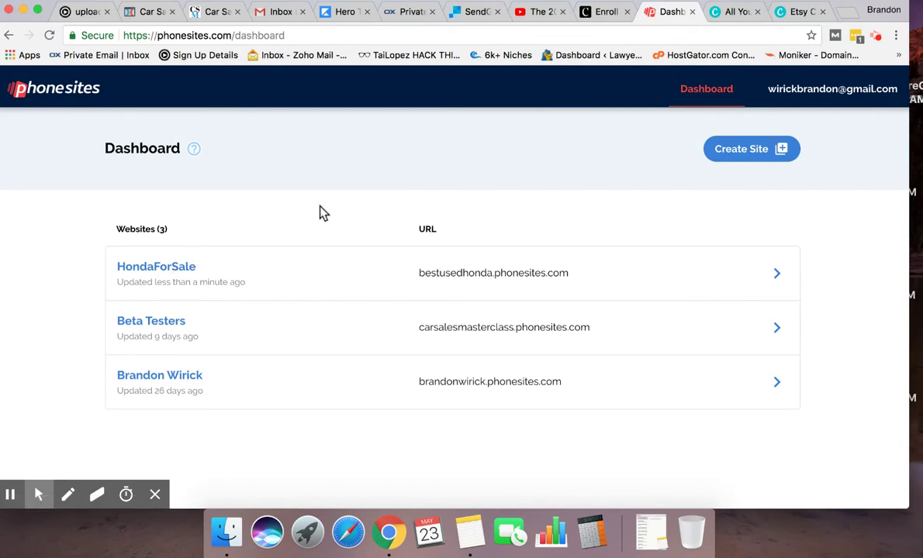
# Reopen the HondaForSale website's homepage from the dashboard and show its preview
pyautogui.click(170, 271)
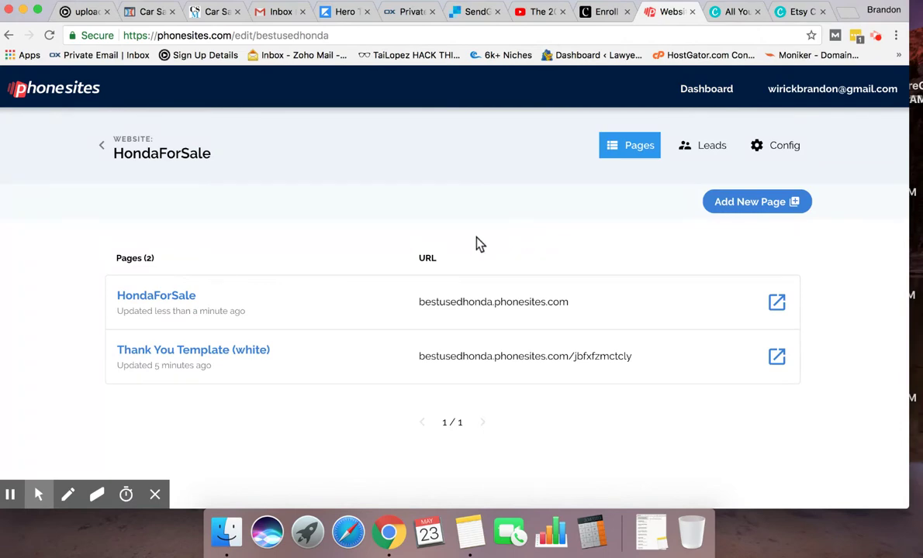
pyautogui.click(175, 298)
pyautogui.click(779, 224)
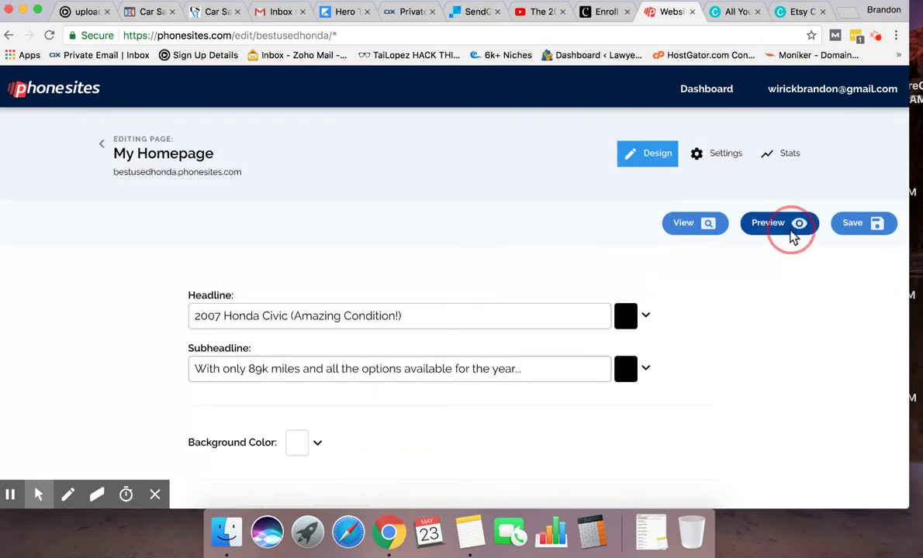
# Examine the homepage preview's headline, car photo and Schedule My Drive form
pyautogui.scroll(-2, 799, 351)
pyautogui.scroll(-2, 799, 351)
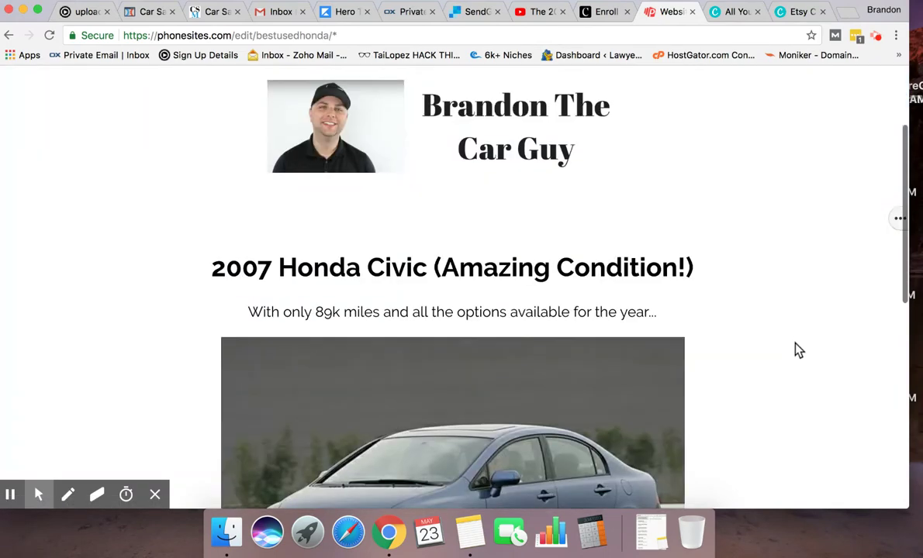
pyautogui.scroll(-4, 798, 350)
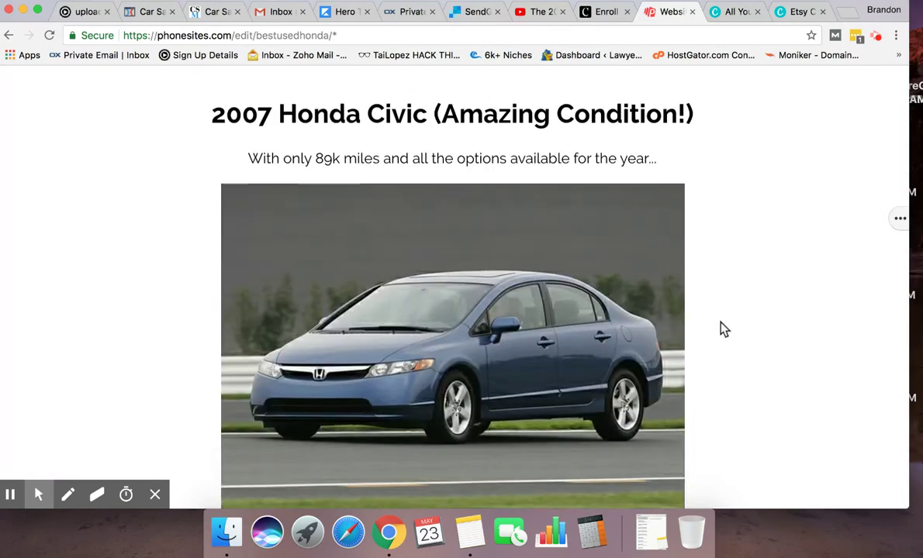
pyautogui.scroll(-3, 723, 329)
pyautogui.scroll(1, 521, 208)
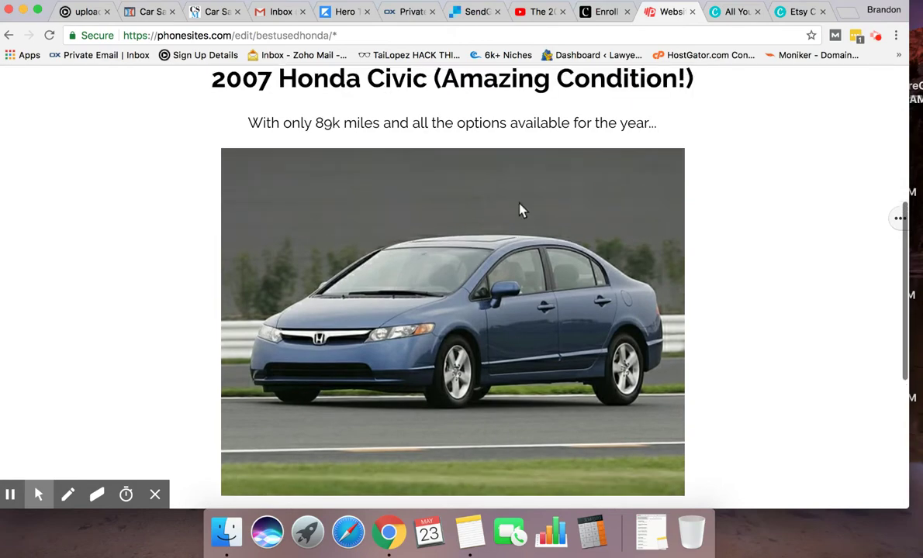
pyautogui.scroll(3, 696, 292)
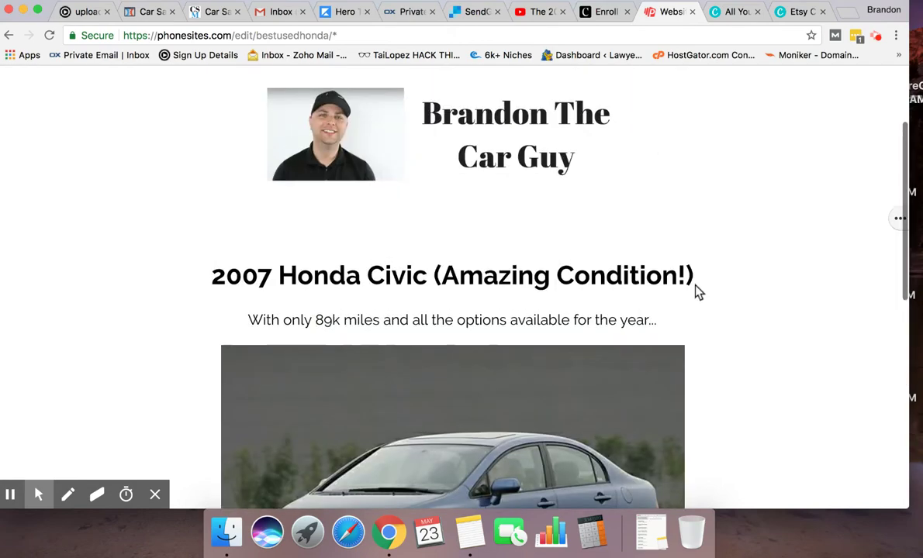
pyautogui.scroll(-5, 696, 293)
pyautogui.scroll(-3, 696, 293)
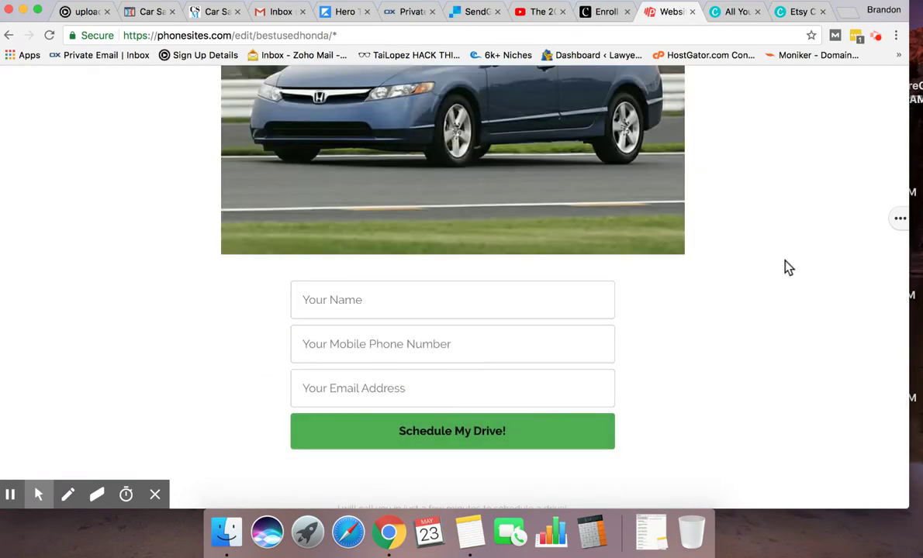
pyautogui.scroll(5, 785, 266)
pyautogui.scroll(5, 758, 268)
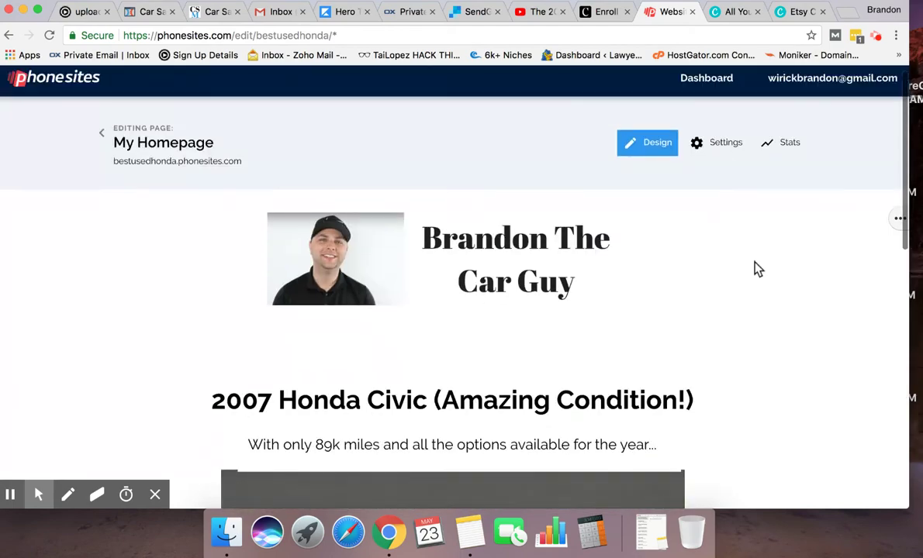
# Open the Thank You Template (white) page from the website's page list and preview its full layout
pyautogui.click(101, 140)
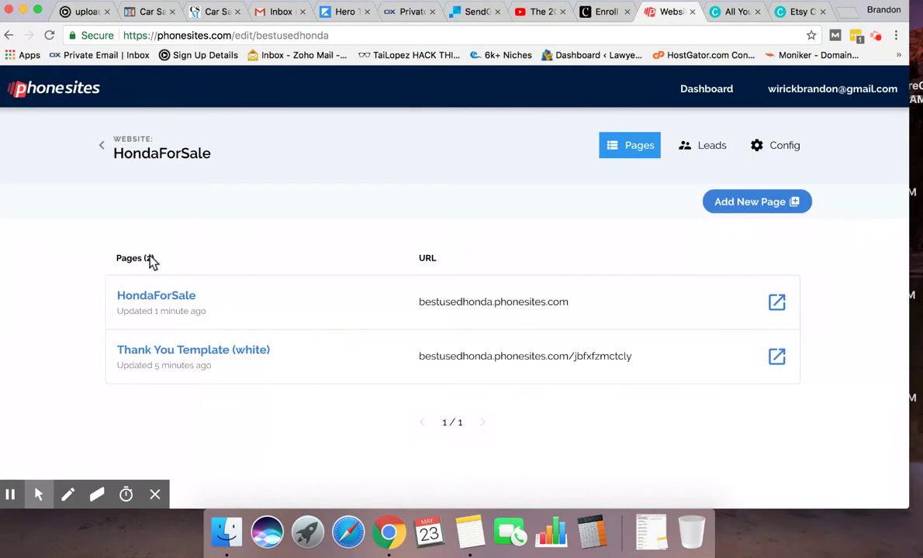
pyautogui.click(168, 349)
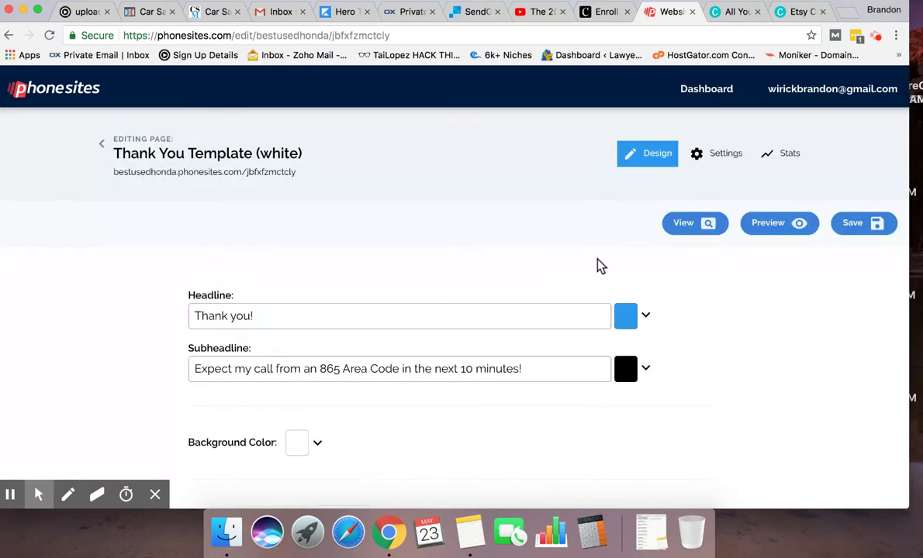
pyautogui.scroll(-3, 756, 310)
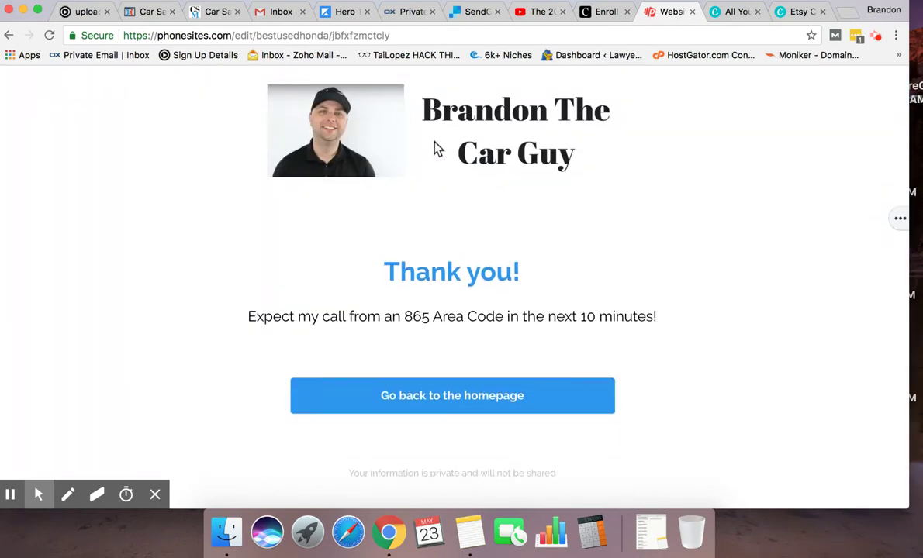
pyautogui.scroll(-1, 757, 256)
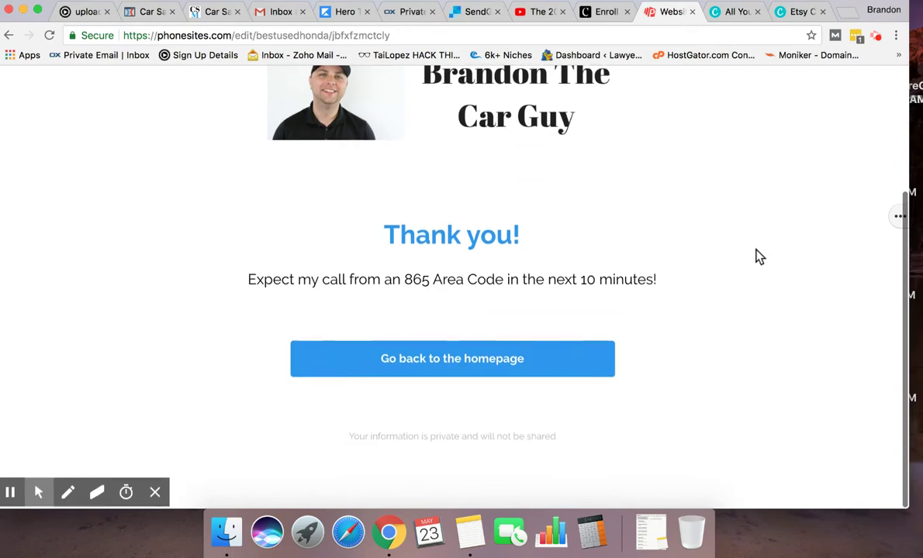
# Highlight the area code line in the thank-you message, return to the editor and preview the page again
pyautogui.moveTo(351, 283); pyautogui.dragTo(528, 285)
pyautogui.scroll(10, 636, 238)
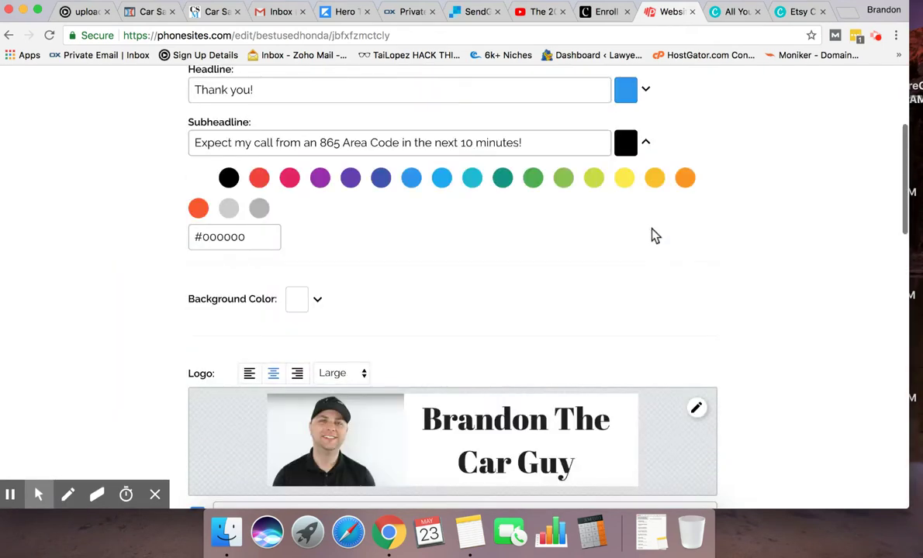
pyautogui.scroll(5, 653, 234)
pyautogui.click(776, 229)
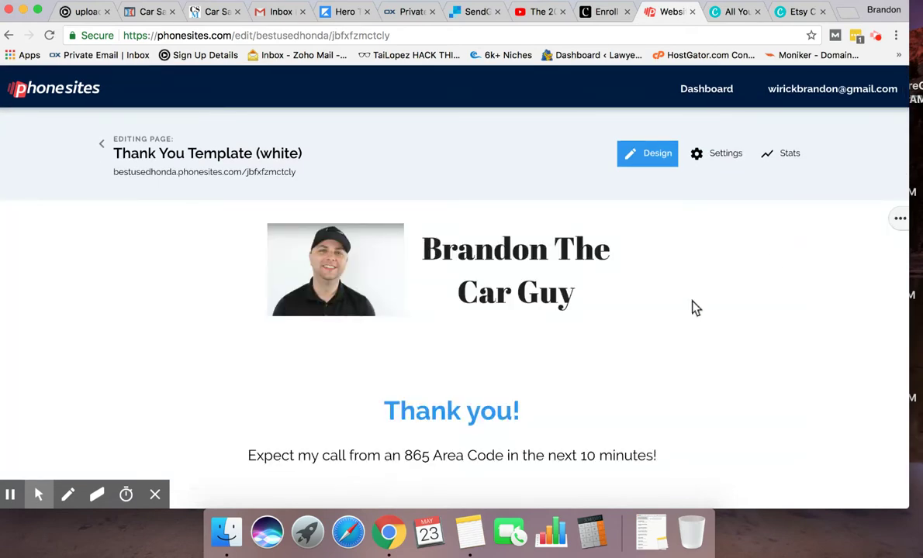
# Check the thank-you page's homepage button and disclaimer, return to the editor and reopen the preview
pyautogui.scroll(-5, 694, 309)
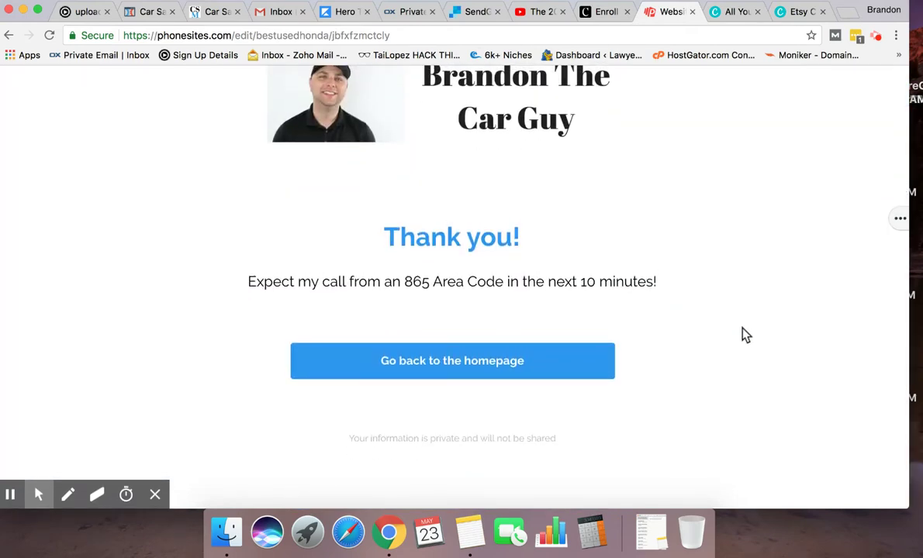
pyautogui.click(404, 441)
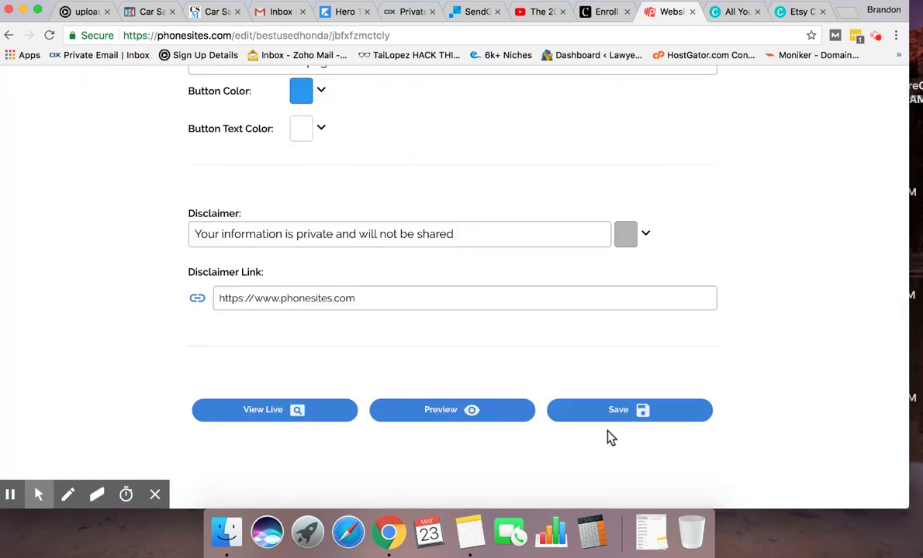
pyautogui.scroll(10, 725, 365)
pyautogui.click(772, 243)
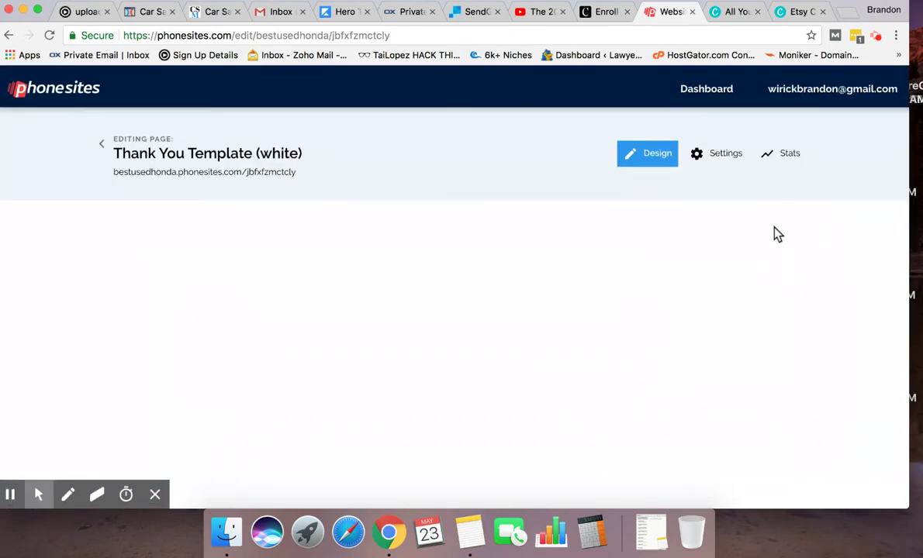
# Check the thank-you page preview down to its disclaimer and return to the website's page list
pyautogui.scroll(-5, 714, 280)
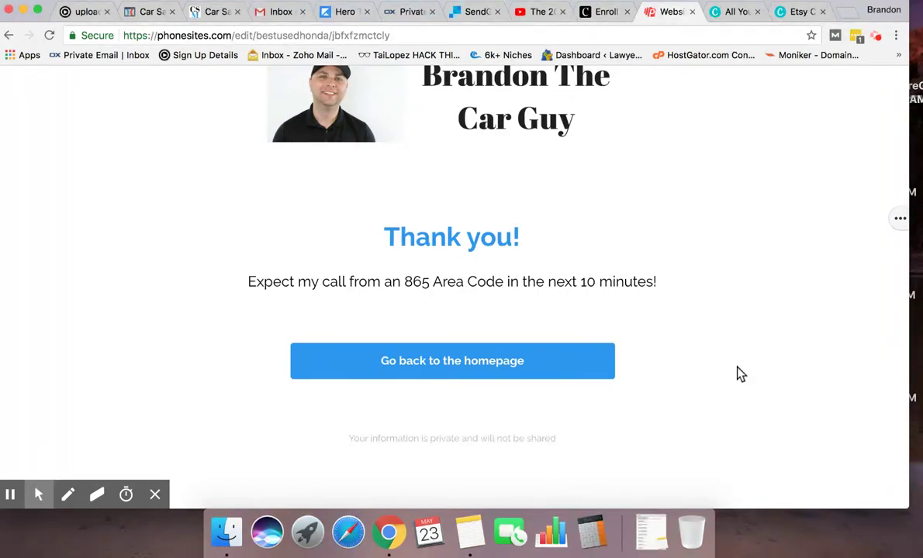
pyautogui.scroll(5, 741, 374)
pyautogui.click(103, 147)
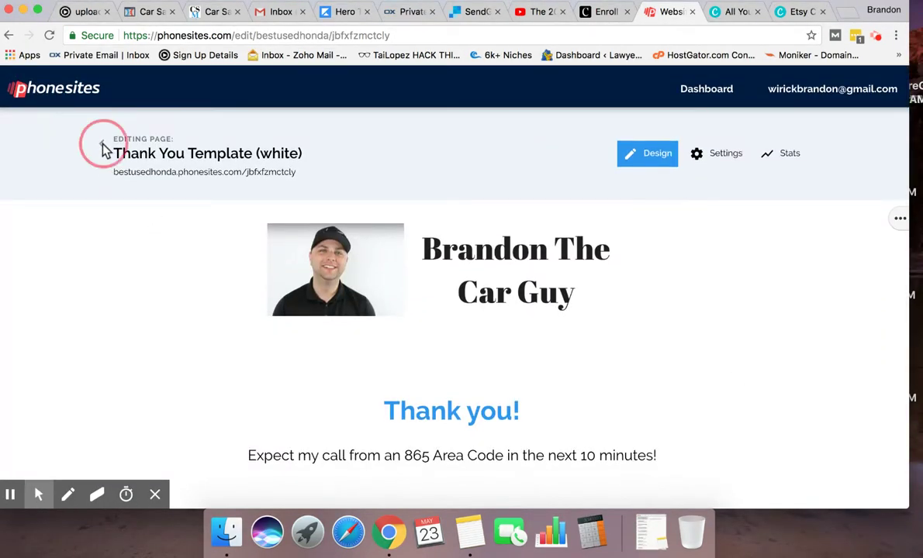
# Open My Homepage from the page list and preview its full layout
pyautogui.click(179, 299)
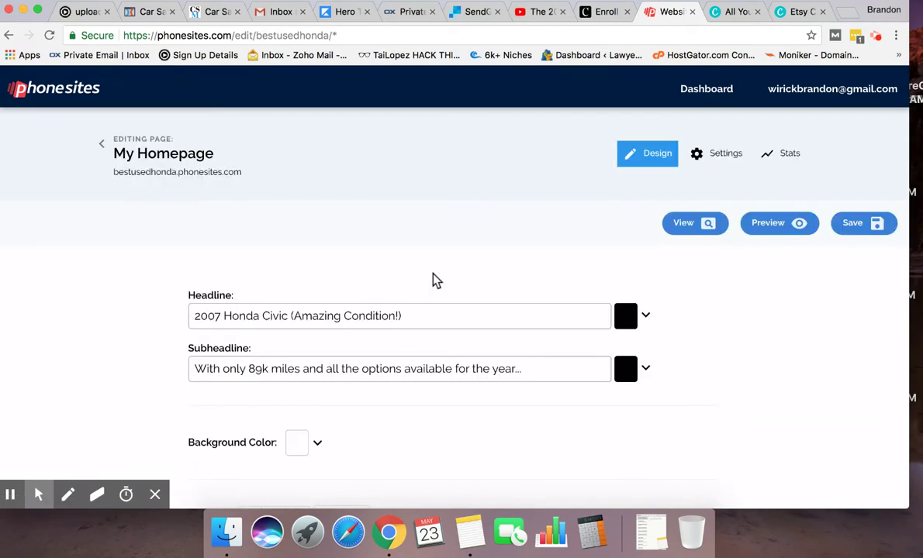
pyautogui.click(777, 230)
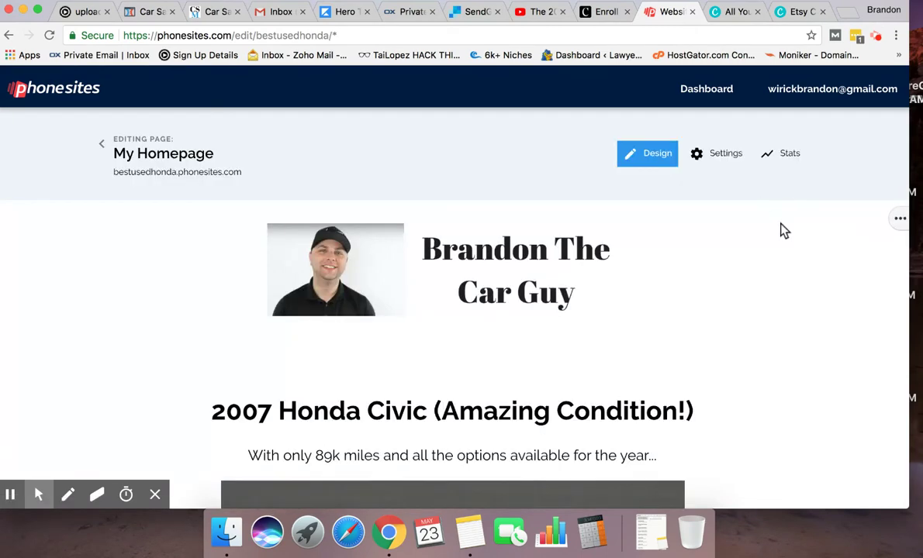
pyautogui.scroll(-10, 763, 320)
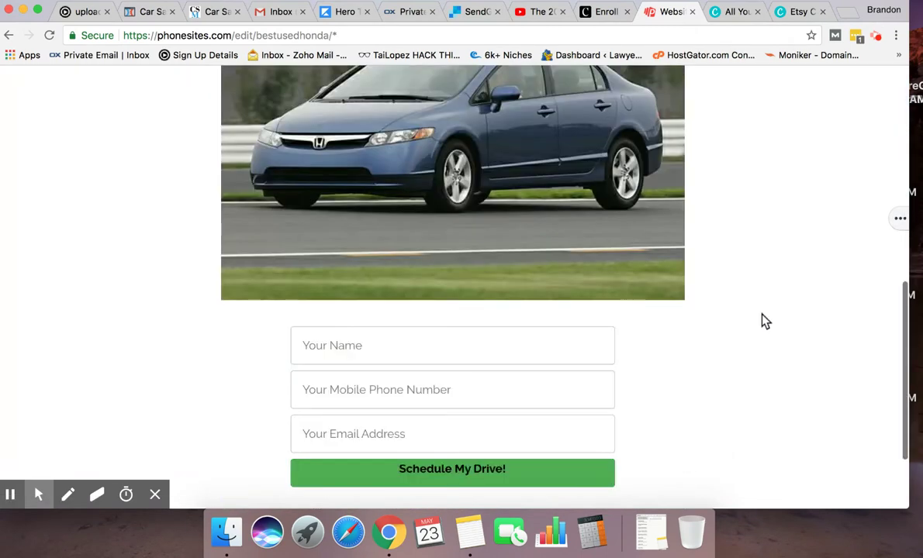
pyautogui.scroll(10, 763, 321)
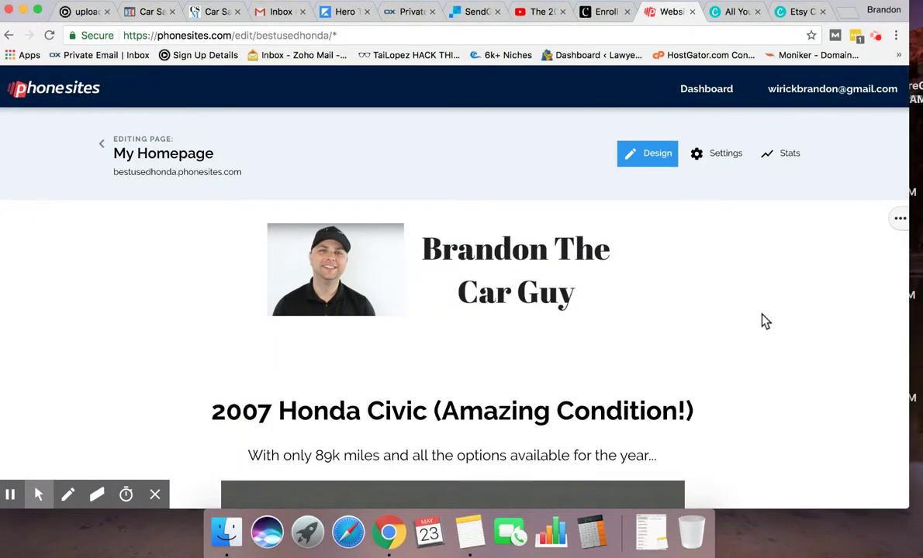
# Examine the homepage preview's logo header, 2007 Honda Civic headline and subheadline against the car photo
pyautogui.scroll(-3, 764, 320)
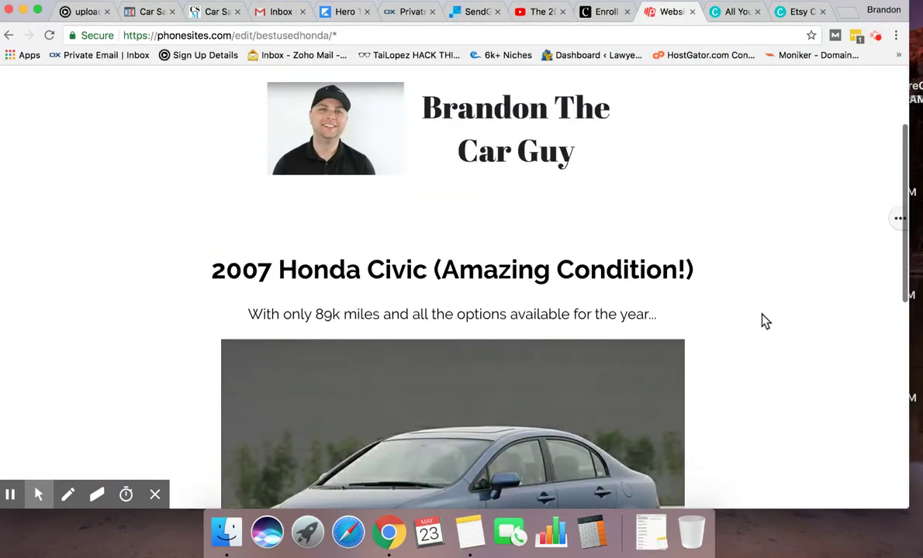
pyautogui.scroll(-3, 763, 320)
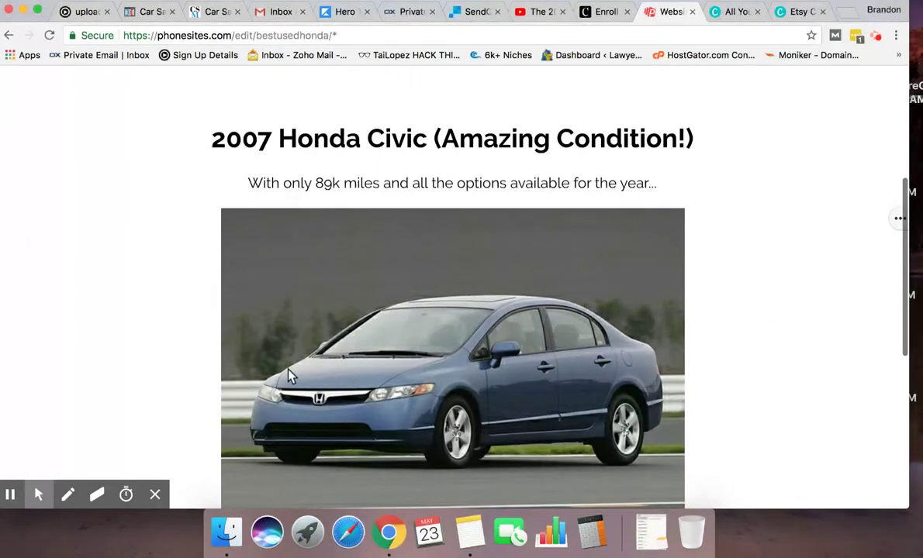
pyautogui.scroll(-4, 760, 305)
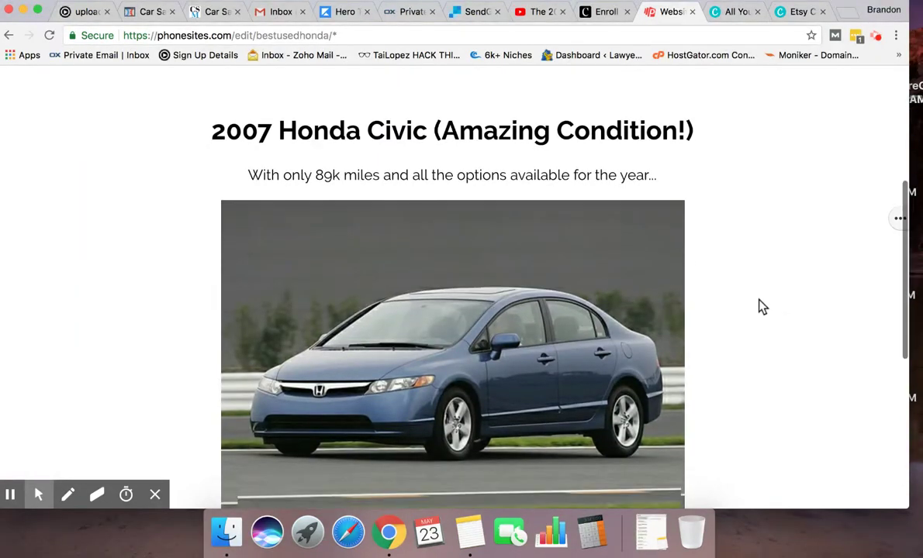
pyautogui.scroll(-2, 760, 305)
pyautogui.scroll(2, 760, 305)
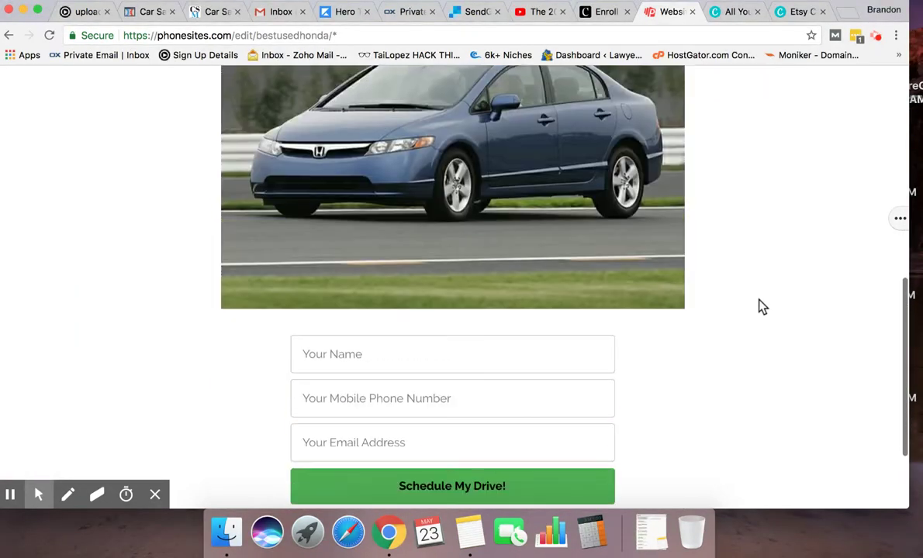
pyautogui.scroll(5, 762, 306)
pyautogui.scroll(-3, 761, 306)
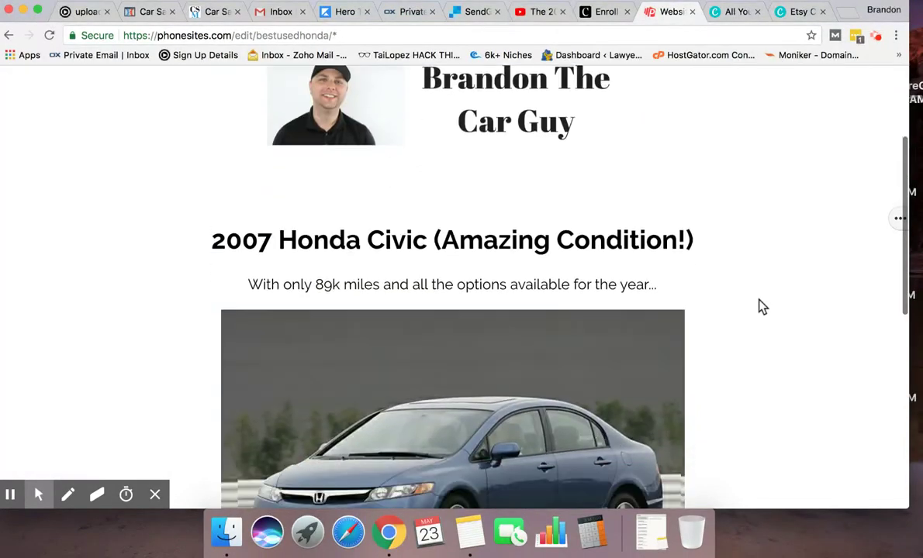
pyautogui.scroll(3, 762, 306)
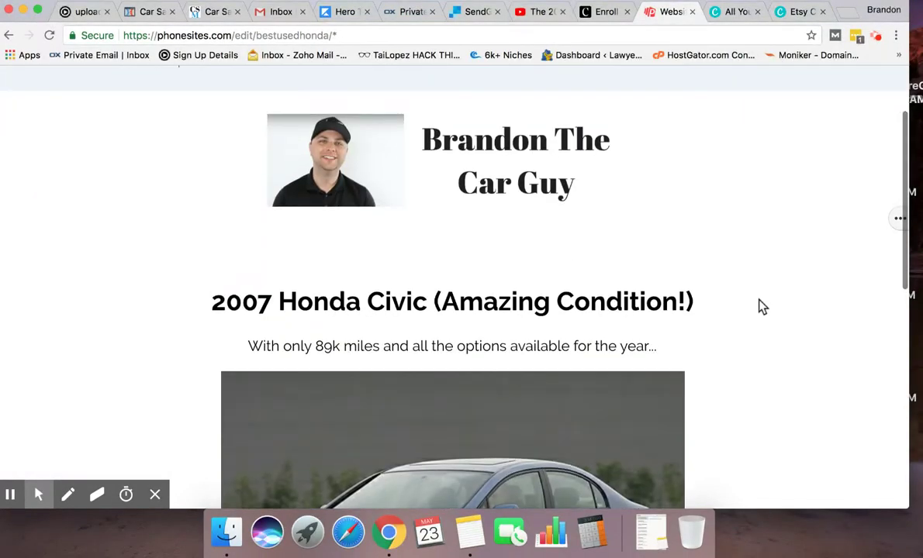
pyautogui.scroll(-1, 763, 307)
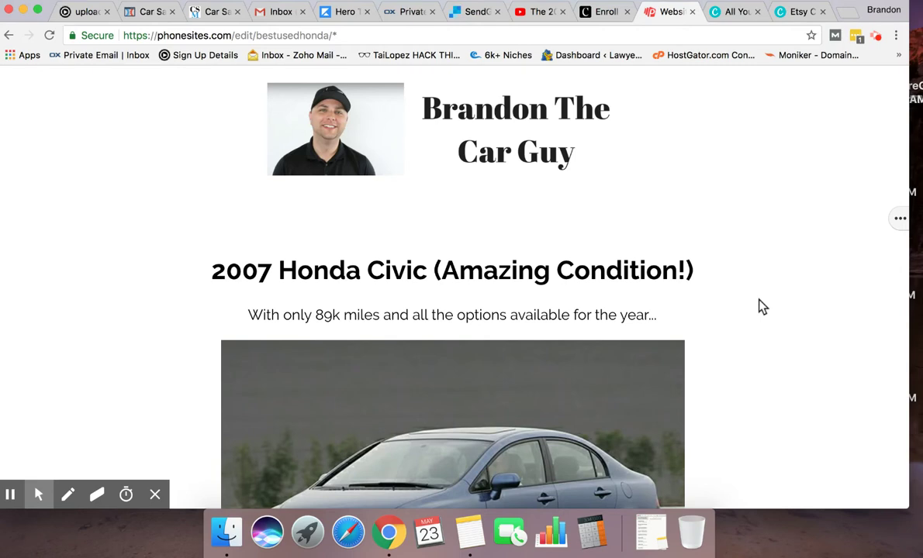
# Examine the homepage preview's car photo, Schedule My Drive contact form and the disclaimer beneath it
pyautogui.scroll(-3, 781, 333)
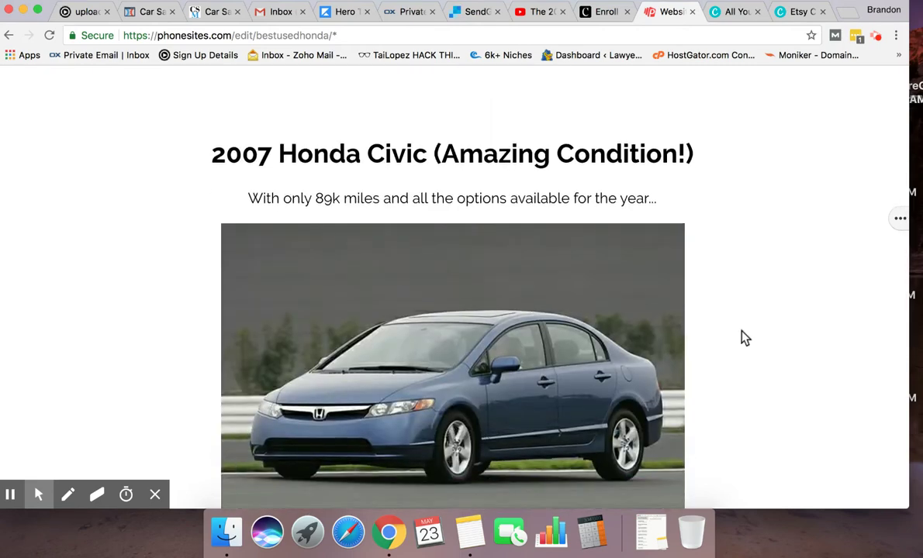
pyautogui.scroll(-2, 764, 334)
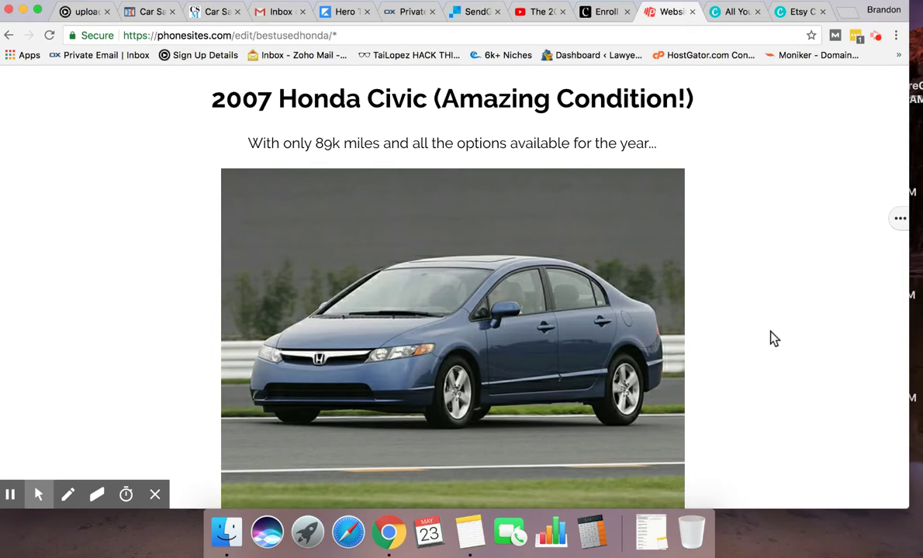
pyautogui.scroll(-5, 773, 339)
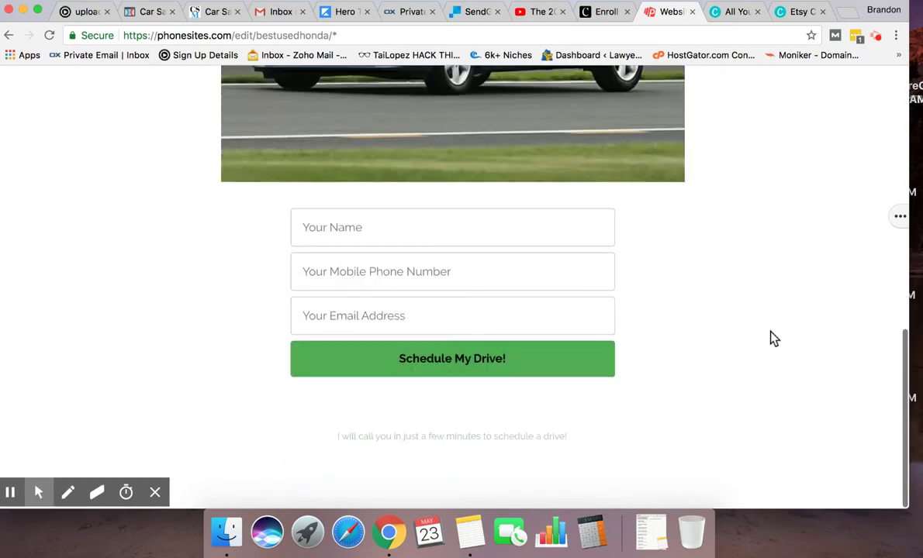
pyautogui.scroll(5, 773, 339)
pyautogui.scroll(2, 773, 339)
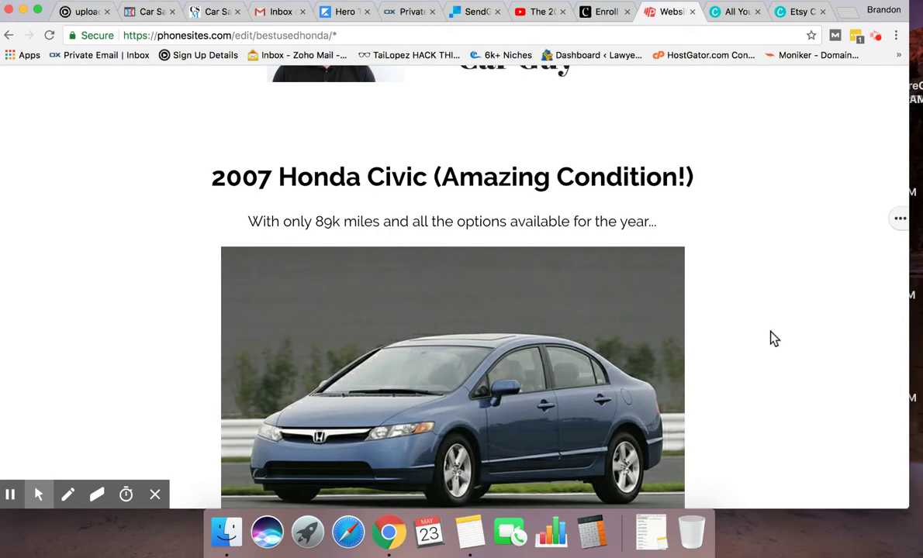
pyautogui.scroll(-2, 774, 339)
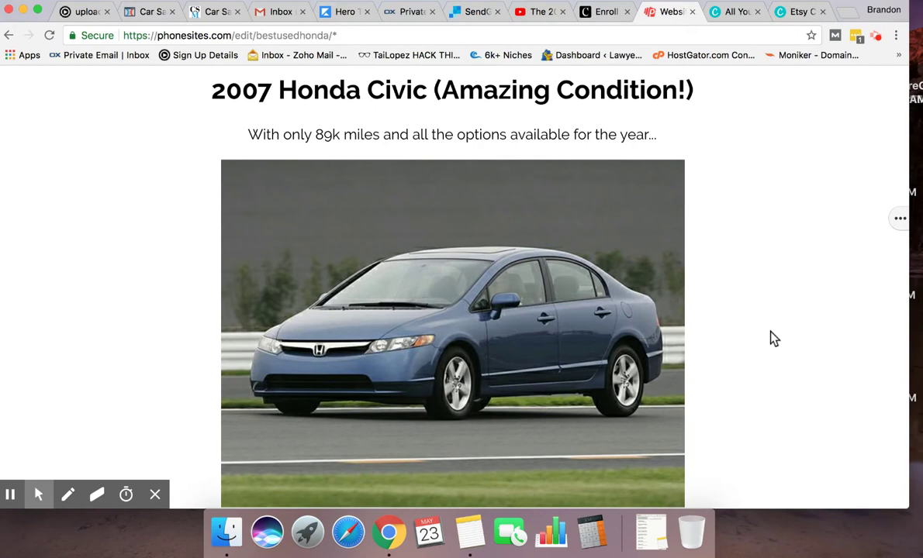
pyautogui.scroll(6, 772, 338)
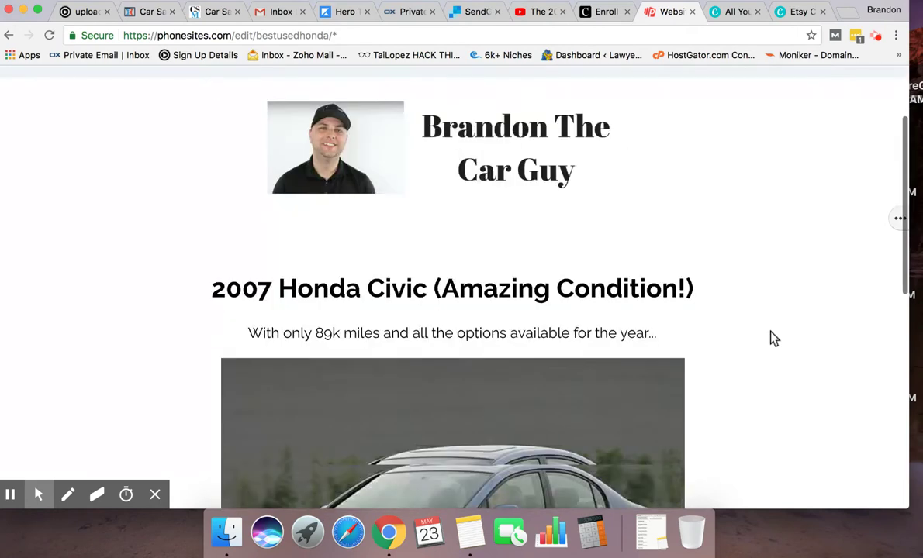
pyautogui.scroll(-3, 690, 308)
pyautogui.scroll(-4, 746, 364)
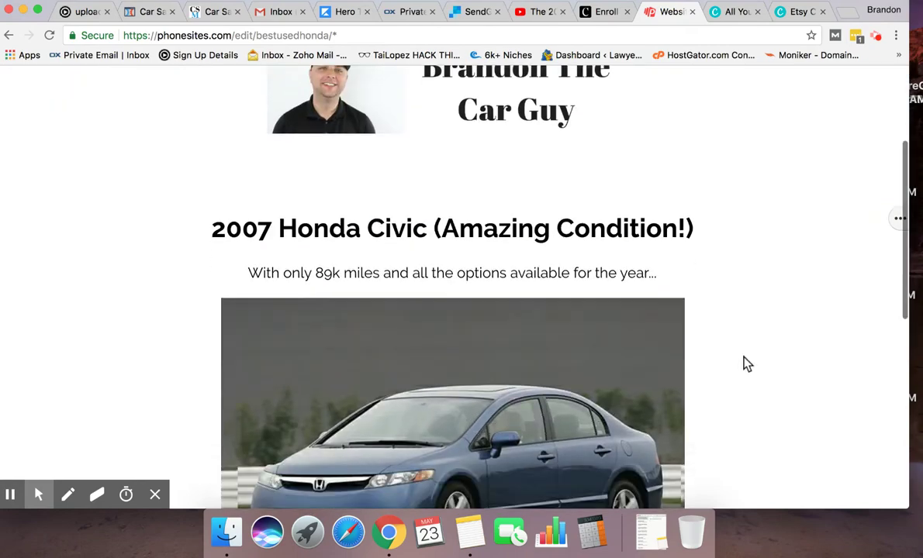
pyautogui.scroll(-8, 746, 364)
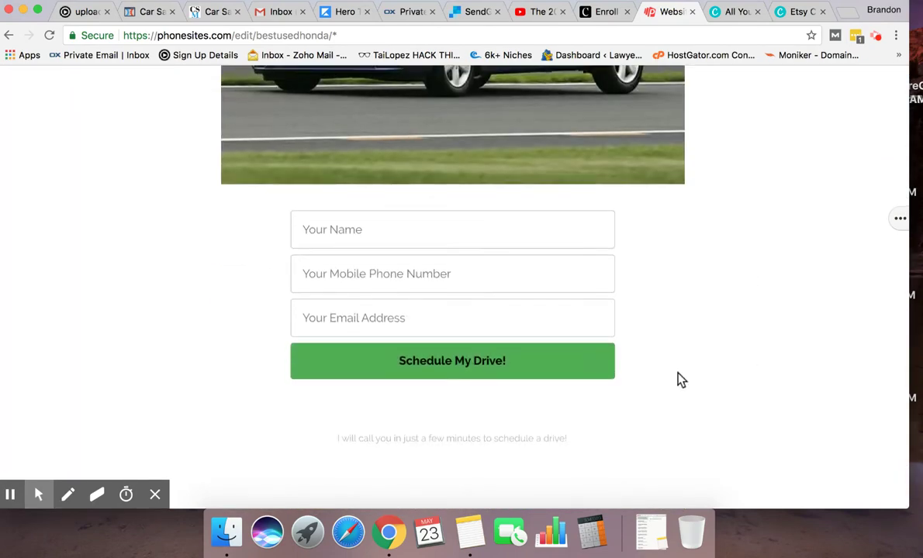
pyautogui.scroll(15, 735, 339)
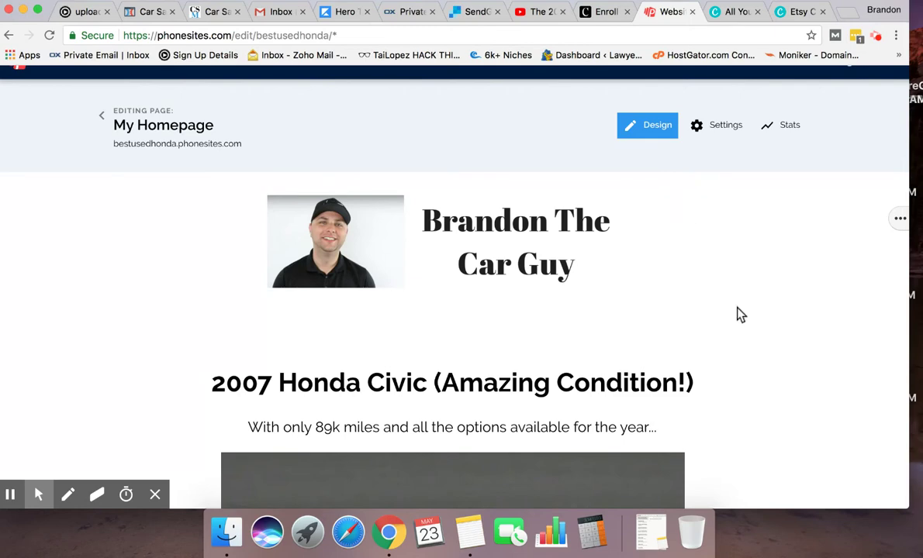
# Highlight the subheadline wording about the available options and return to the homepage editor
pyautogui.scroll(-5, 738, 313)
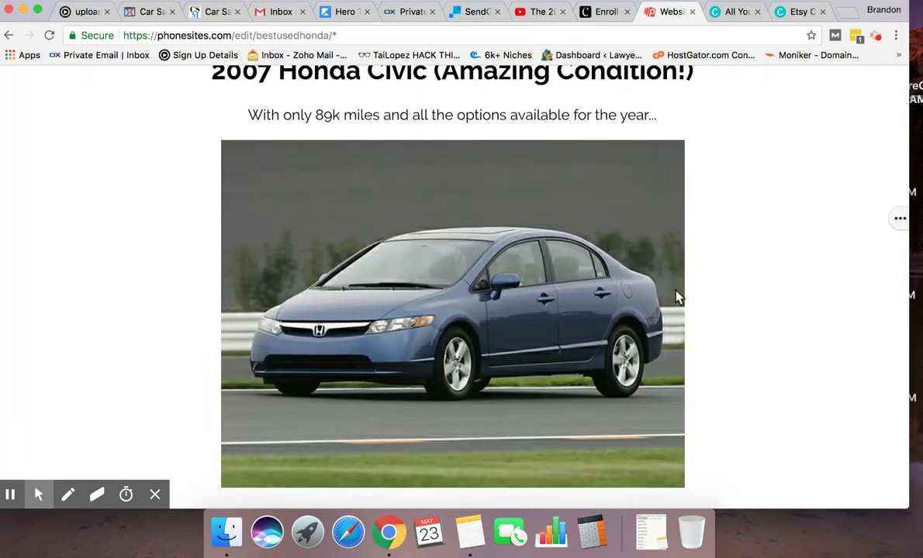
pyautogui.scroll(1, 681, 297)
pyautogui.moveTo(389, 112); pyautogui.dragTo(620, 116)
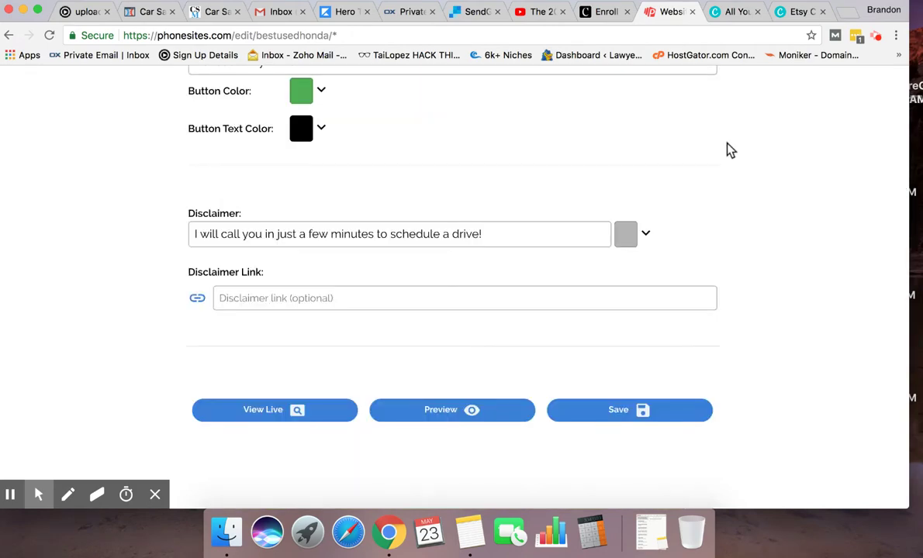
pyautogui.scroll(15, 733, 155)
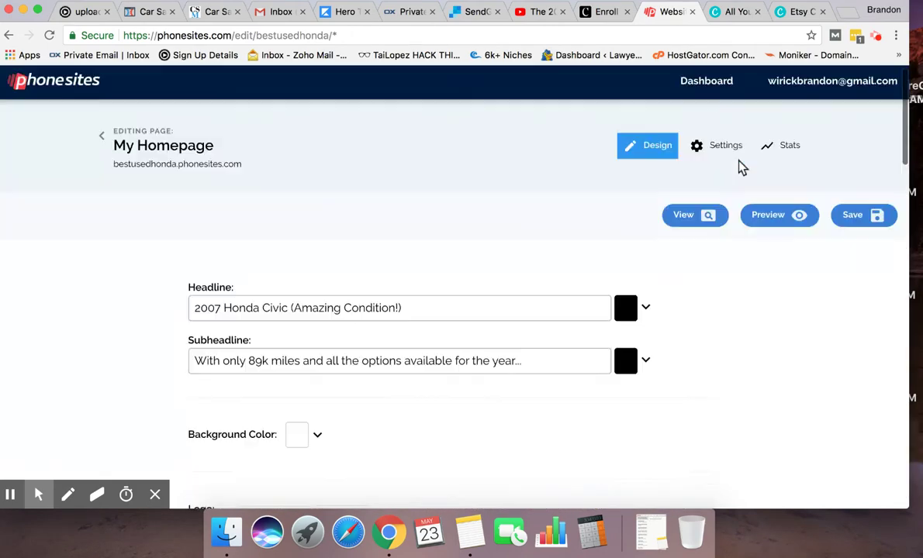
# Reopen the homepage preview and review the whole page from the logo header to the call-back disclaimer
pyautogui.click(783, 223)
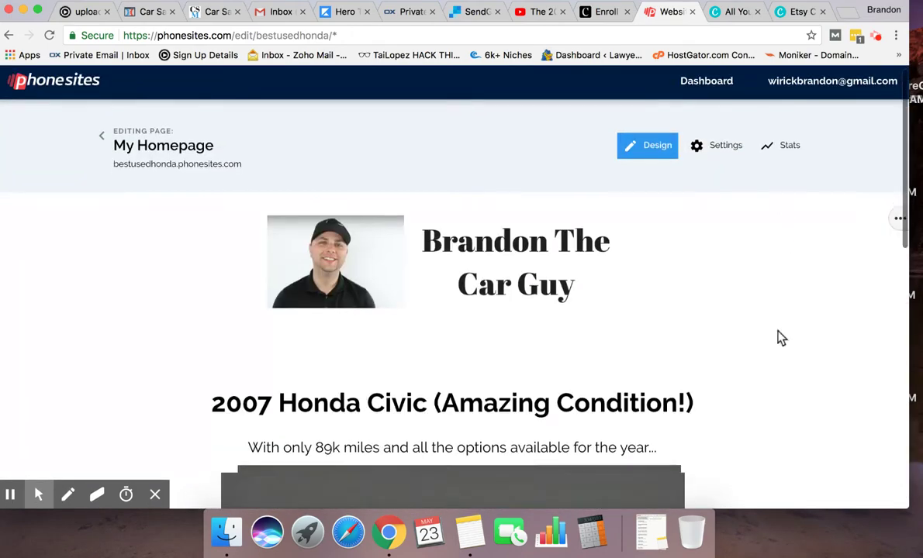
pyautogui.scroll(-5, 780, 337)
pyautogui.scroll(-5, 781, 338)
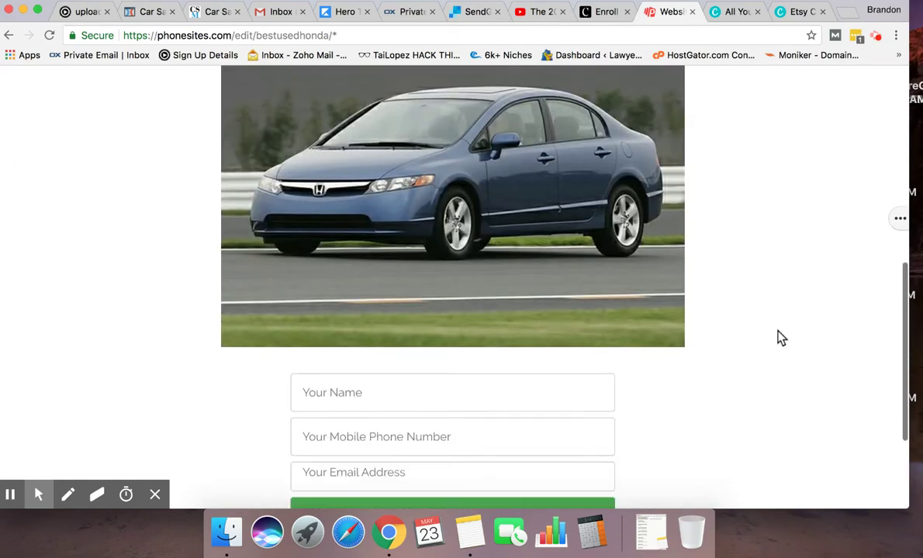
pyautogui.scroll(9, 781, 339)
pyautogui.scroll(-3, 544, 344)
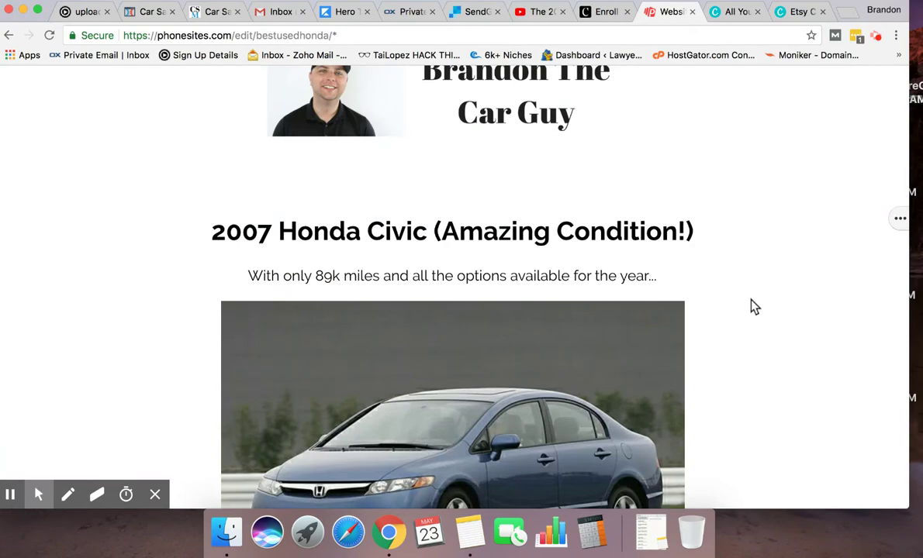
pyautogui.scroll(-4, 753, 307)
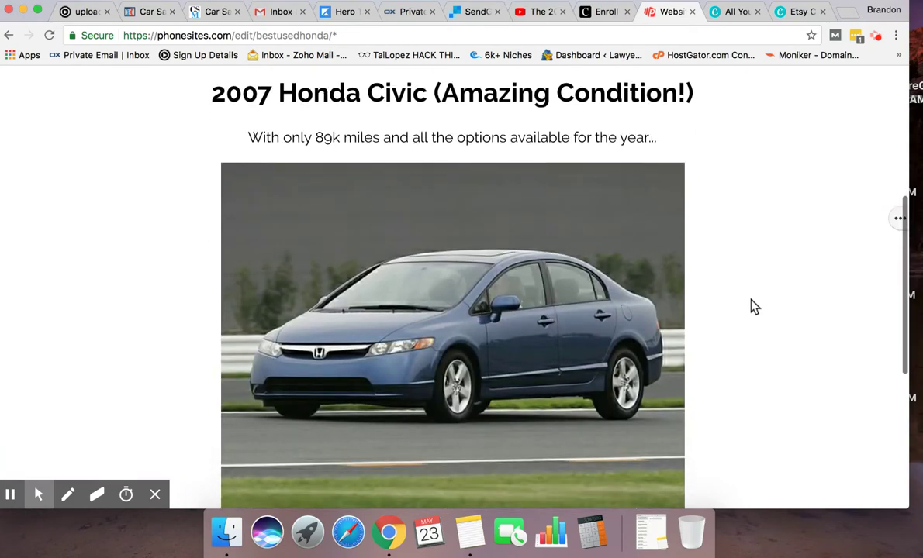
pyautogui.scroll(-7, 753, 307)
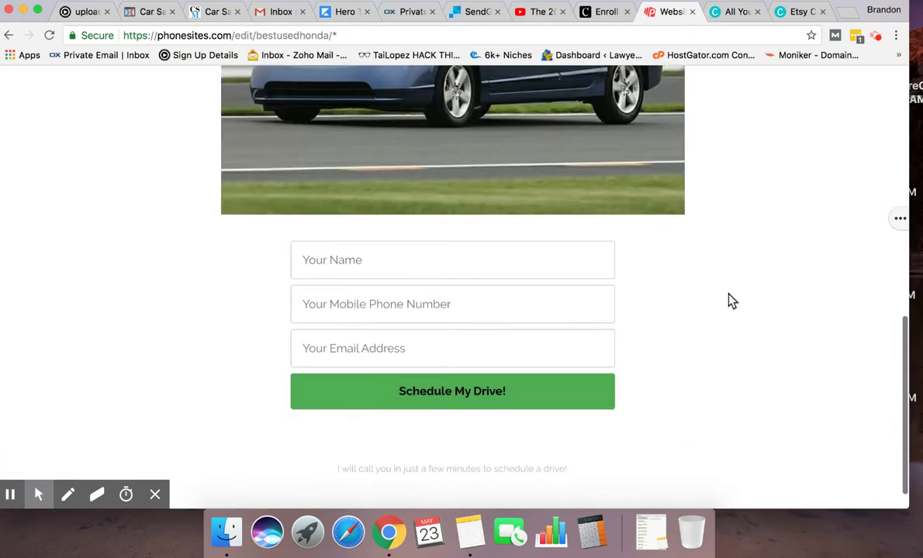
pyautogui.scroll(-1, 680, 271)
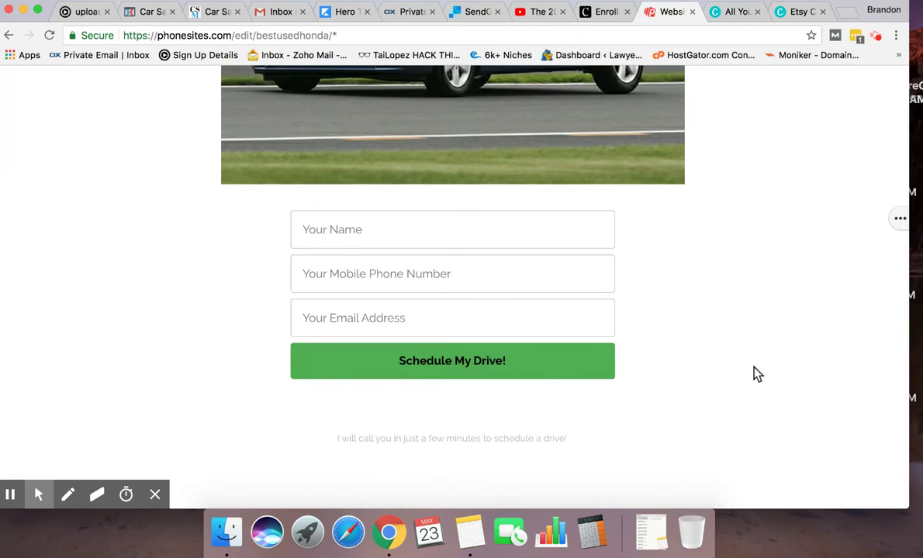
pyautogui.scroll(15, 753, 373)
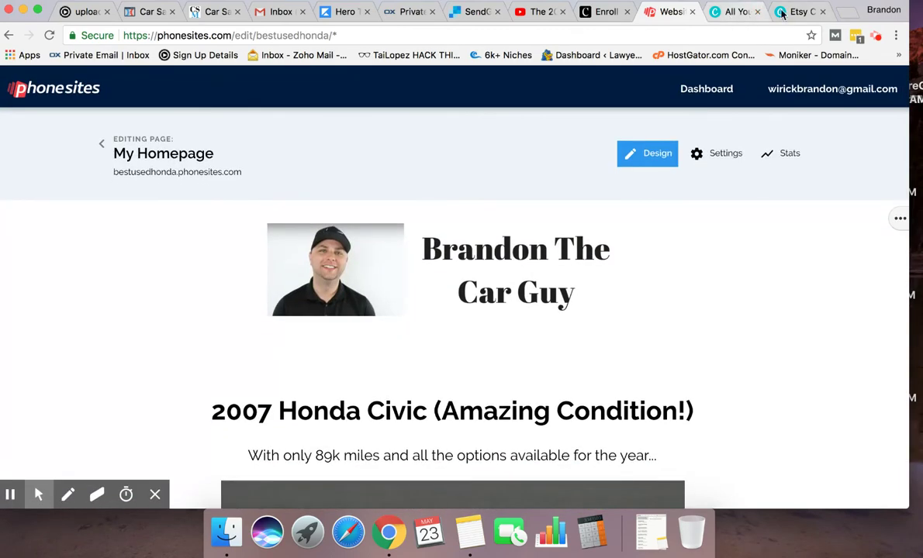
# Switch to Canva, create a new Etsy Cover Photo design and browse the uploaded images
pyautogui.click(733, 12)
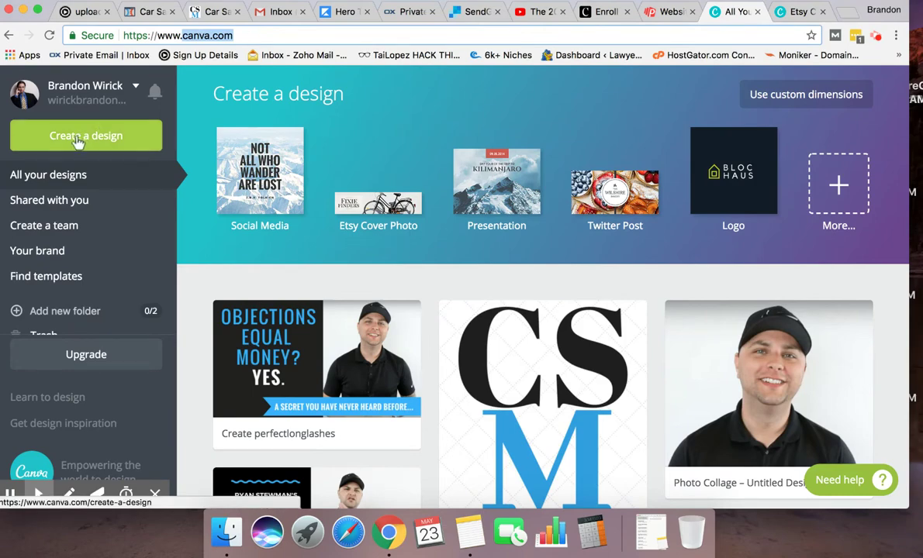
pyautogui.click(378, 208)
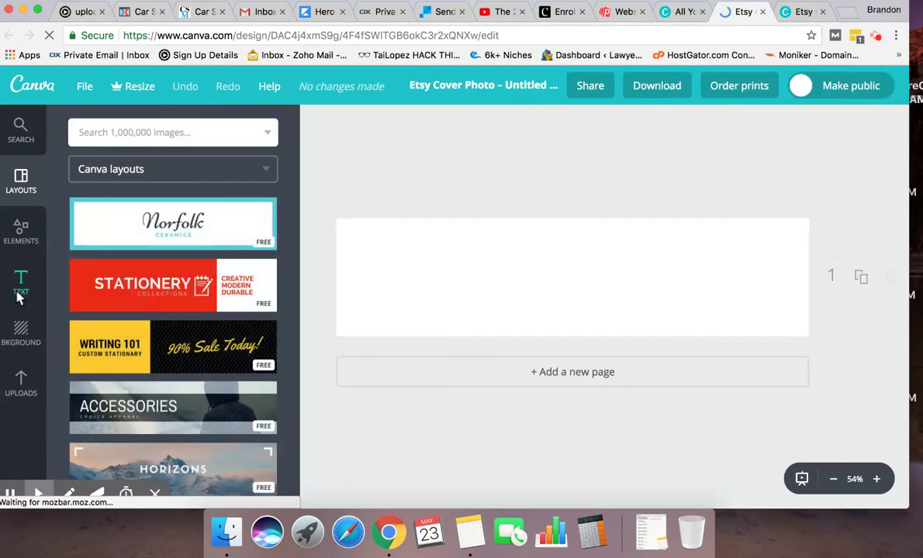
pyautogui.click(21, 388)
pyautogui.scroll(-5, 178, 349)
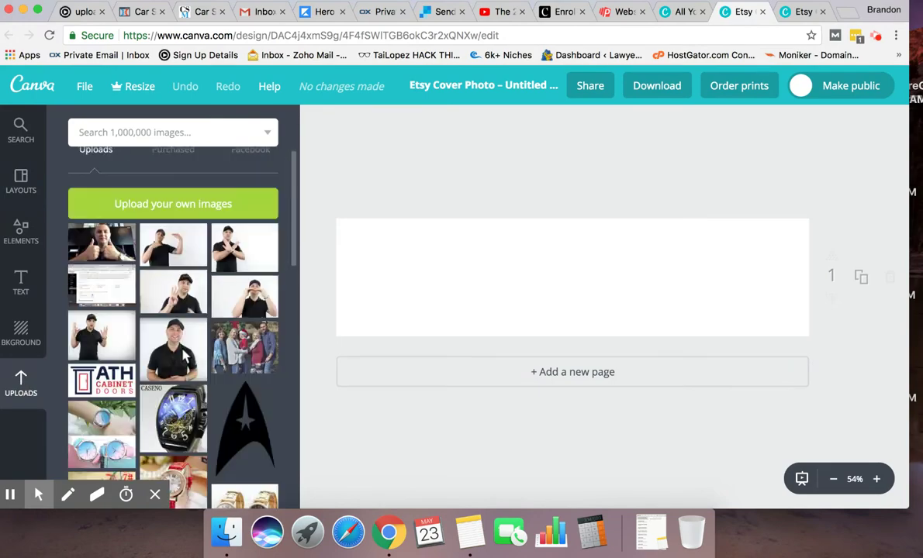
# Place the uploaded portrait of the smiling man in a black cap at the cover's left end, enlarged to fill its height
pyautogui.click(172, 266)
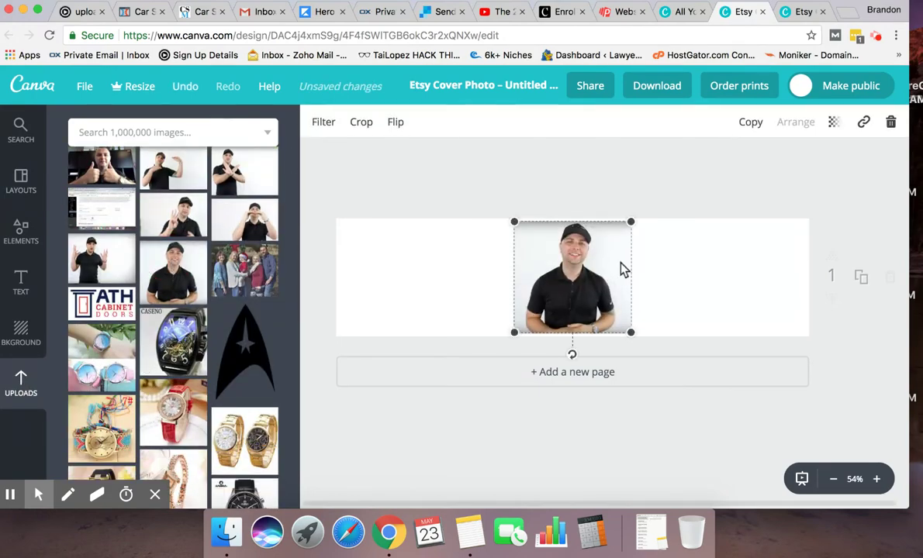
pyautogui.click(21, 283)
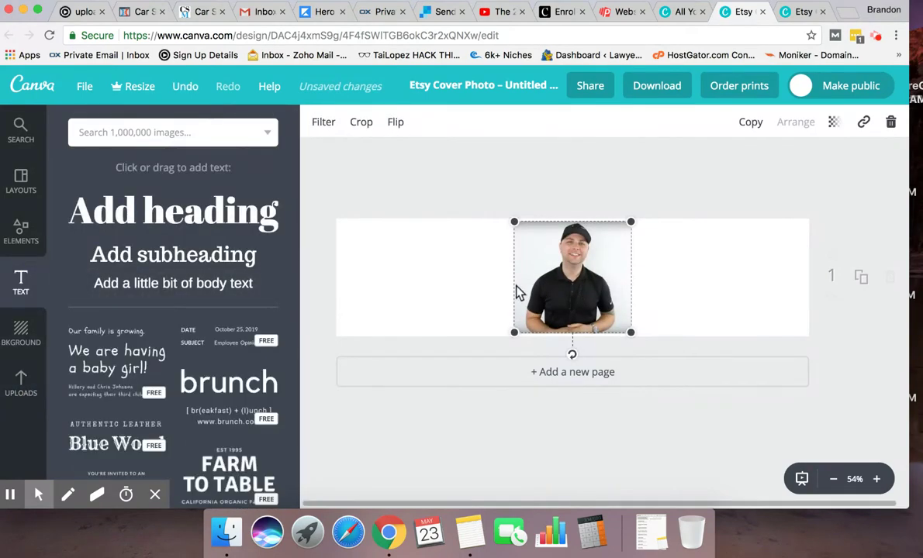
pyautogui.moveTo(515, 293); pyautogui.dragTo(390, 288)
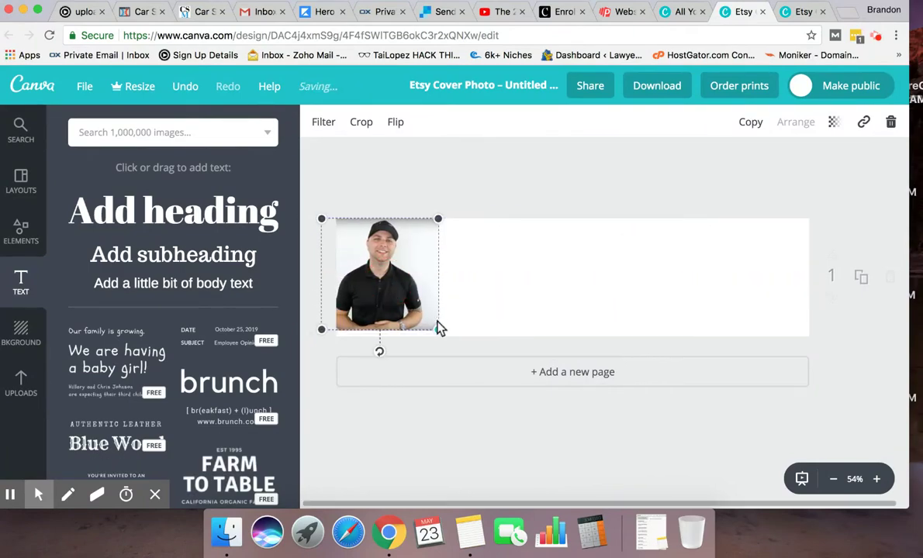
pyautogui.moveTo(437, 328); pyautogui.dragTo(516, 404)
pyautogui.click(546, 181)
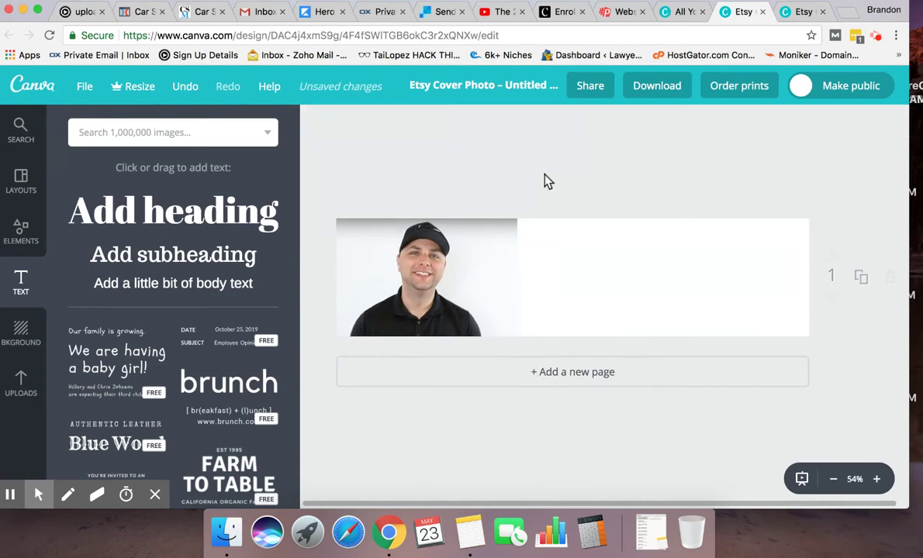
# Add a heading beside the portrait that reads the salesperson's first name followed by "The Car Guy"
pyautogui.click(180, 221)
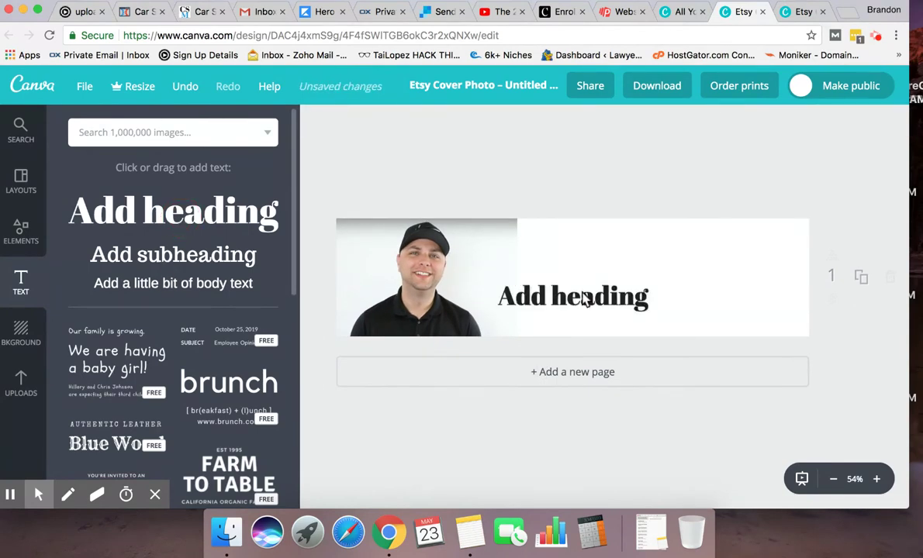
pyautogui.click(612, 296)
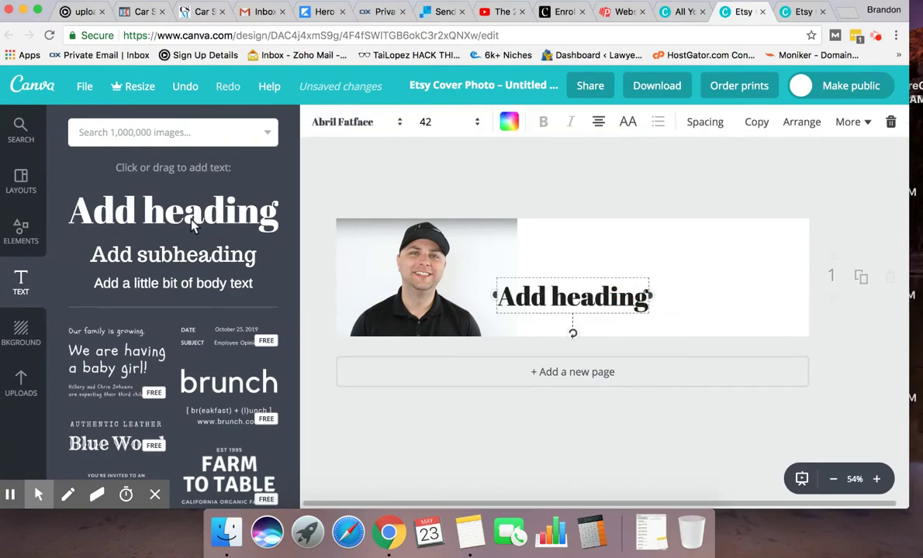
pyautogui.moveTo(179, 219); pyautogui.dragTo(642, 270)
pyautogui.press('Delete')
pyautogui.click(643, 269)
pyautogui.write('The')
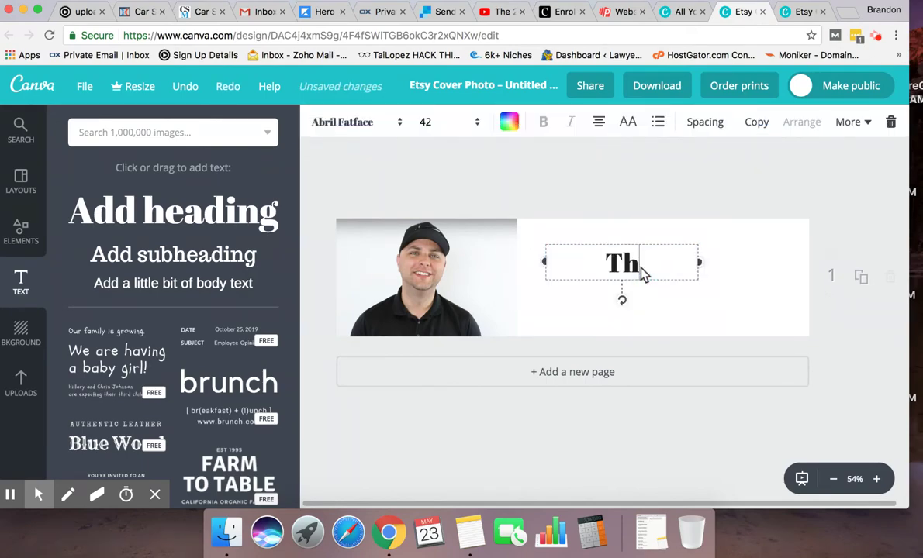
pyautogui.press('BackSpace')
pyautogui.press('BackSpace')
pyautogui.press('BackSpace')
pyautogui.write('Brandon The Car Guy')
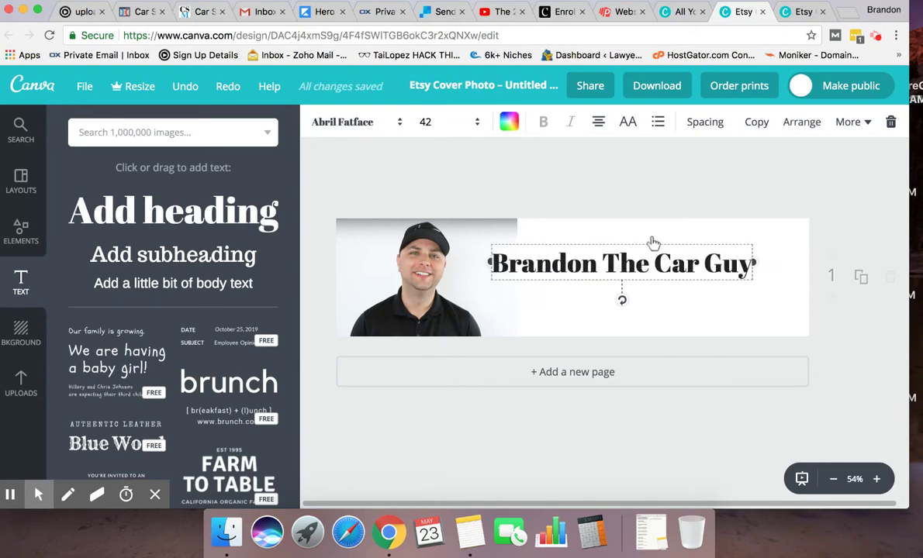
# Set the heading's font size to 64 and fit it within the white area beside the portrait
pyautogui.click(657, 212)
pyautogui.moveTo(631, 266); pyautogui.dragTo(670, 269)
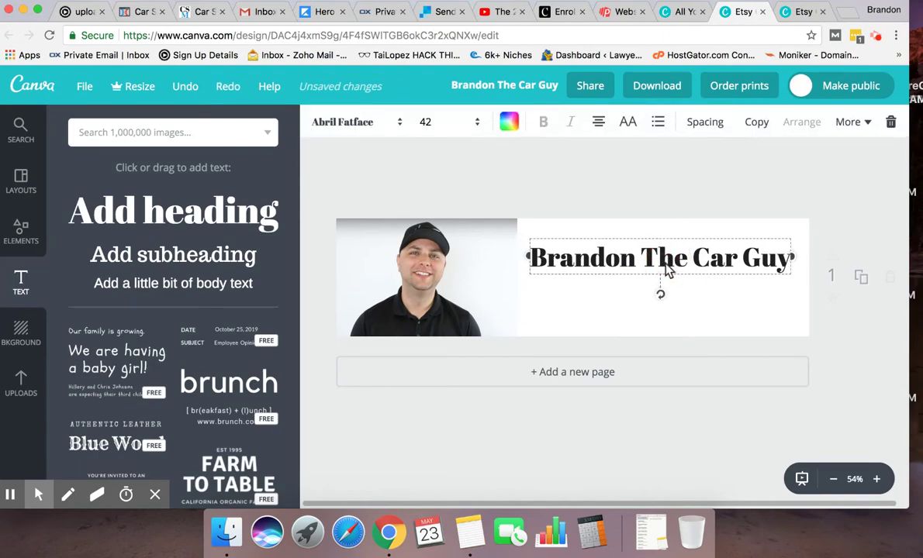
pyautogui.click(448, 127)
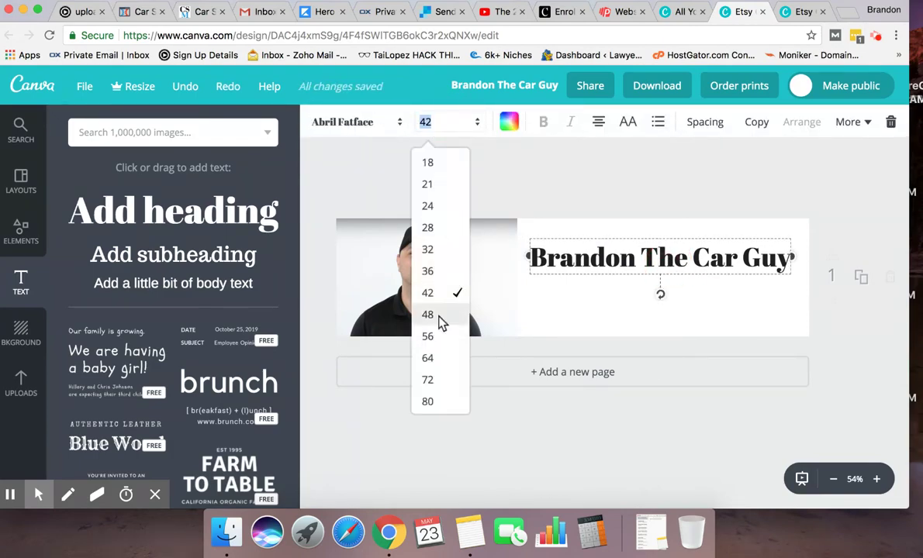
pyautogui.click(434, 357)
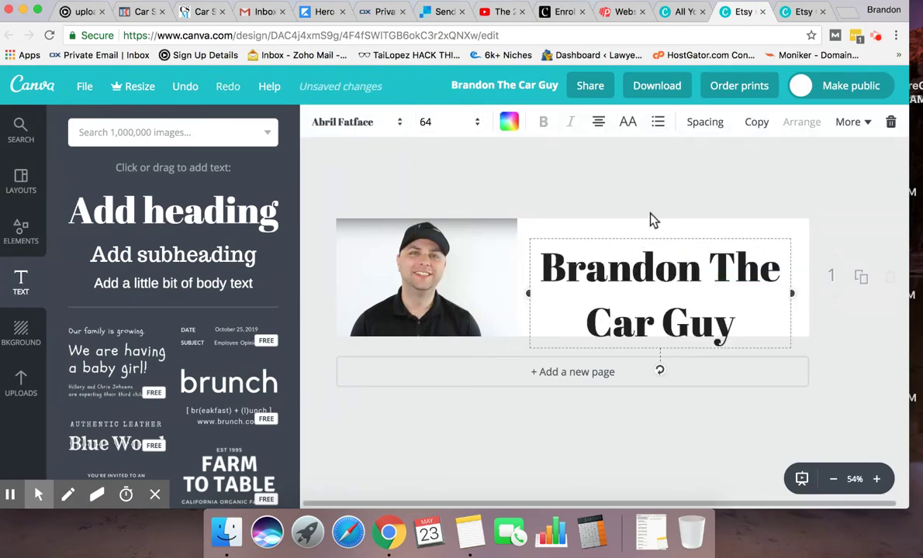
pyautogui.moveTo(651, 276); pyautogui.dragTo(649, 256)
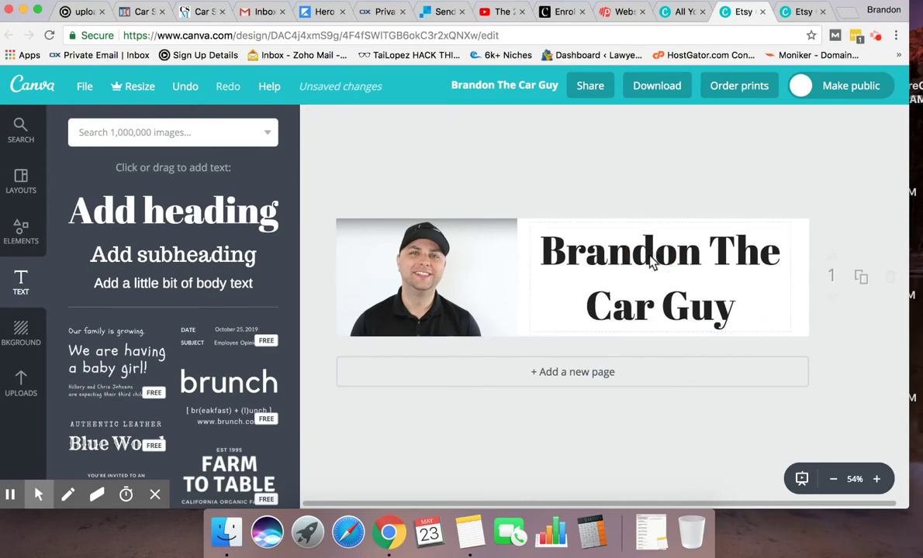
# Download the finished cover design as a PNG image
pyautogui.click(630, 199)
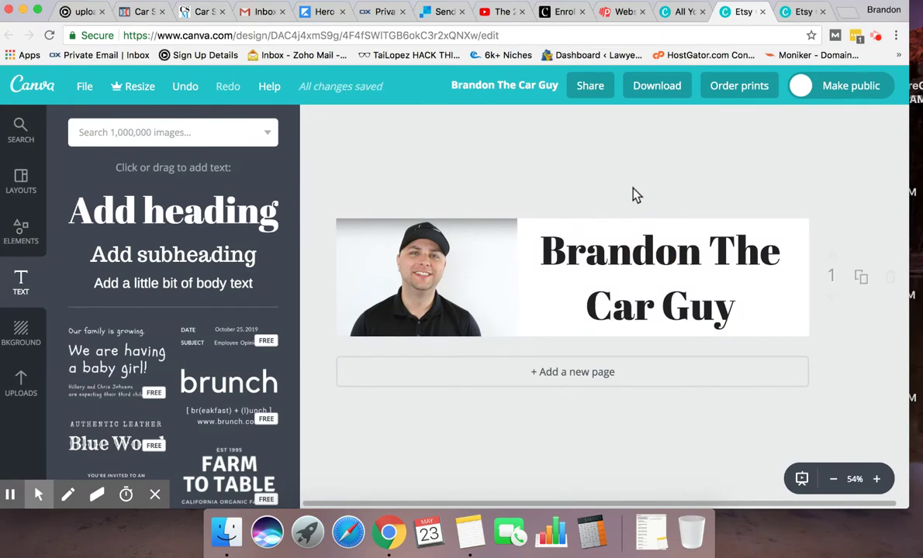
pyautogui.click(656, 86)
pyautogui.click(652, 252)
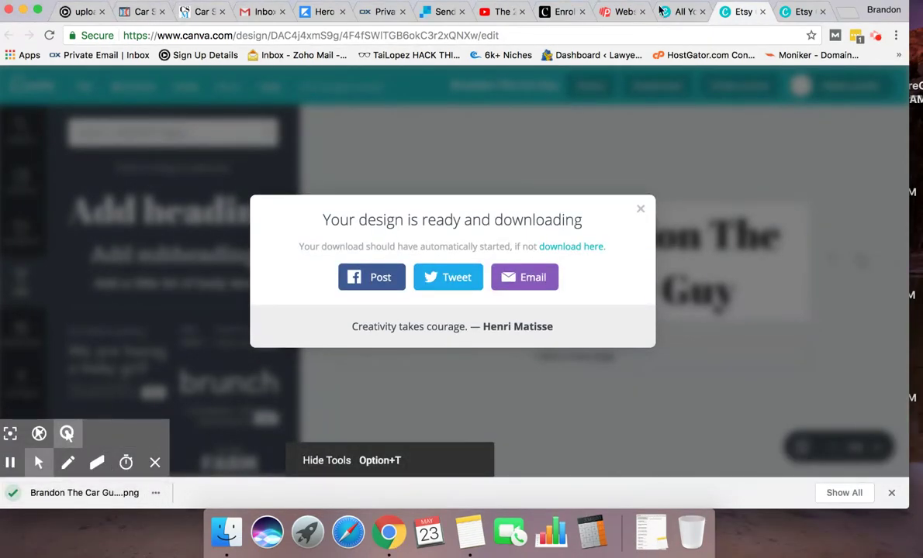
# Switch to Phonesites, leave the HondaForSale site and start creating a new website
pyautogui.click(625, 19)
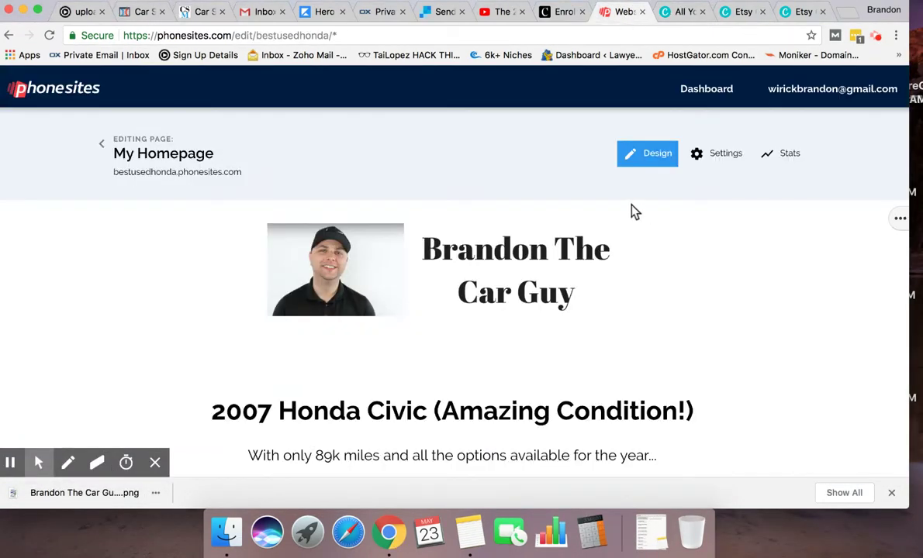
pyautogui.click(103, 146)
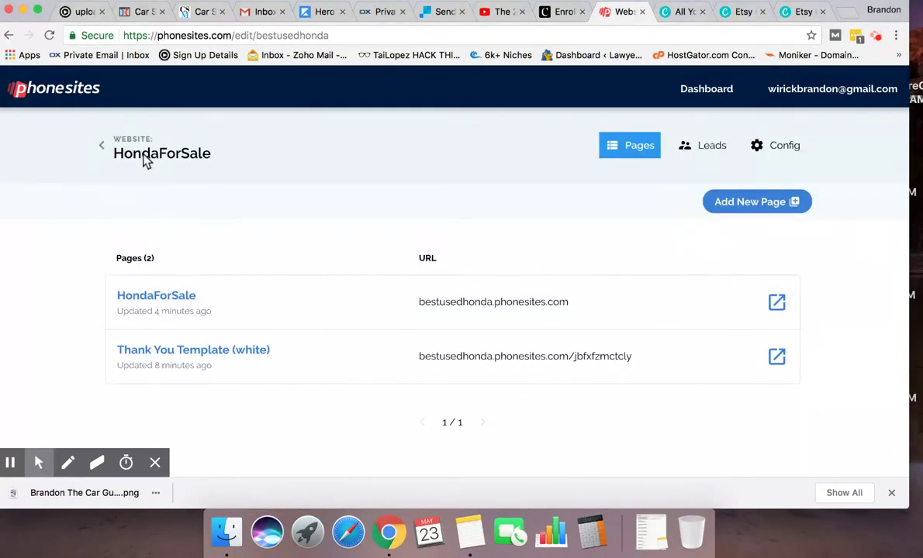
pyautogui.click(98, 147)
pyautogui.click(721, 152)
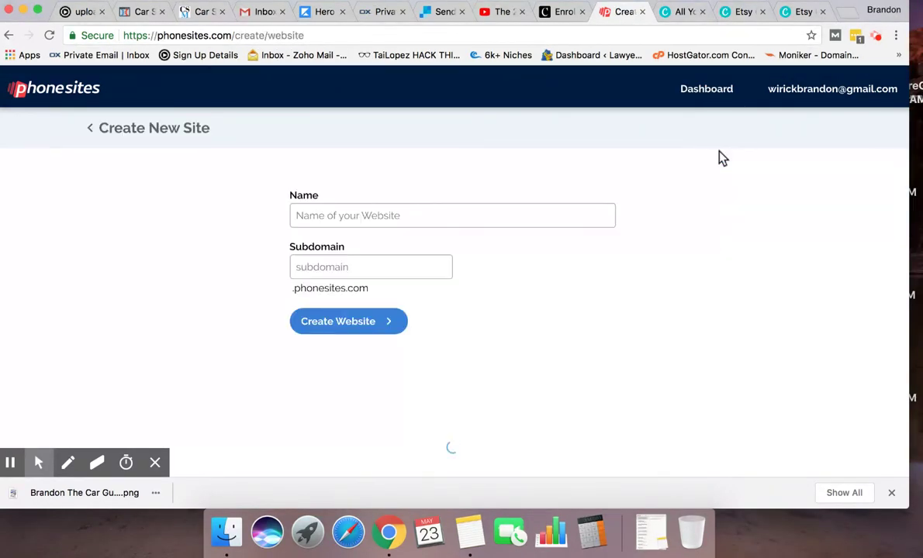
# Enter hondaforsale as the new site's subdomain
pyautogui.click(387, 214)
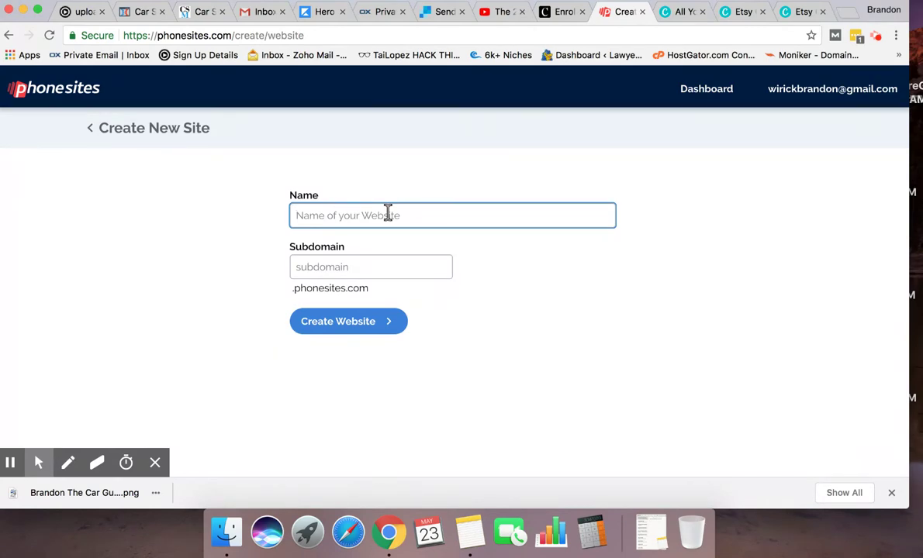
pyautogui.click(372, 262)
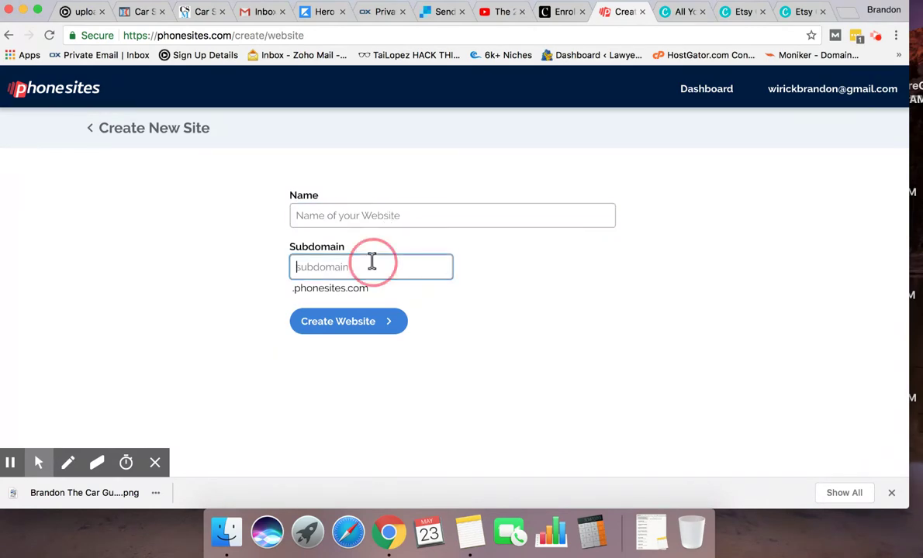
pyautogui.write('hondaforsae')
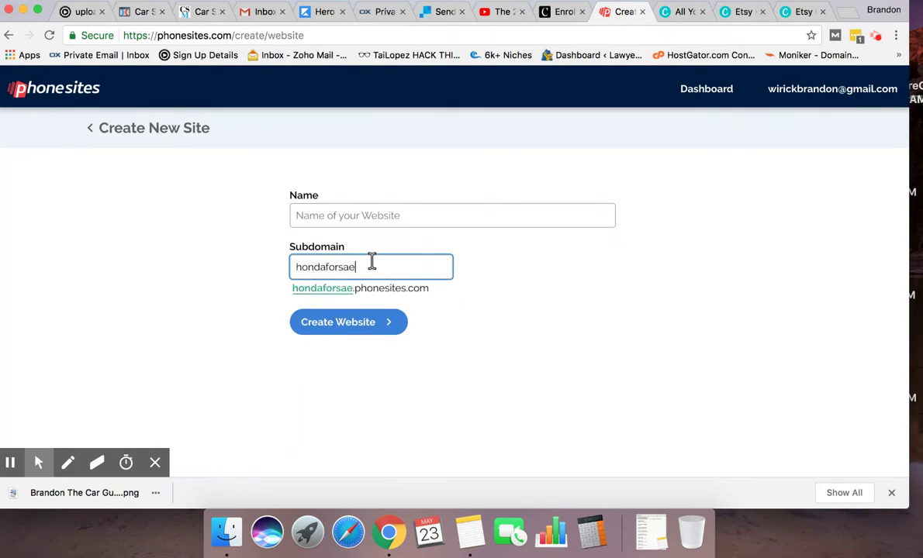
pyautogui.press('BackSpace')
pyautogui.write('le')
# Create the website with the salesperson's first name plus "thecarguy" as subdomain and the same wording, spaced and capitalised, as site name
pyautogui.doubleClick(369, 267)
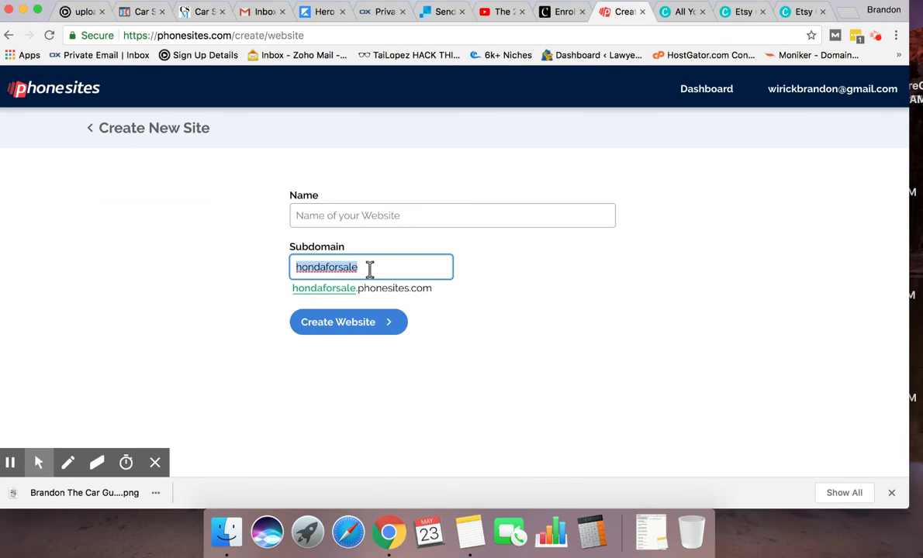
pyautogui.write('b')
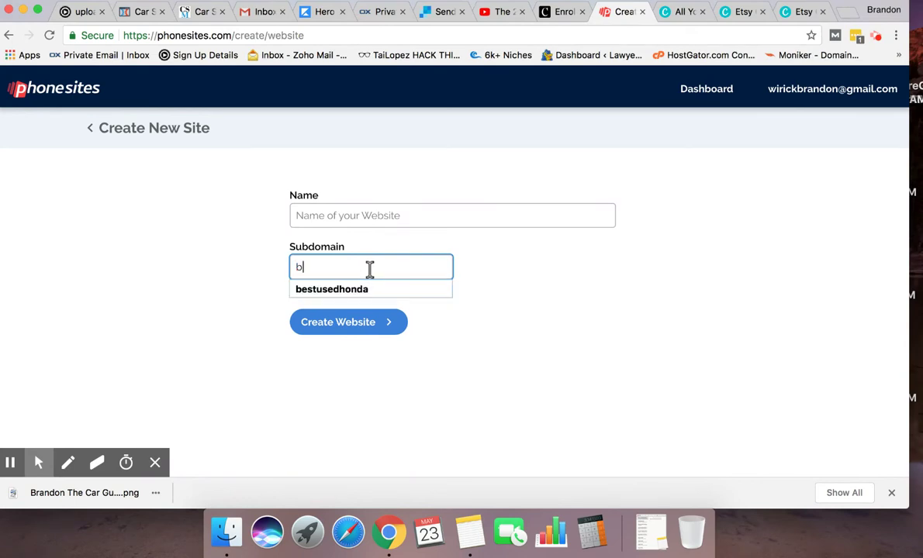
pyautogui.write('randonthecarguy')
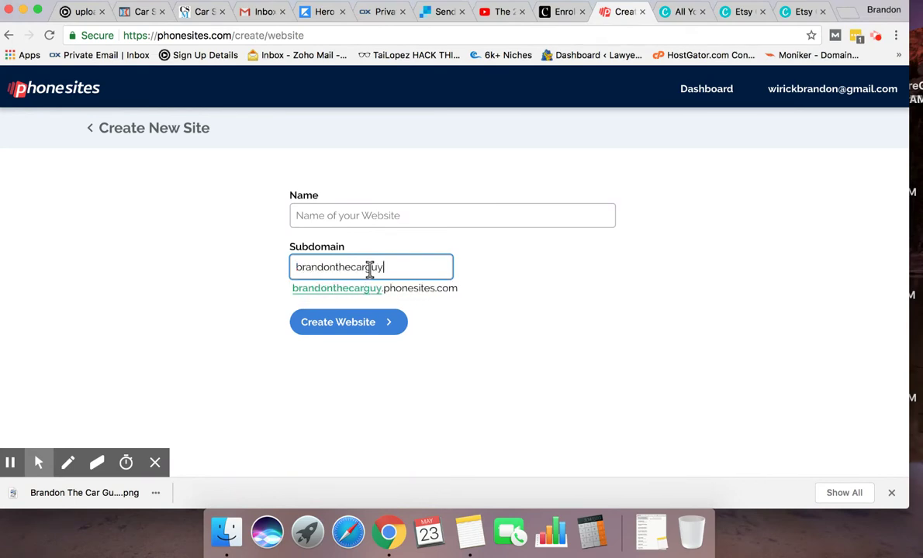
pyautogui.click(418, 224)
pyautogui.write('Brandon The Car Guy')
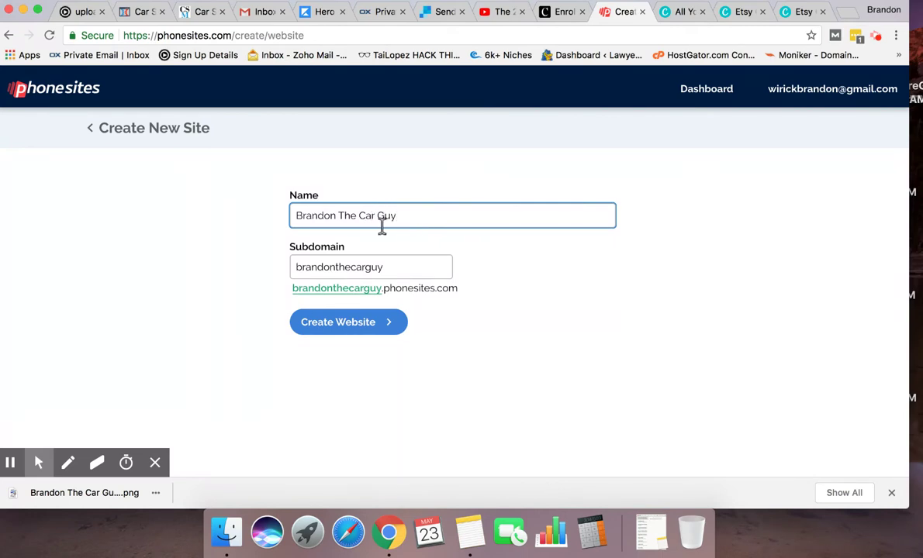
pyautogui.click(383, 217)
pyautogui.click(381, 219)
pyautogui.click(440, 266)
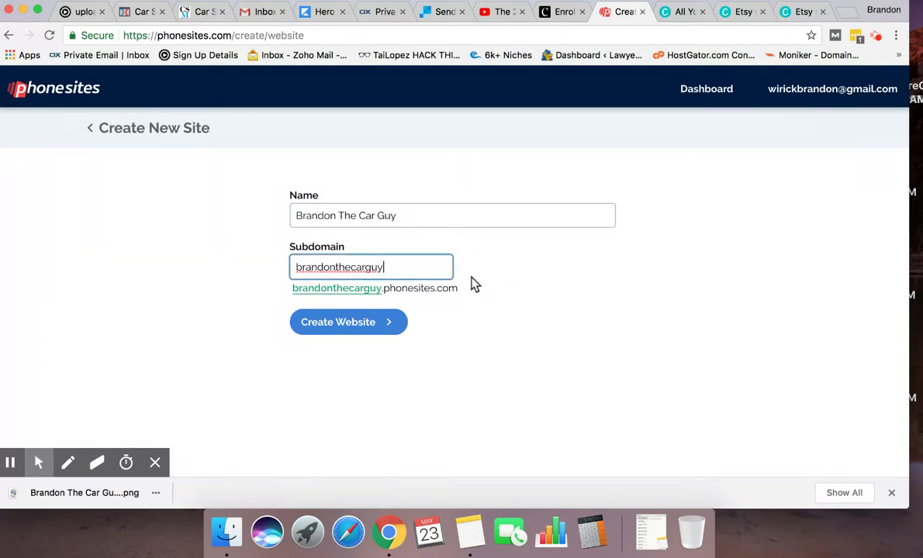
pyautogui.click(363, 324)
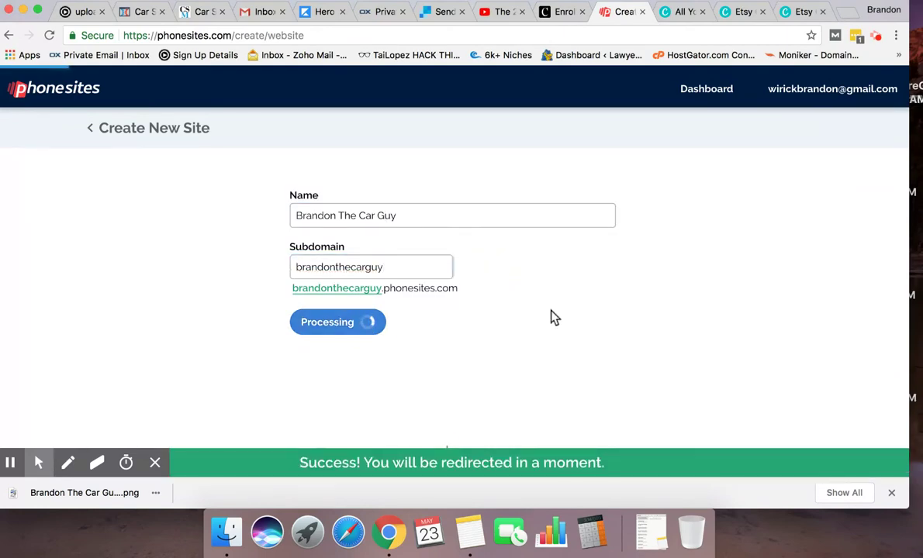
# Replace the new homepage's placeholder headline with "Let Me Be Your Car Guy For Life..."
pyautogui.click(892, 493)
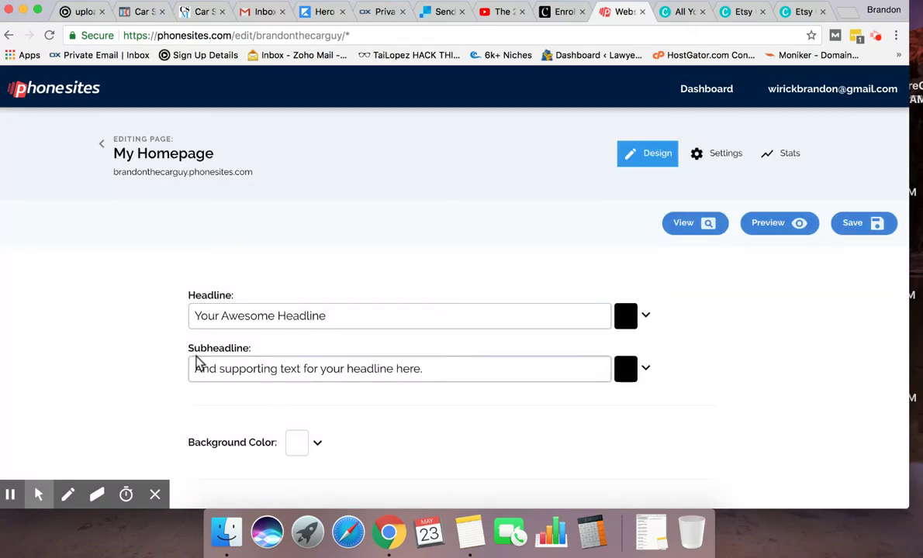
pyautogui.scroll(-5, 160, 373)
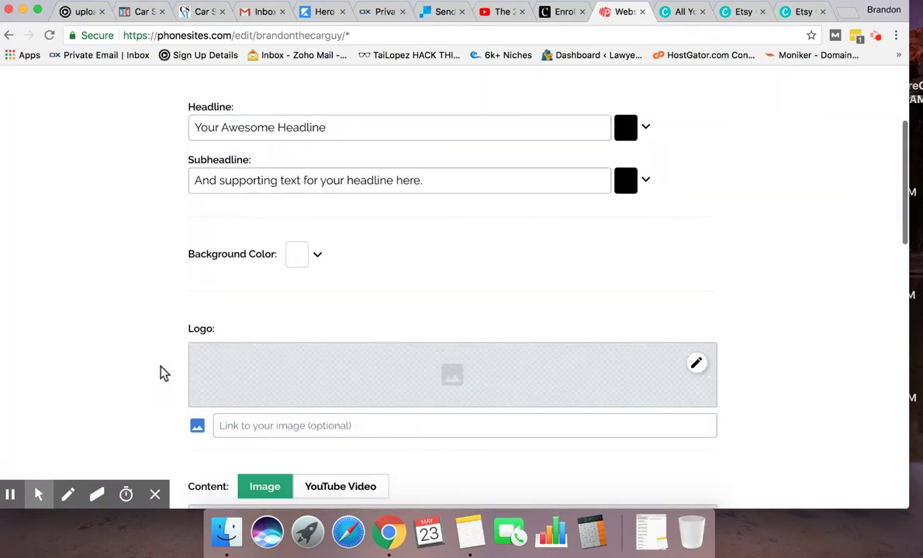
pyautogui.scroll(5, 161, 373)
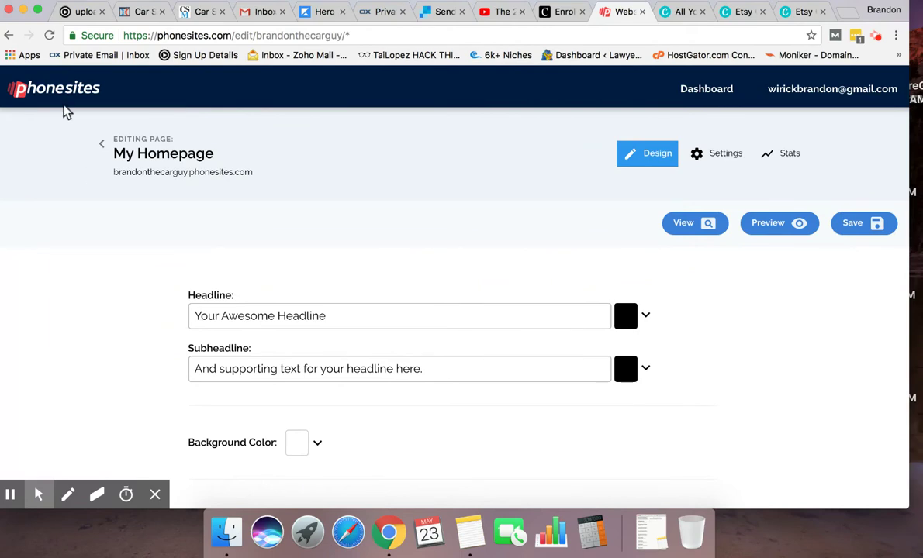
pyautogui.scroll(-3, 117, 366)
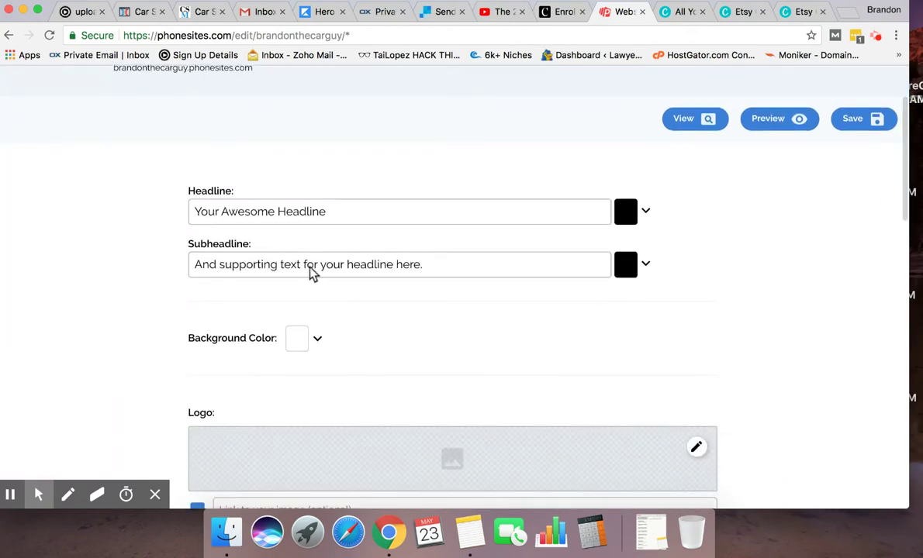
pyautogui.tripleClick(368, 214)
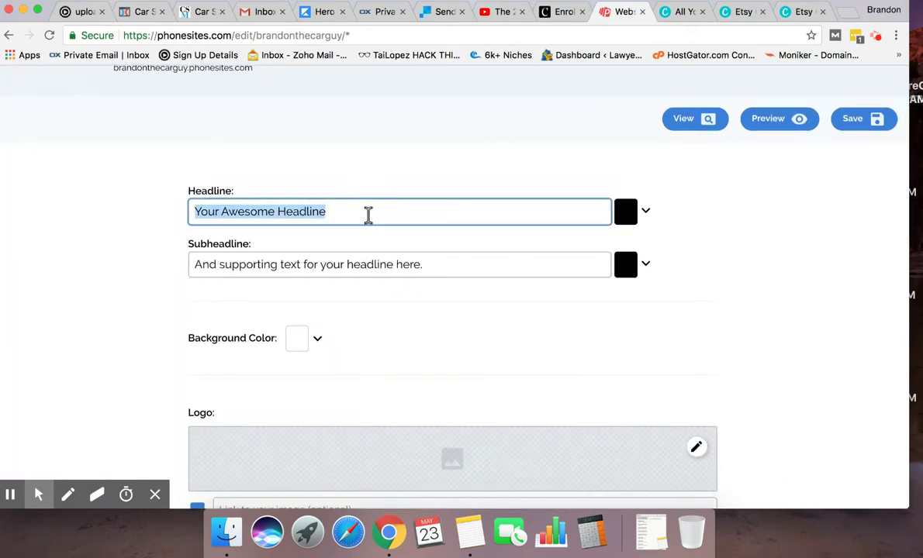
pyautogui.write('Let Me Be Your Car Guy For Life')
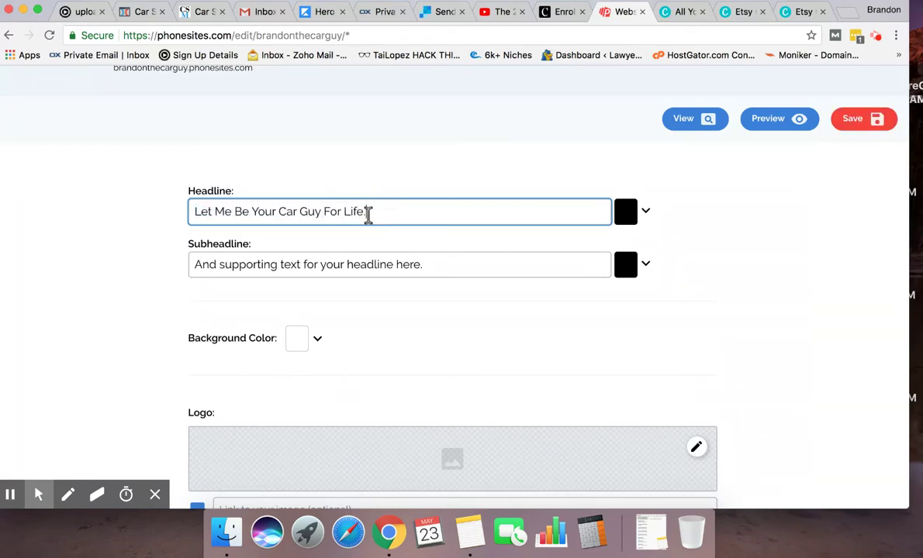
# Replace the homepage's placeholder subheadline with "Because you will never find a more honest sales person with my large inventory!"
pyautogui.tripleClick(388, 260)
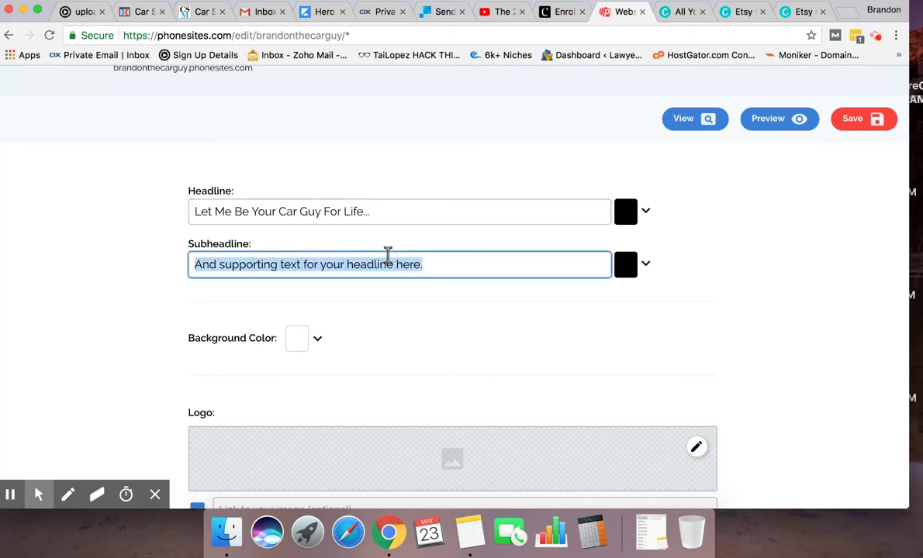
pyautogui.write('BEca')
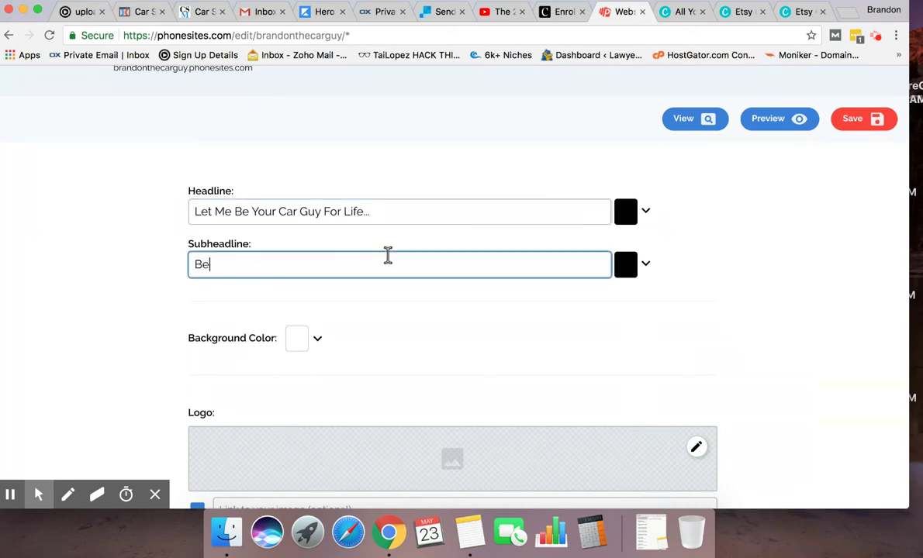
pyautogui.write('er')
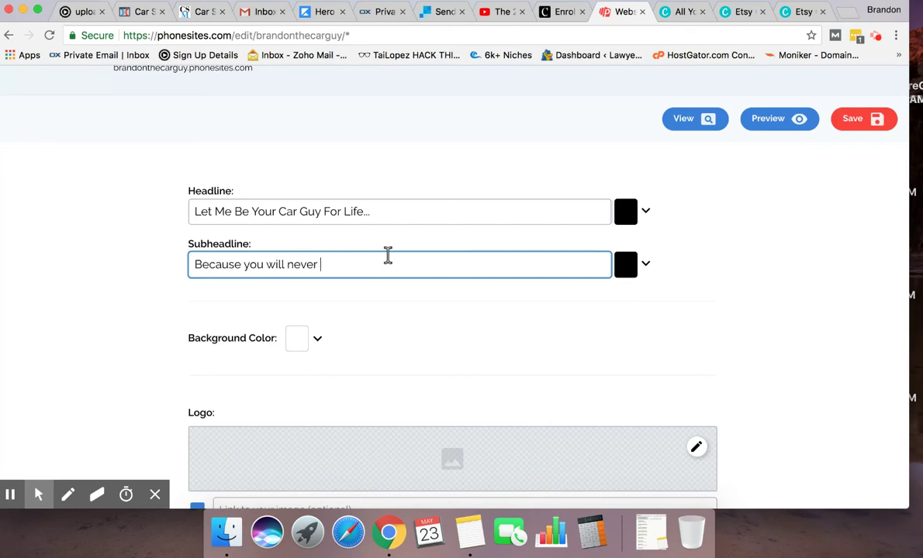
pyautogui.moveTo(344, 259)
pyautogui.mouseDown()
pyautogui.moveTo(242, 268)
pyautogui.moveTo(334, 266)
pyautogui.mouseUp()
pyautogui.write('find a m')
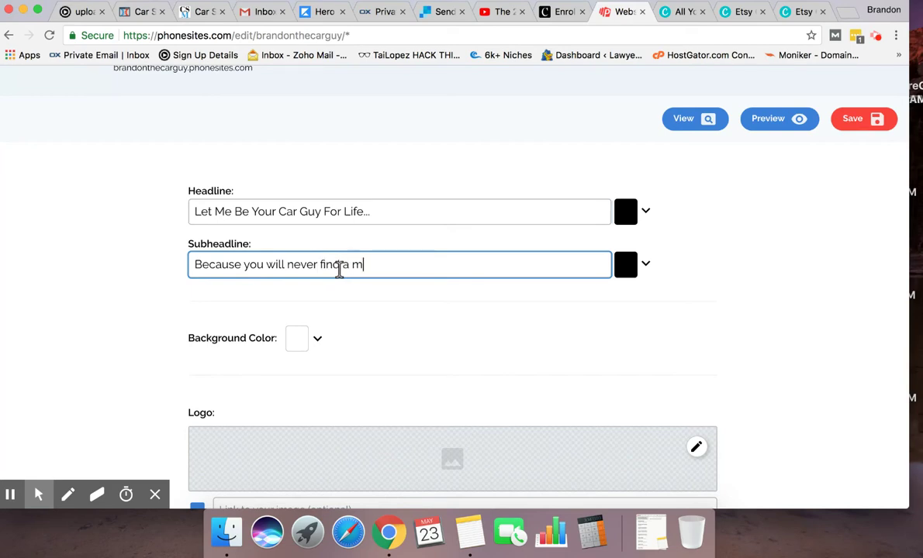
pyautogui.write('ore honest sales')
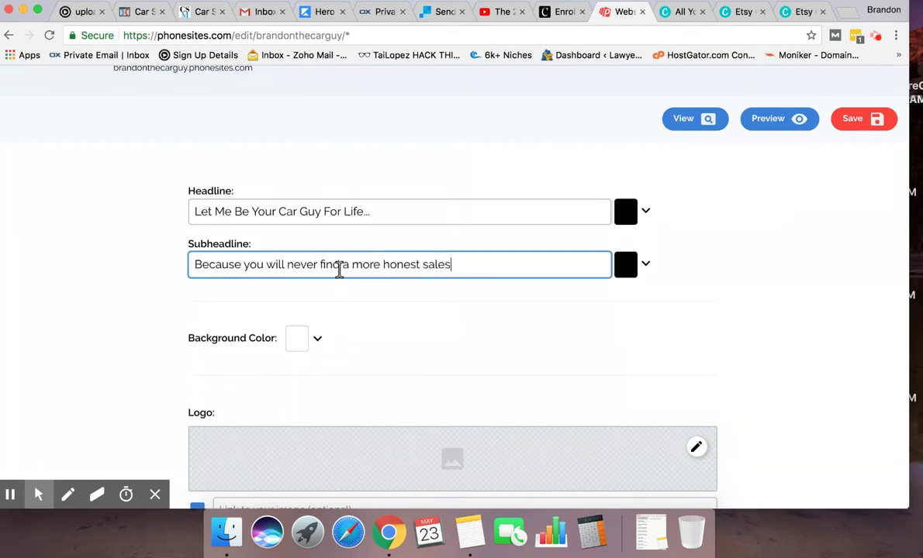
pyautogui.write(' person with my')
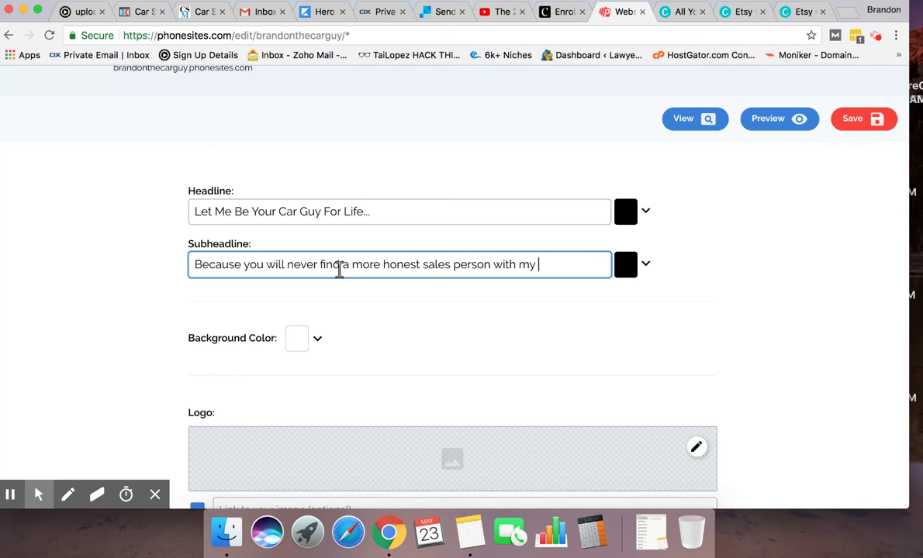
pyautogui.write('large inventory!')
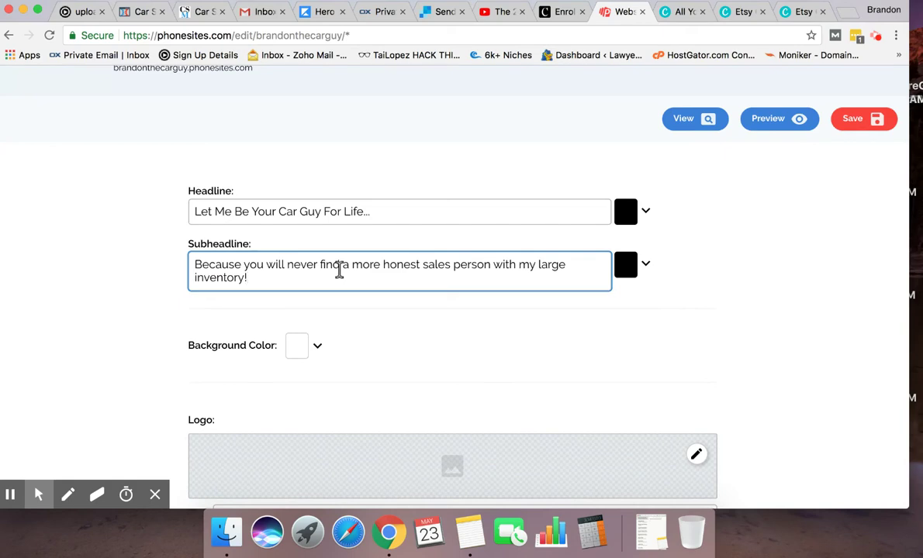
pyautogui.click(161, 293)
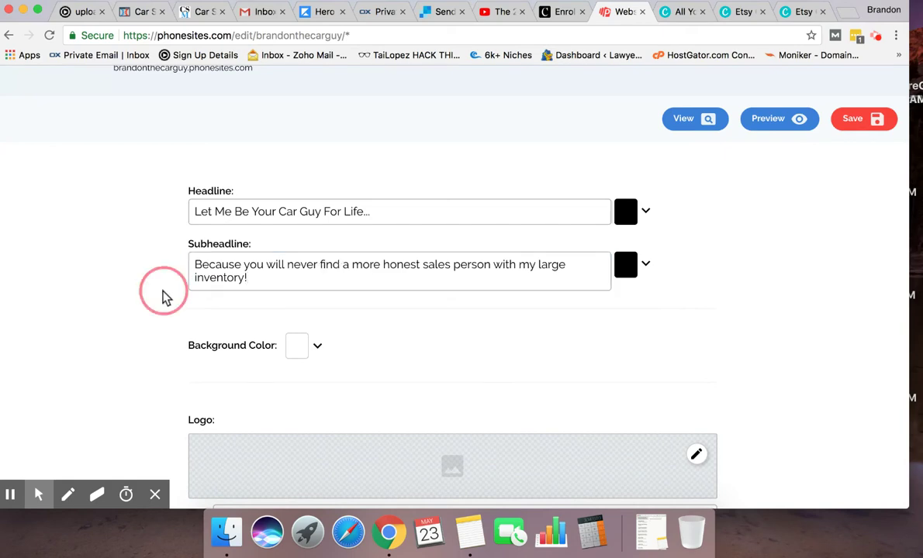
# Upload the newer "(1)" copy of the Car Guy header PNG from Downloads and use it as the homepage logo
pyautogui.scroll(-5, 164, 297)
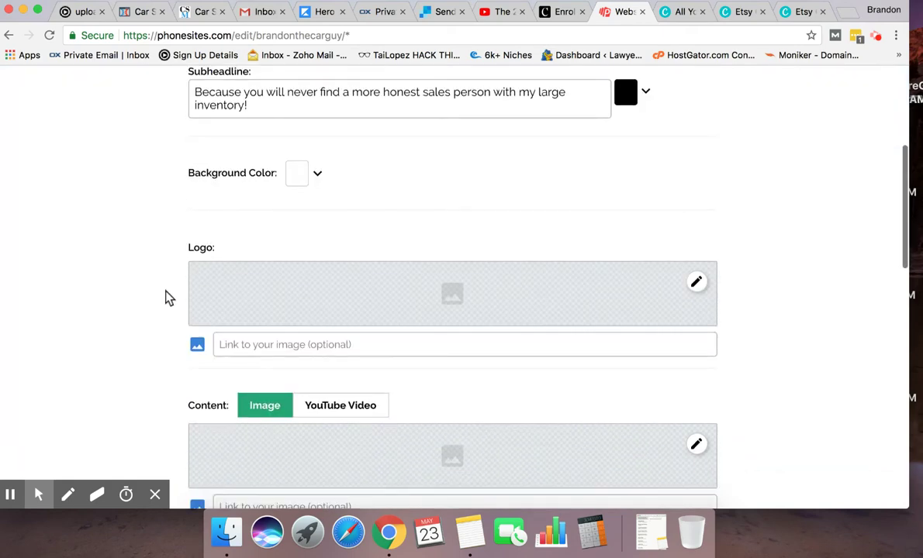
pyautogui.click(339, 288)
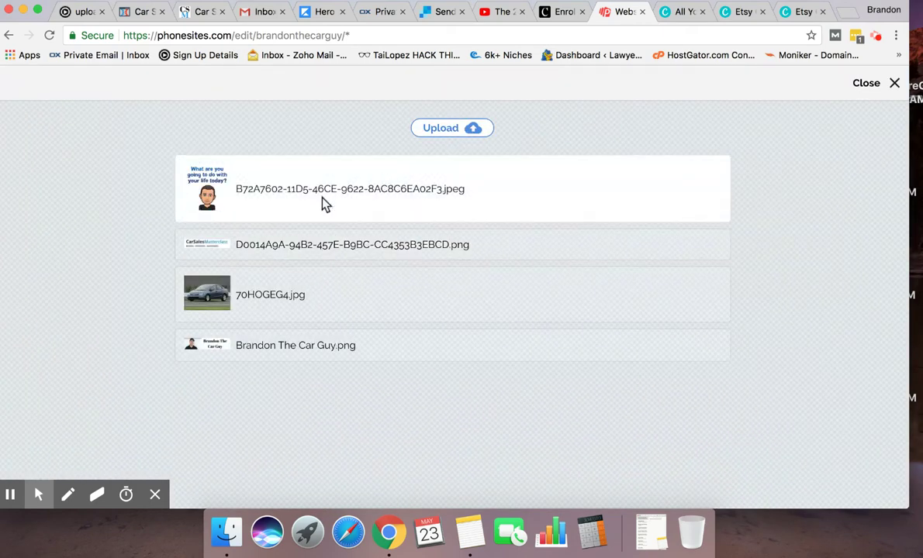
pyautogui.click(218, 349)
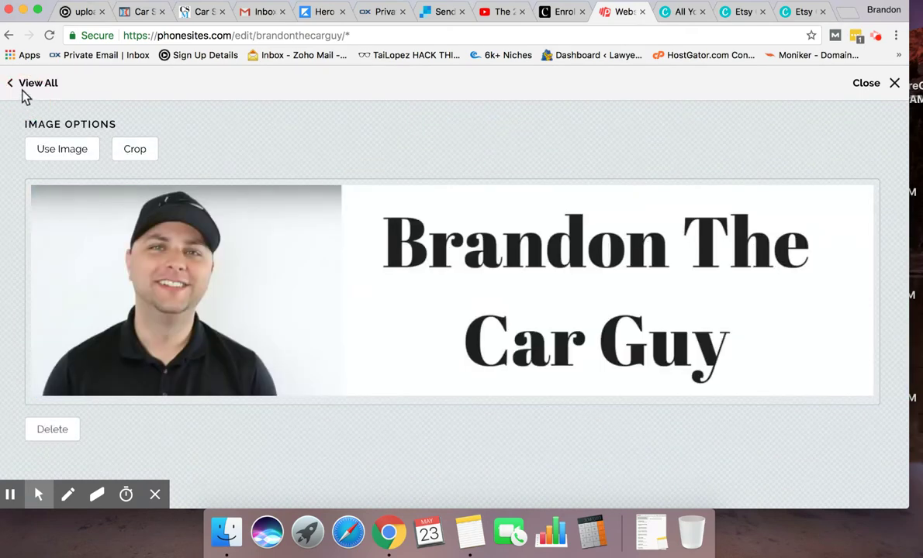
pyautogui.click(24, 85)
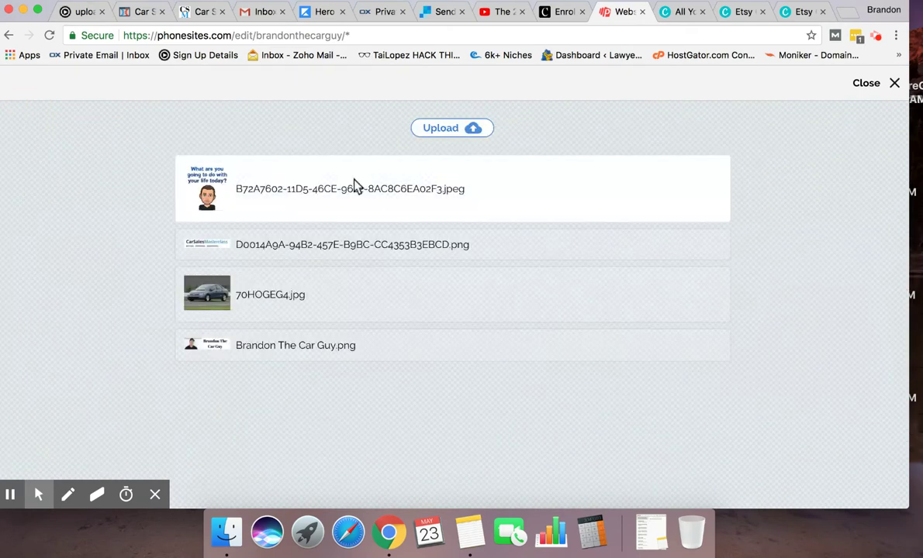
pyautogui.click(454, 127)
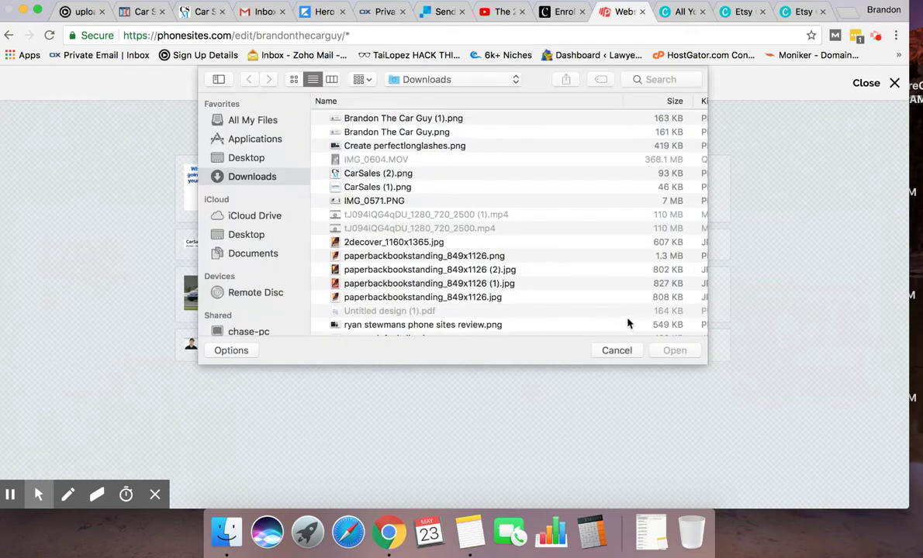
pyautogui.click(342, 118)
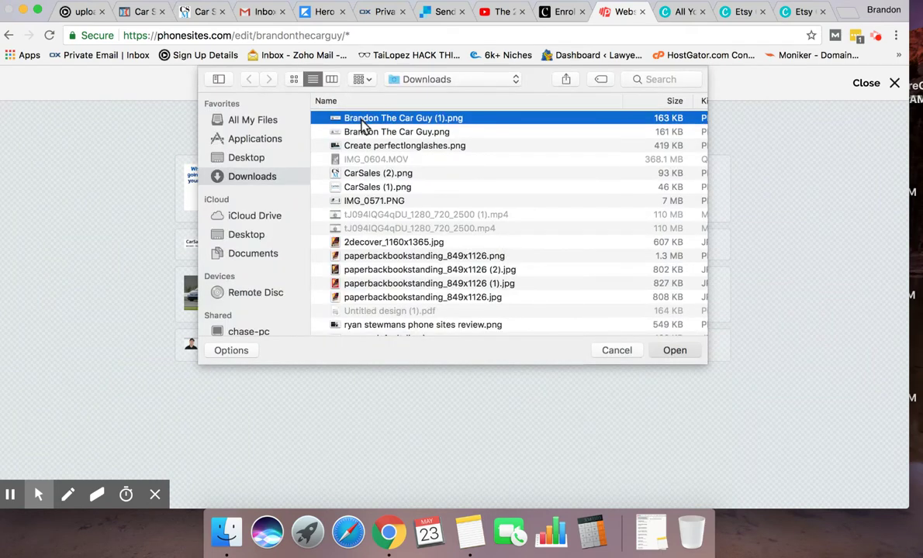
pyautogui.doubleClick(341, 118)
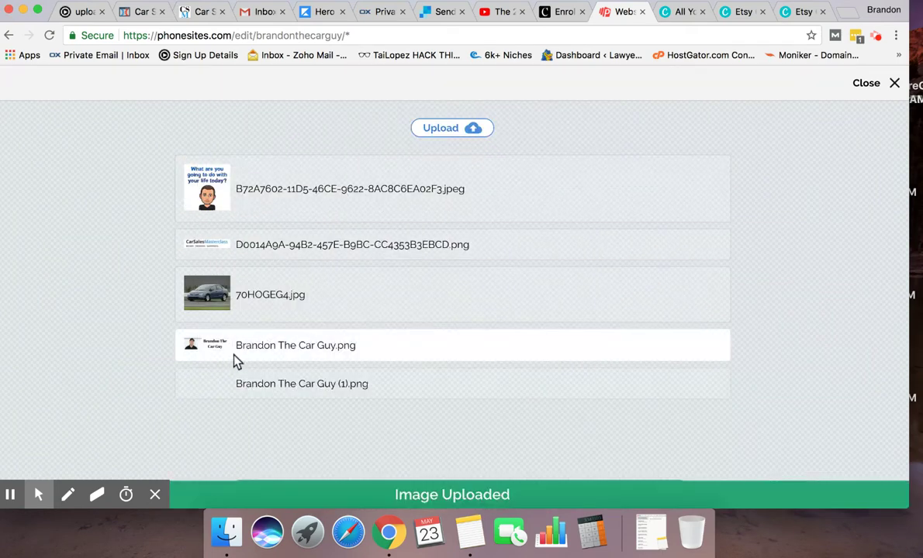
pyautogui.click(221, 391)
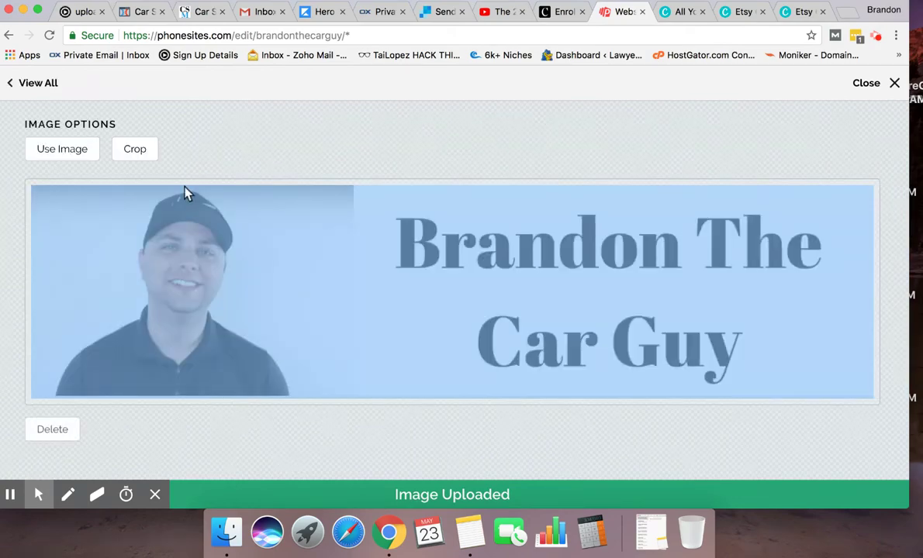
pyautogui.click(71, 148)
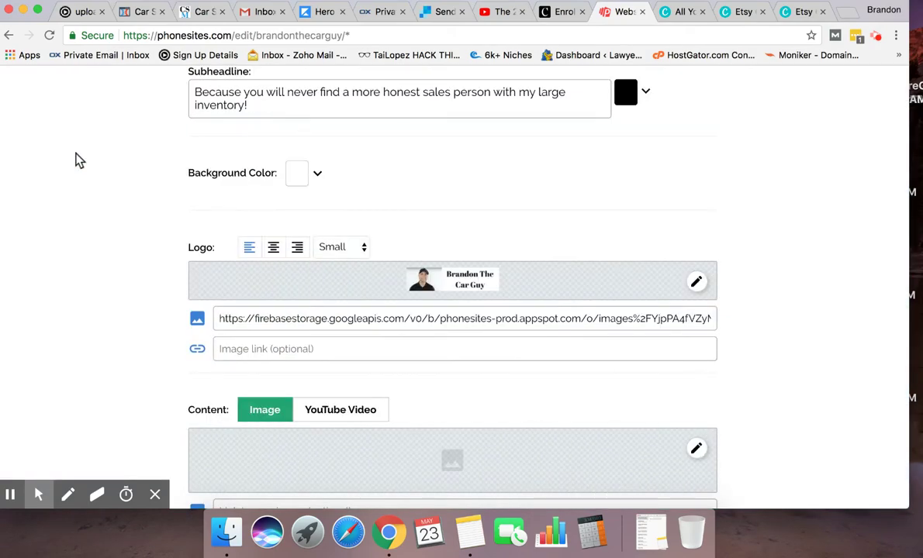
# Centre the homepage logo and set its size to Large
pyautogui.click(275, 247)
pyautogui.click(341, 247)
pyautogui.click(425, 249)
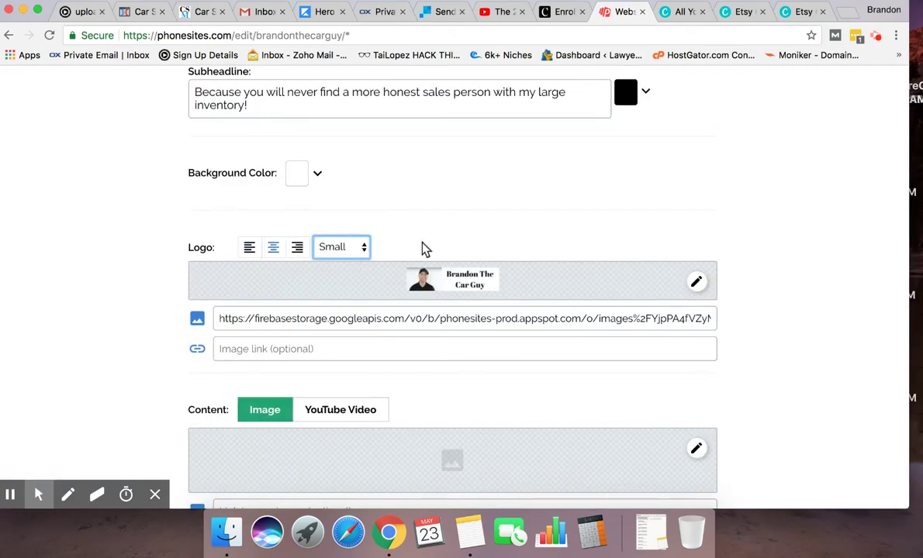
# Review the homepage's headline, subheadline, logo, content image area and form options
pyautogui.scroll(-3, 127, 273)
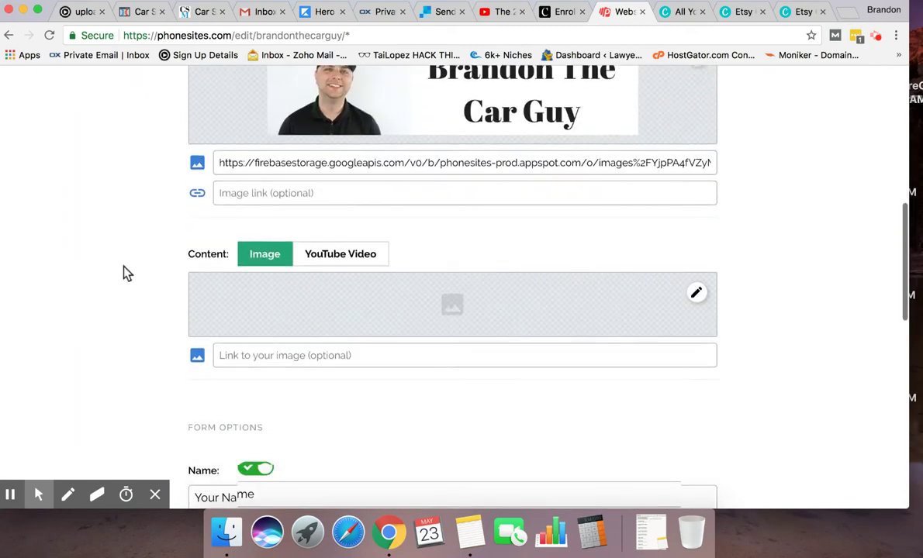
pyautogui.scroll(-2, 127, 273)
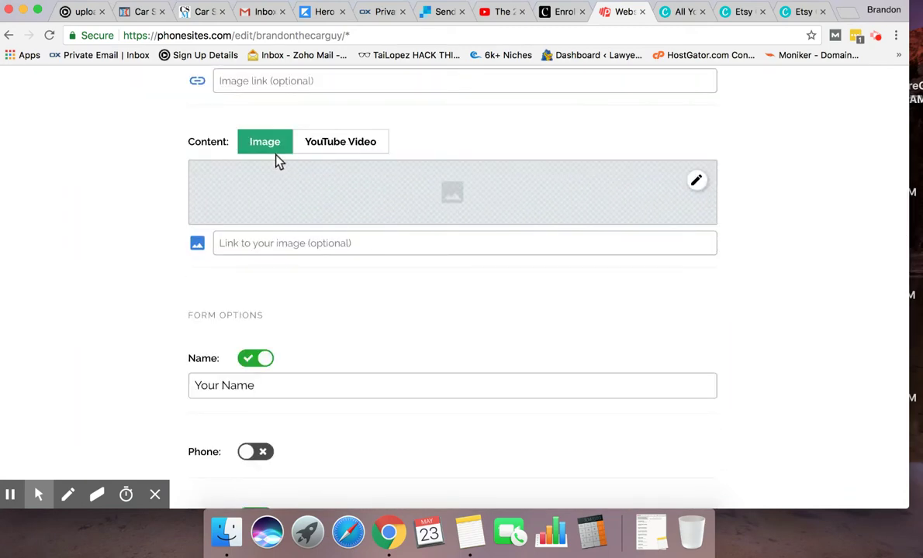
pyautogui.scroll(2, 117, 243)
pyautogui.scroll(1, 132, 256)
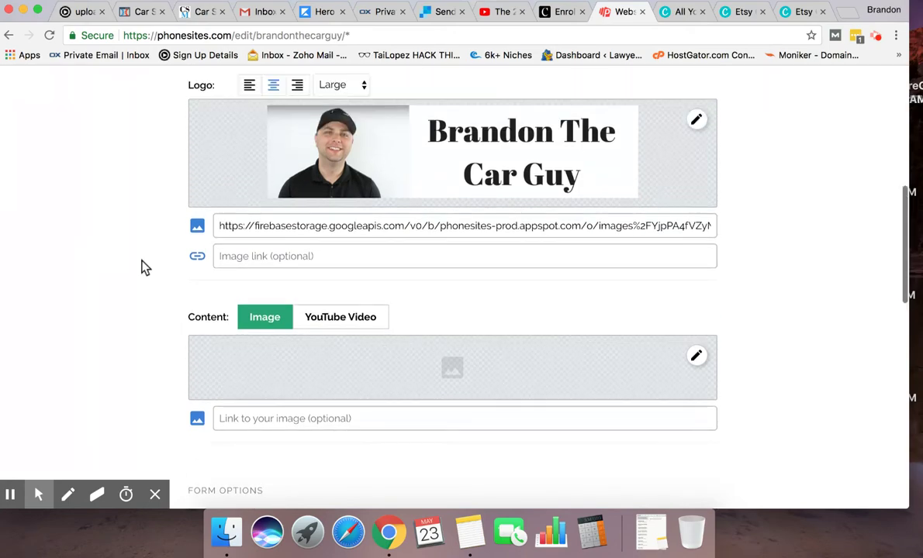
pyautogui.scroll(3, 144, 267)
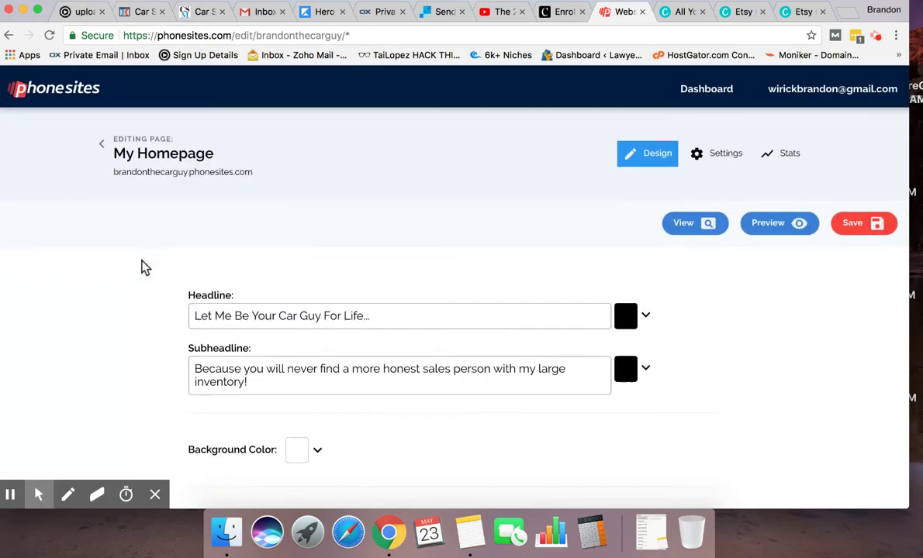
pyautogui.scroll(-5, 149, 290)
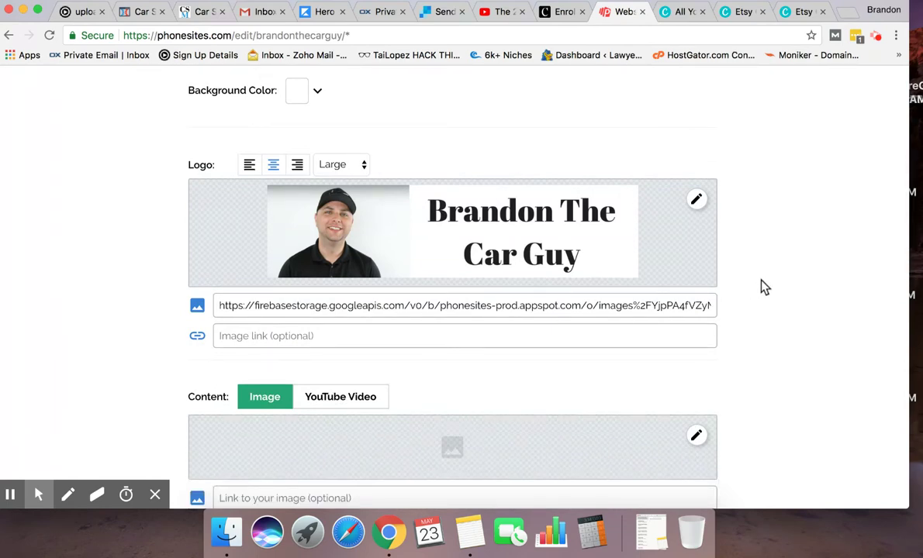
pyautogui.scroll(-5, 761, 287)
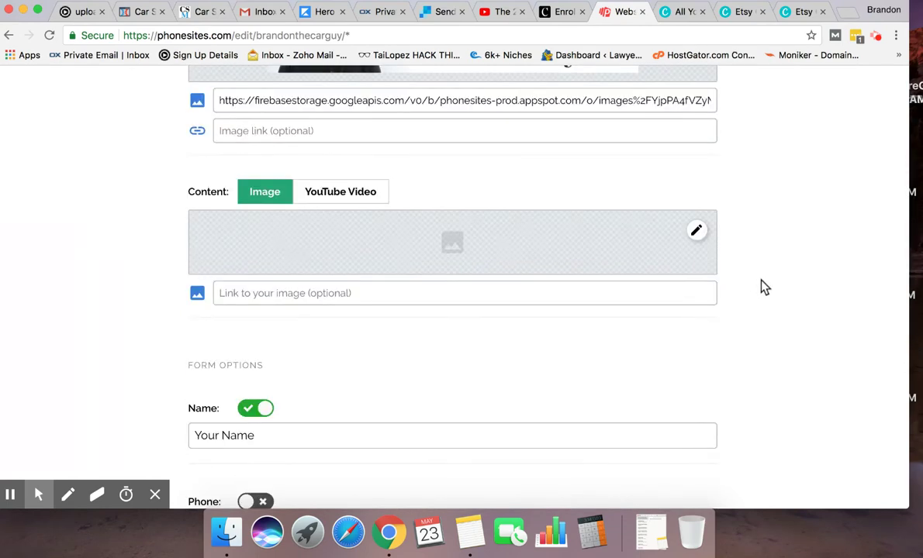
# Switch to Canva, start a blank Social Media design and show the uploaded images
pyautogui.click(675, 17)
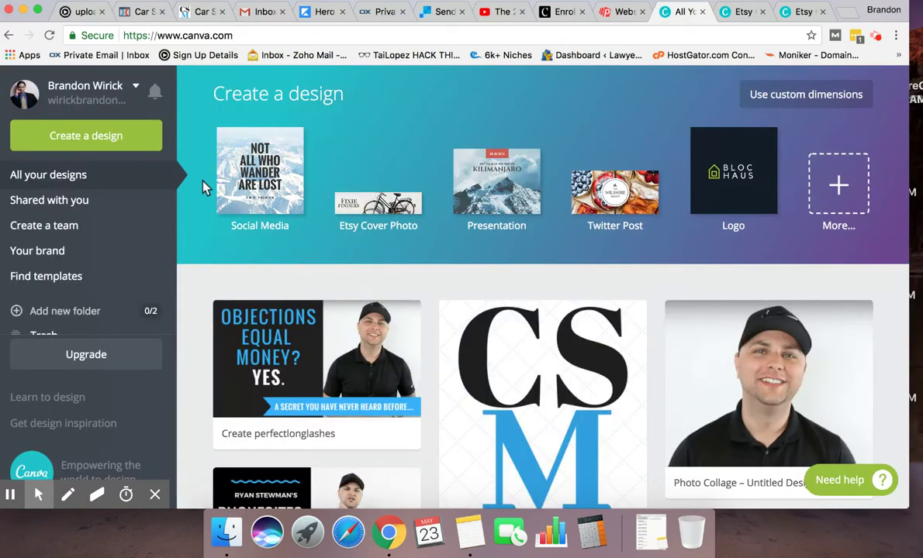
pyautogui.click(271, 177)
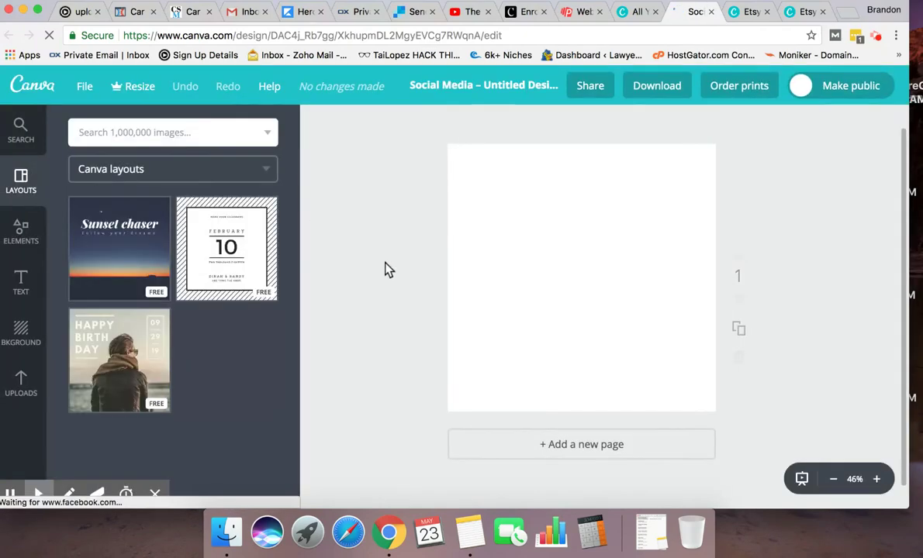
pyautogui.click(21, 382)
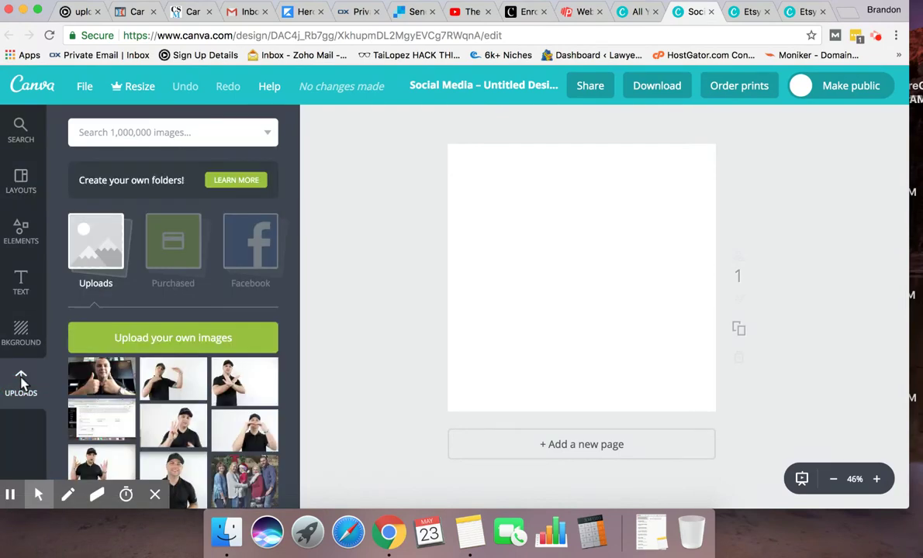
# Add the uploaded black CASENO watch image, shrink it to about a third of the canvas width and place it in the canvas's upper-left corner
pyautogui.scroll(-3, 155, 192)
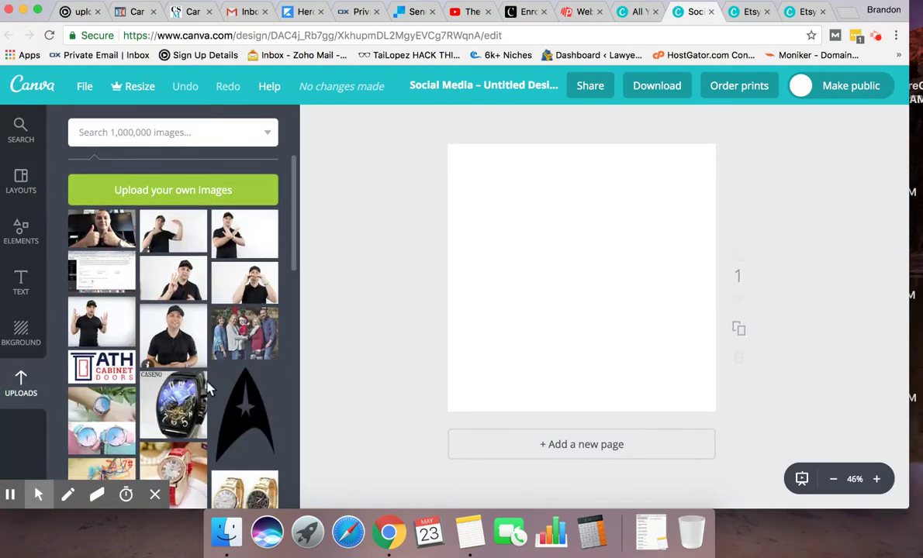
pyautogui.click(176, 404)
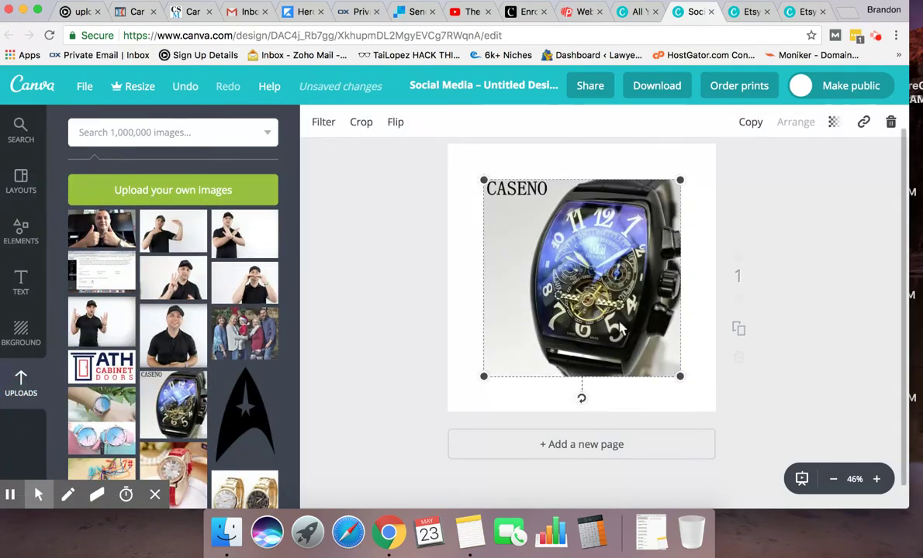
pyautogui.moveTo(682, 376); pyautogui.dragTo(565, 262)
pyautogui.moveTo(533, 227); pyautogui.dragTo(499, 195)
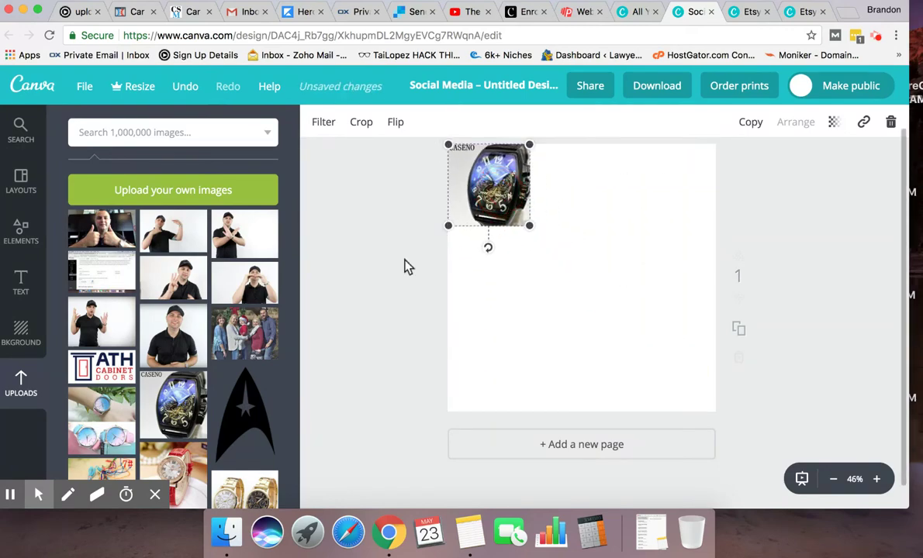
# Add the pink-and-blue watch image, shrink it to match the black watch and place it directly to that image's right
pyautogui.click(109, 404)
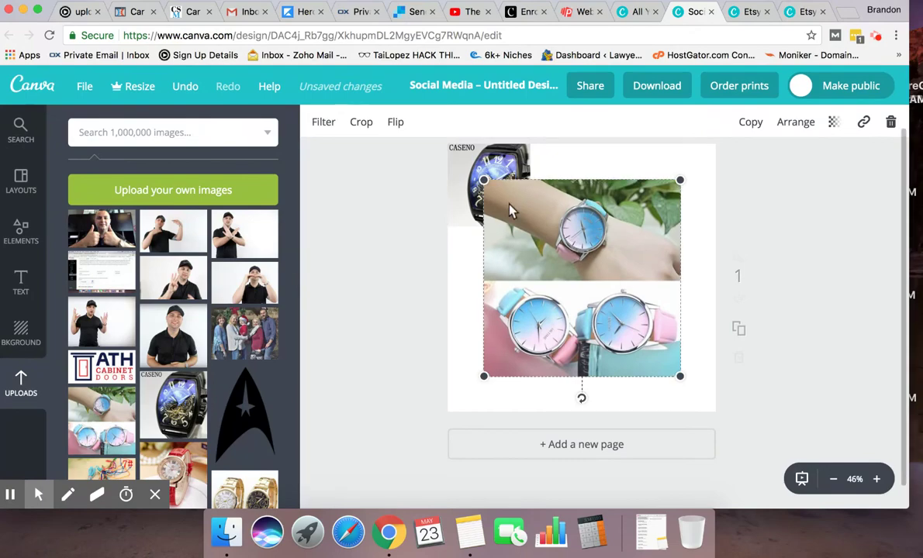
pyautogui.moveTo(478, 172); pyautogui.dragTo(638, 284)
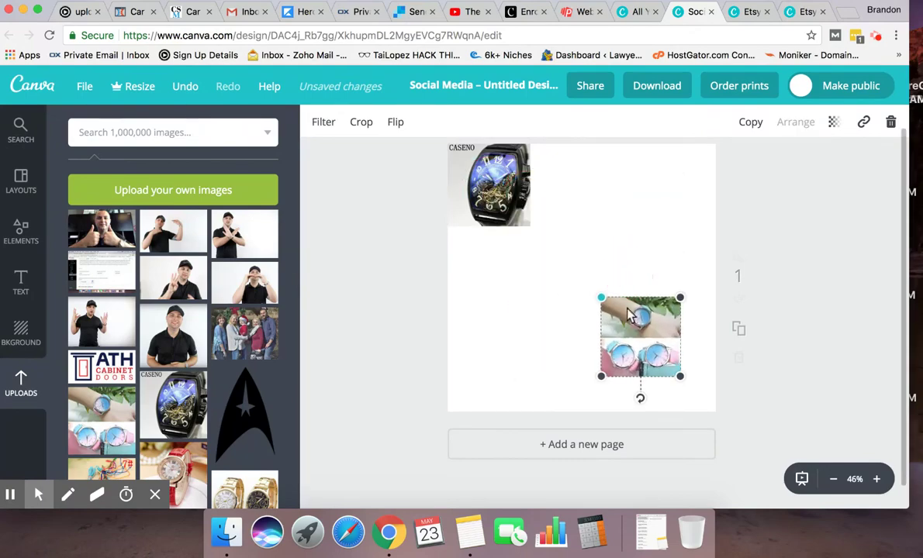
pyautogui.moveTo(635, 351); pyautogui.dragTo(567, 208)
pyautogui.click(587, 254)
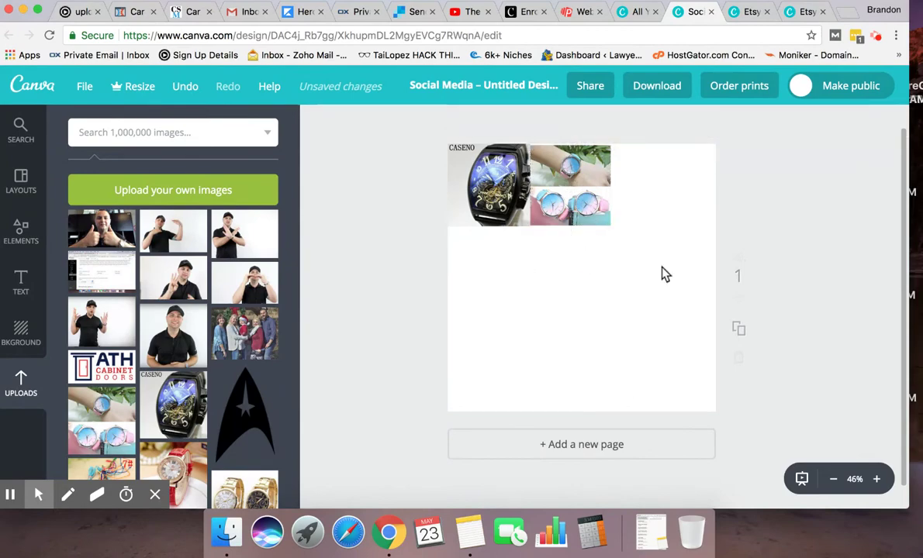
# Add the uploaded red-strap watch image, shrink it to about a third of the canvas width and place it beside the pink-and-blue watches
pyautogui.scroll(-2, 113, 380)
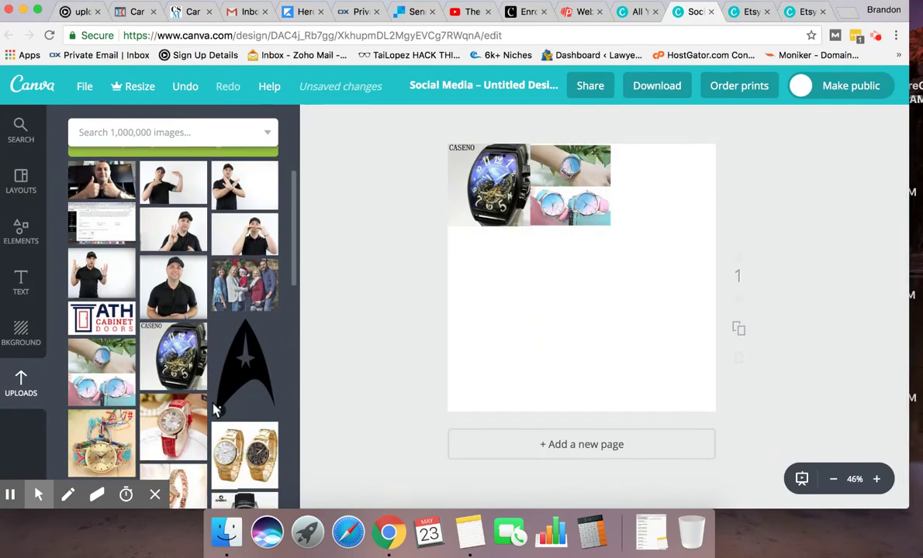
pyautogui.click(175, 419)
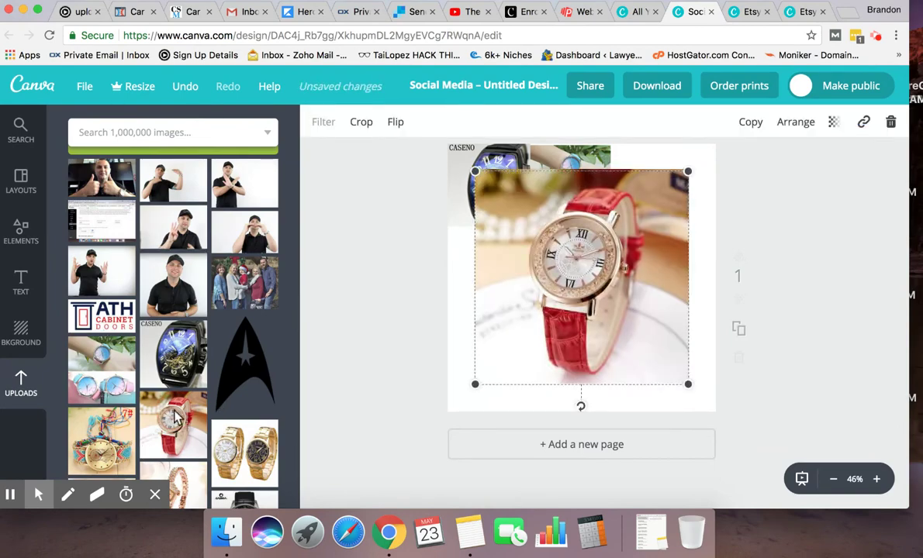
pyautogui.moveTo(465, 163); pyautogui.dragTo(630, 267)
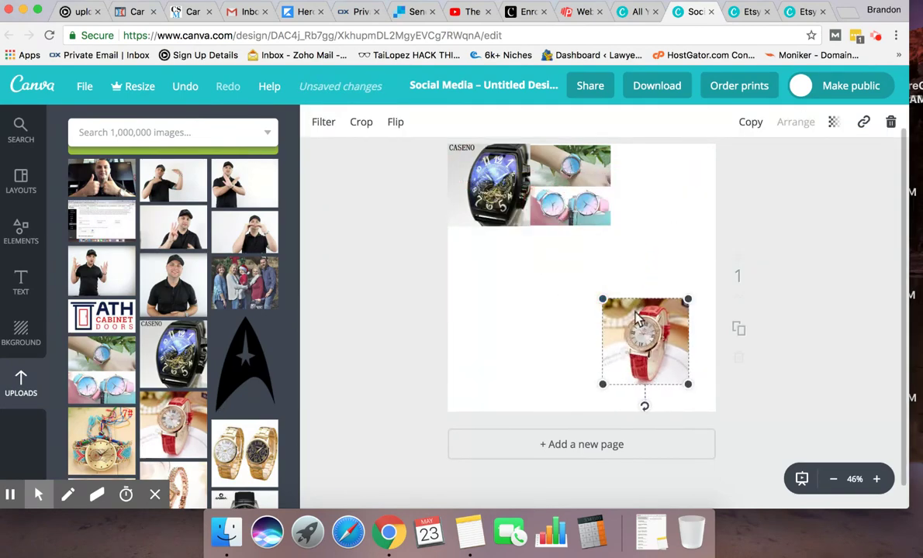
pyautogui.moveTo(639, 331); pyautogui.dragTo(650, 177)
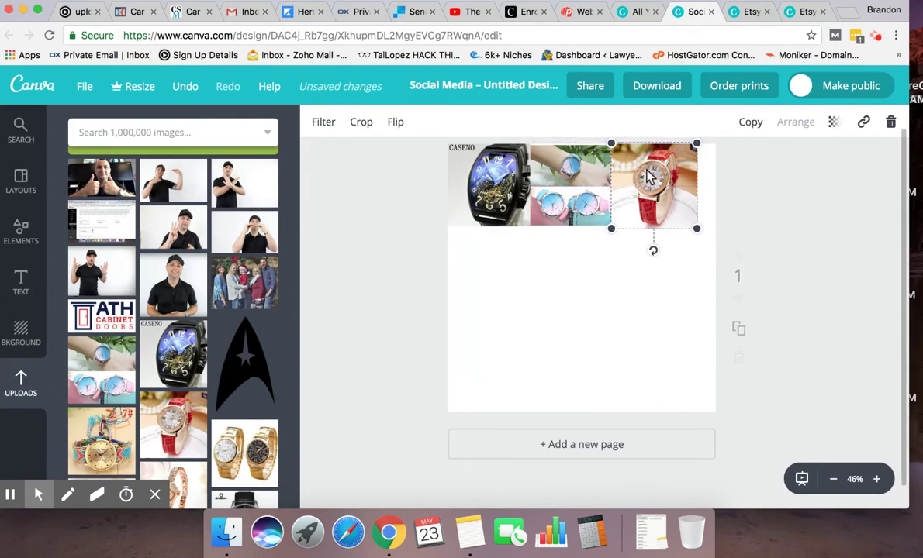
pyautogui.click(749, 203)
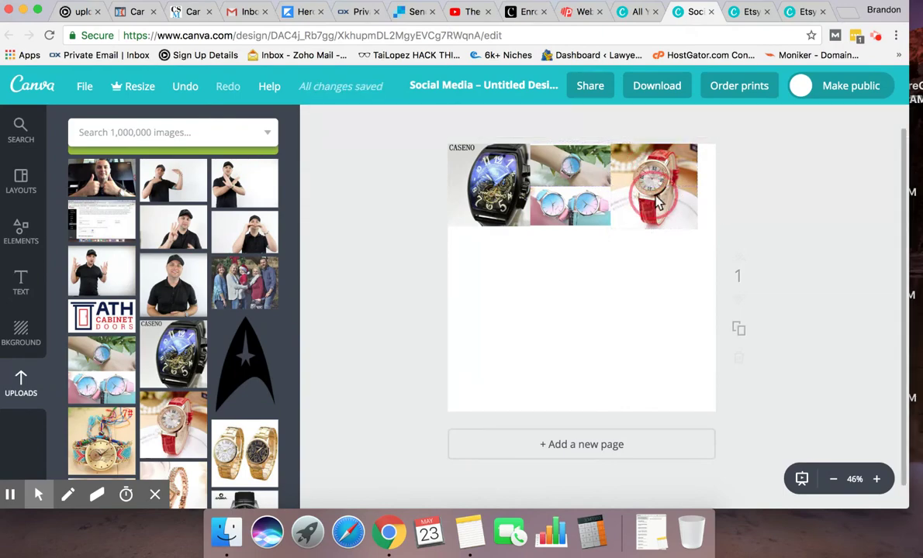
# Reposition and enlarge the three watch images so the row spans the full width of the canvas
pyautogui.moveTo(654, 213); pyautogui.dragTo(597, 211)
pyautogui.click(652, 226)
pyautogui.click(583, 220)
pyautogui.click(517, 208)
pyautogui.moveTo(531, 225); pyautogui.dragTo(535, 230)
pyautogui.click(822, 231)
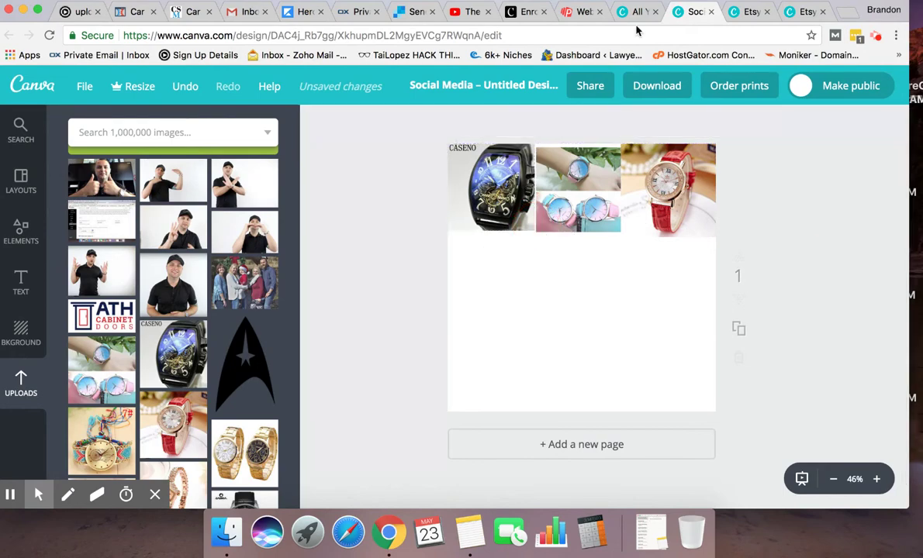
# Download the finished watch collage as a PNG
pyautogui.click(572, 11)
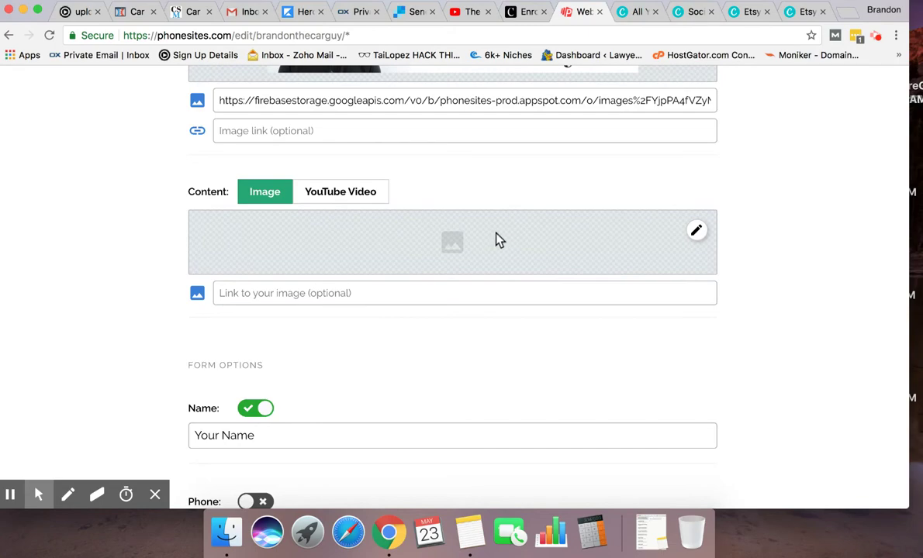
pyautogui.click(634, 11)
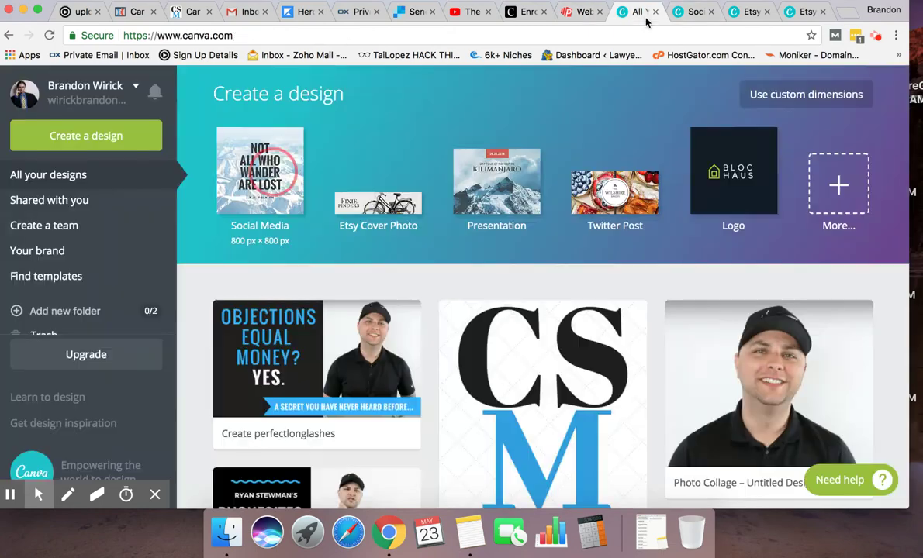
pyautogui.click(696, 11)
pyautogui.click(656, 88)
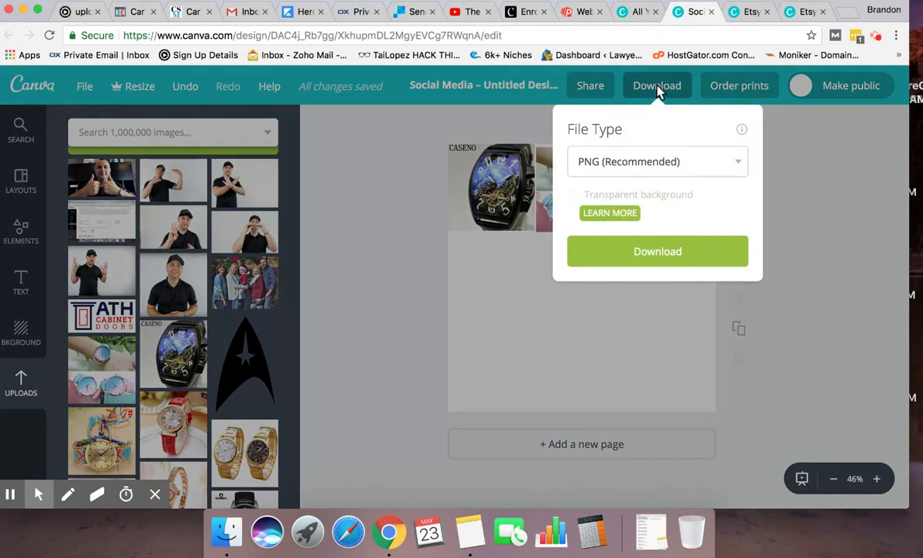
pyautogui.click(645, 247)
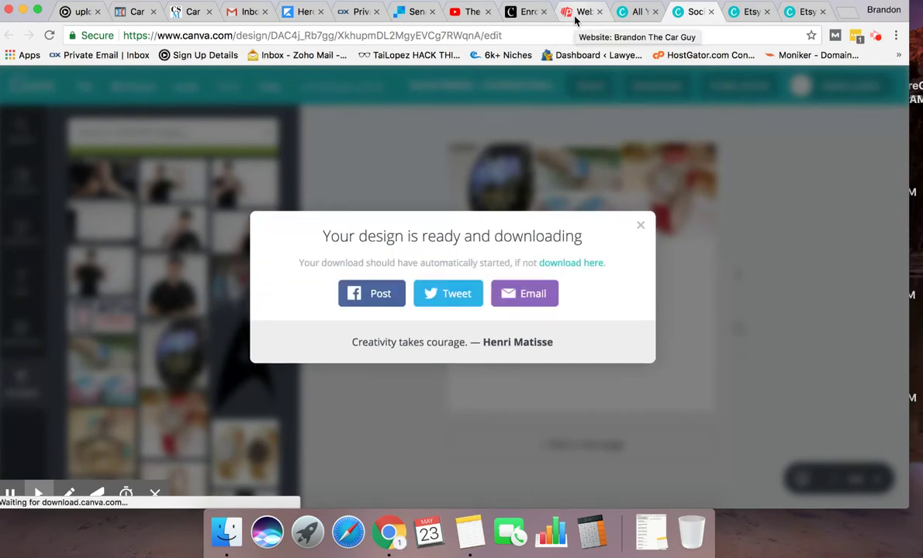
pyautogui.click(644, 213)
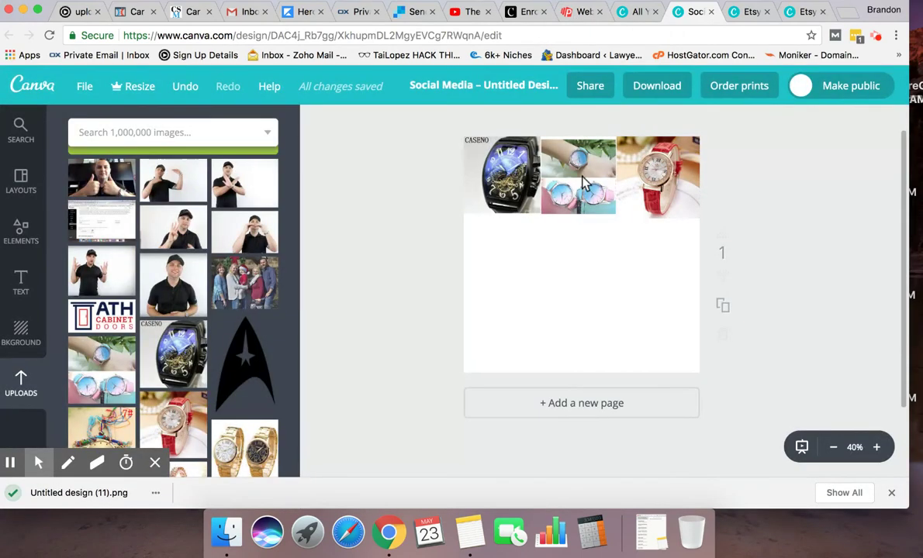
# Switch to Phonesites, upload "Untitled design (11).png" and use it as the homepage's content image
pyautogui.click(580, 20)
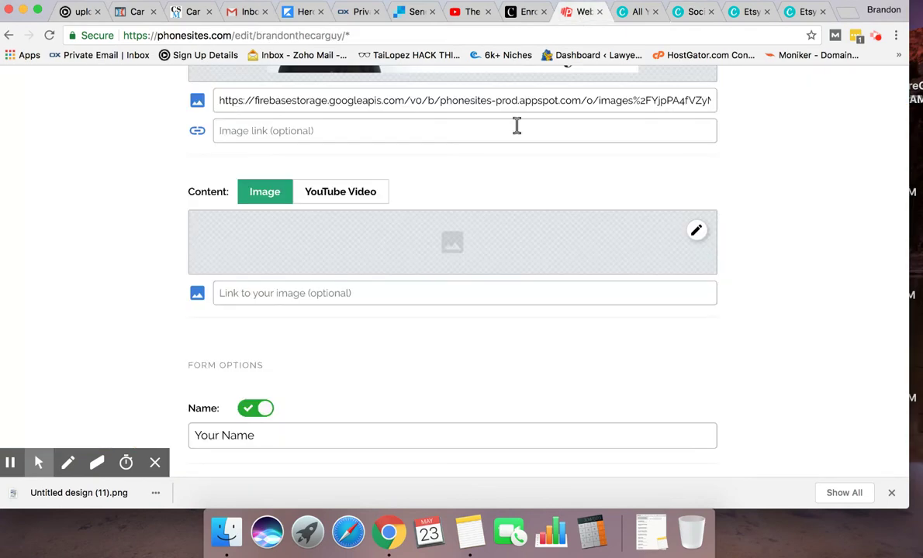
pyautogui.click(445, 232)
pyautogui.click(457, 133)
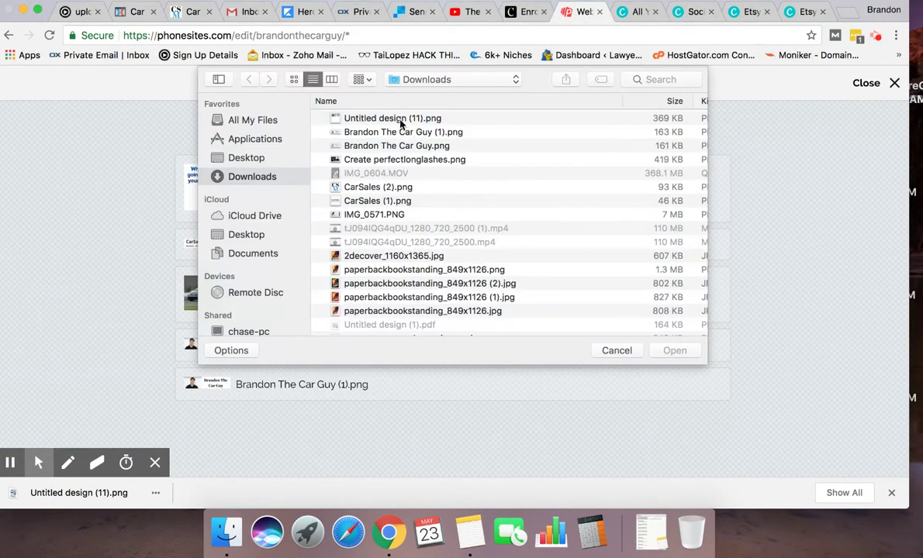
pyautogui.doubleClick(401, 120)
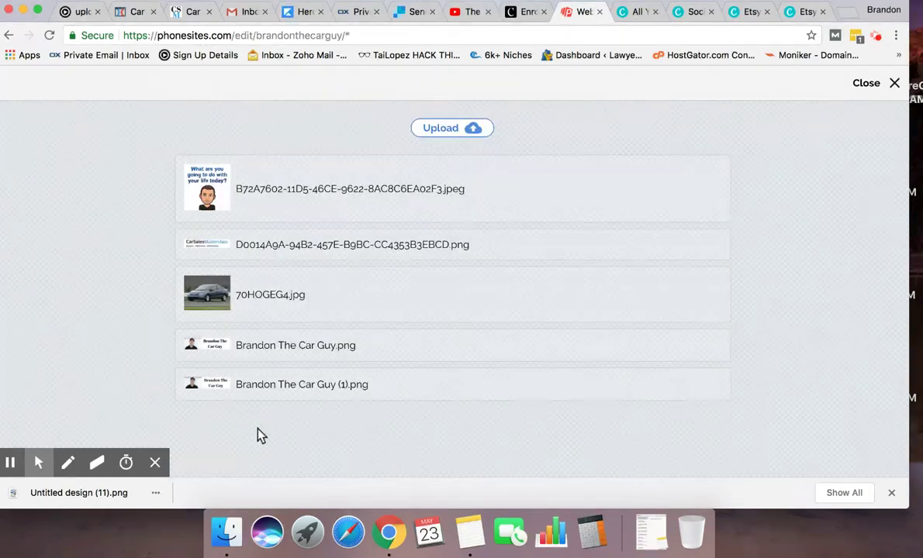
pyautogui.click(891, 493)
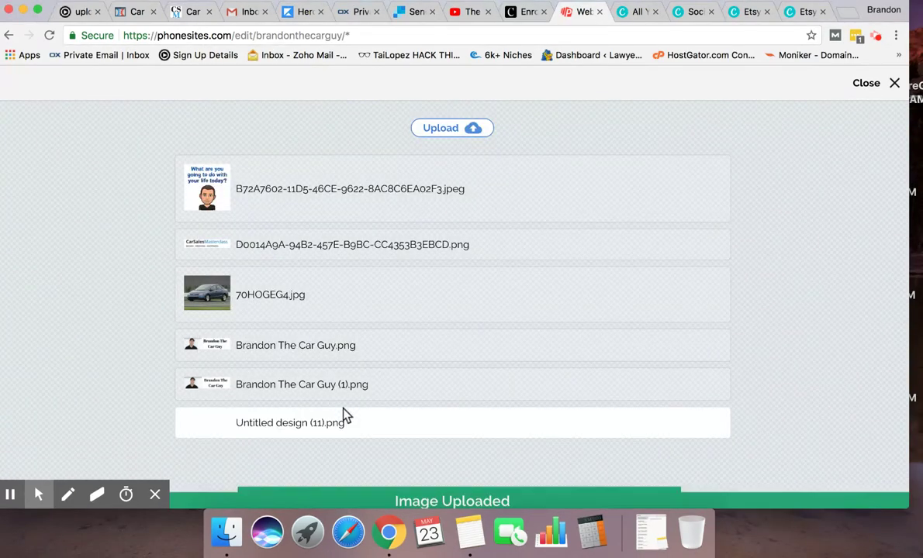
pyautogui.click(255, 428)
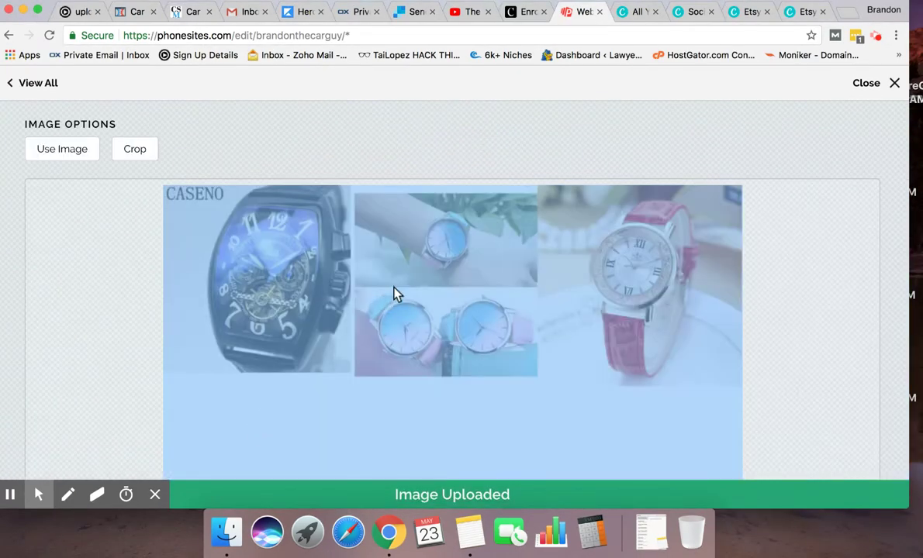
pyautogui.click(75, 144)
# Turn on the Phone field in the homepage's form options
pyautogui.scroll(-5, 99, 249)
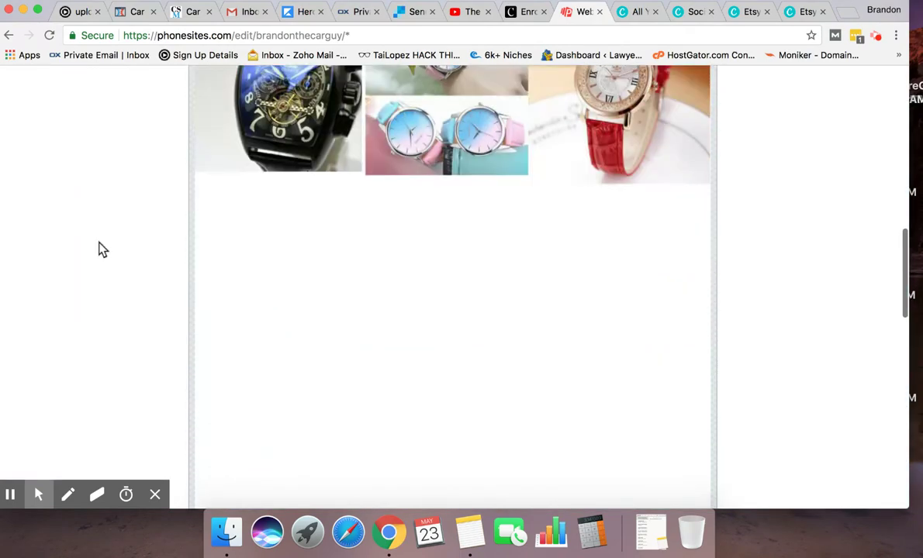
pyautogui.scroll(-10, 98, 248)
pyautogui.click(271, 208)
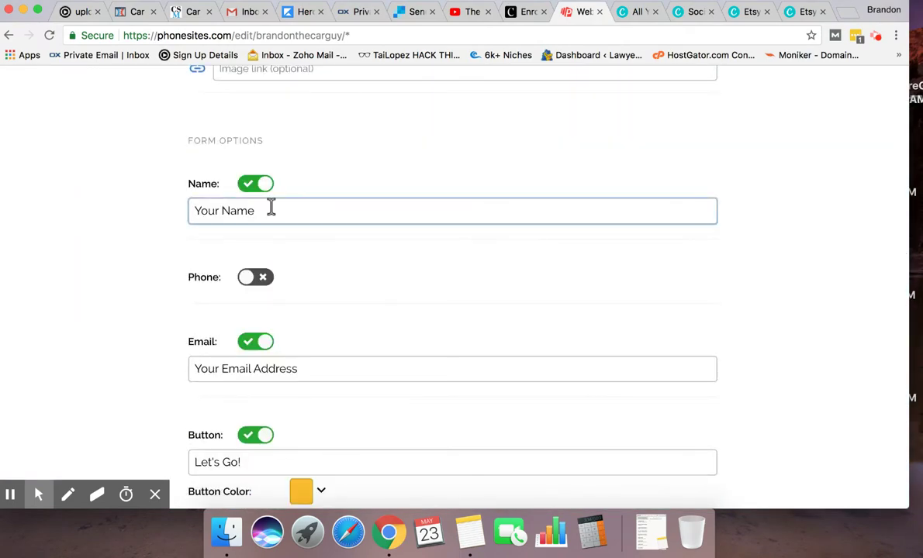
pyautogui.scroll(-3, 128, 270)
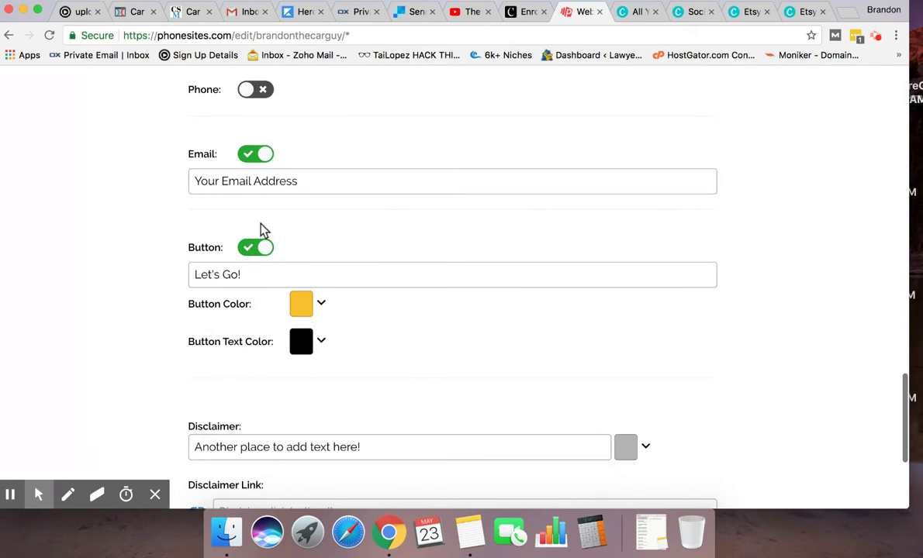
pyautogui.scroll(2, 264, 120)
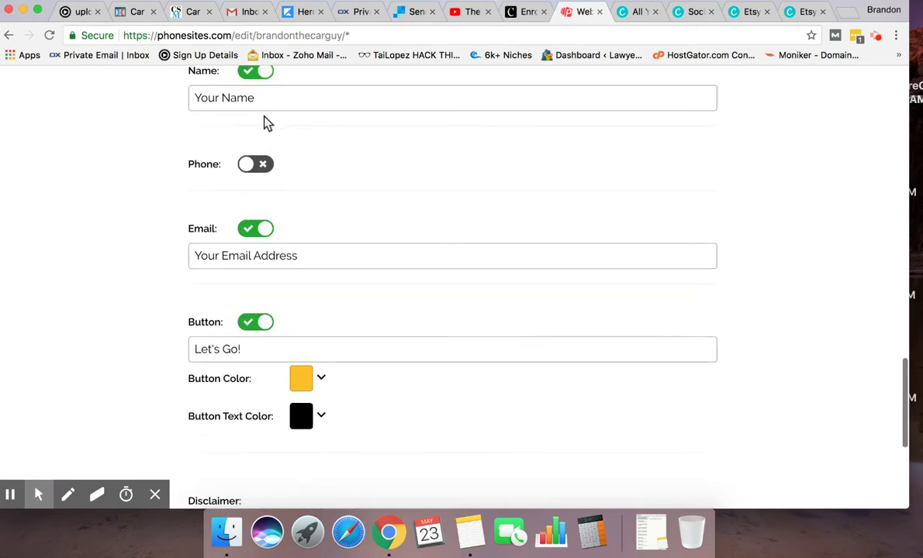
pyautogui.click(245, 168)
# Set the form button's color to green (#4caf50)
pyautogui.scroll(-5, 156, 194)
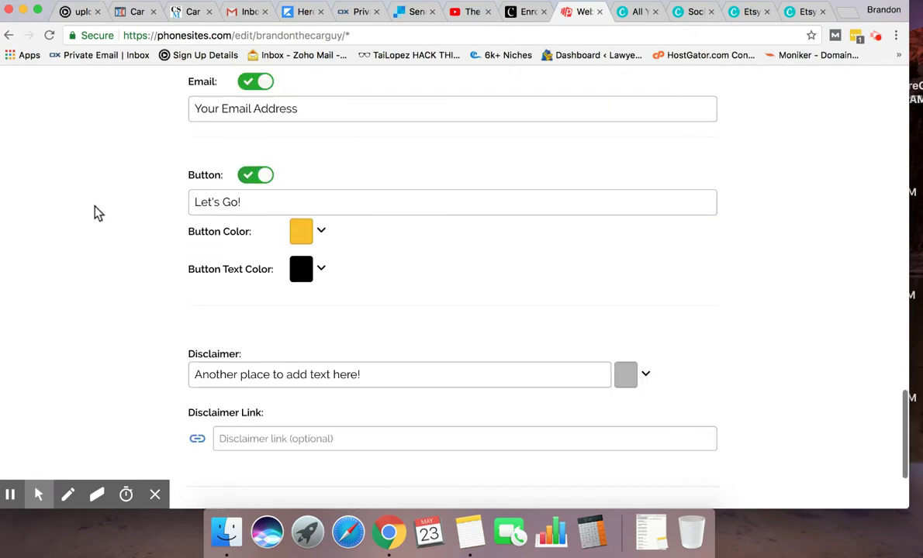
pyautogui.tripleClick(259, 203)
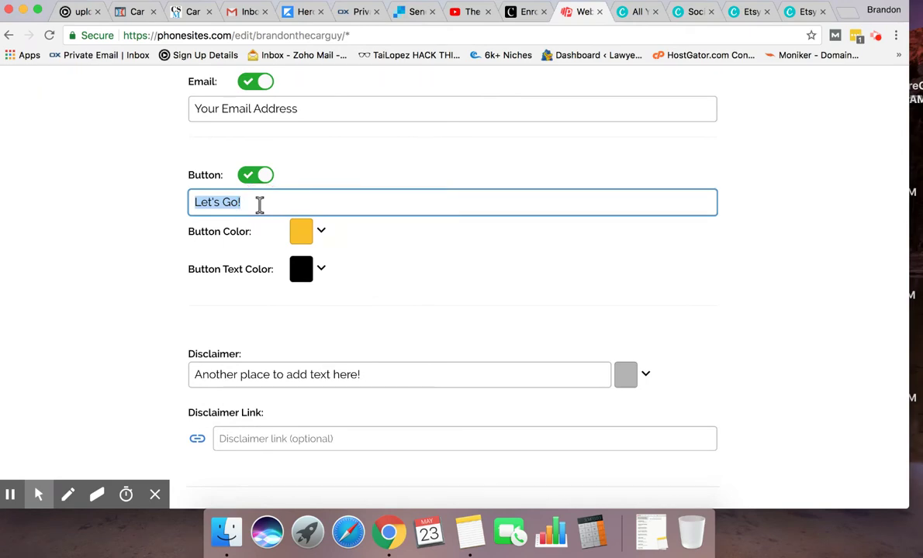
pyautogui.click(310, 233)
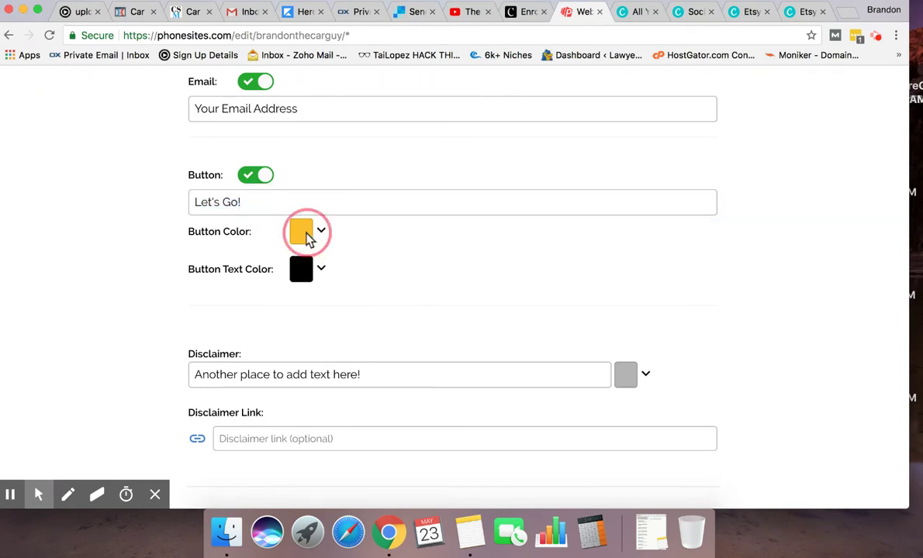
pyautogui.click(532, 267)
# Replace the form button's text with a call to action beginning "Call Me Now, I Need An Honest"
pyautogui.click(231, 203)
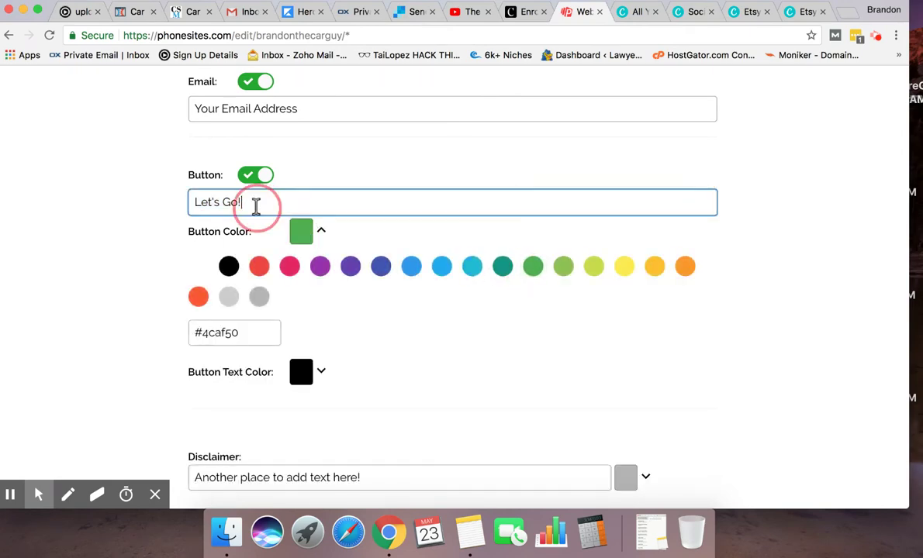
pyautogui.tripleClick(256, 206)
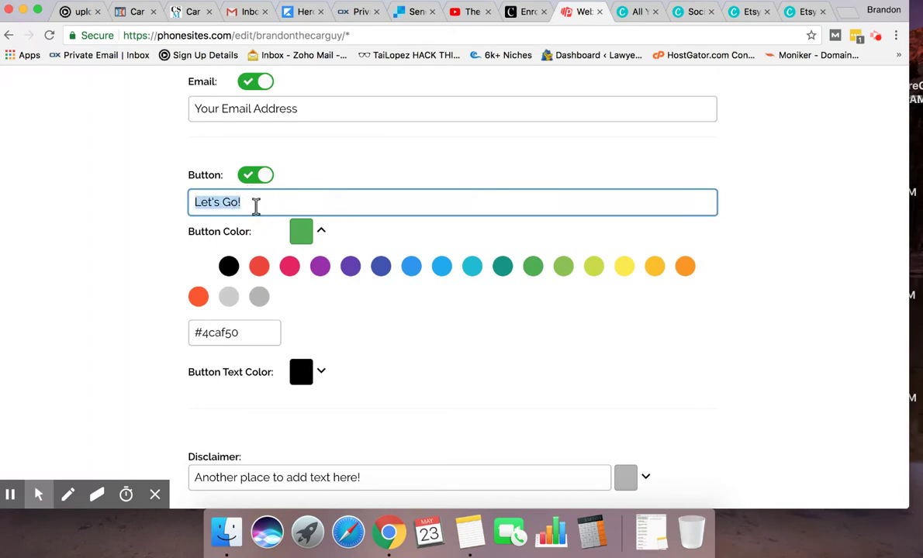
pyautogui.write('C')
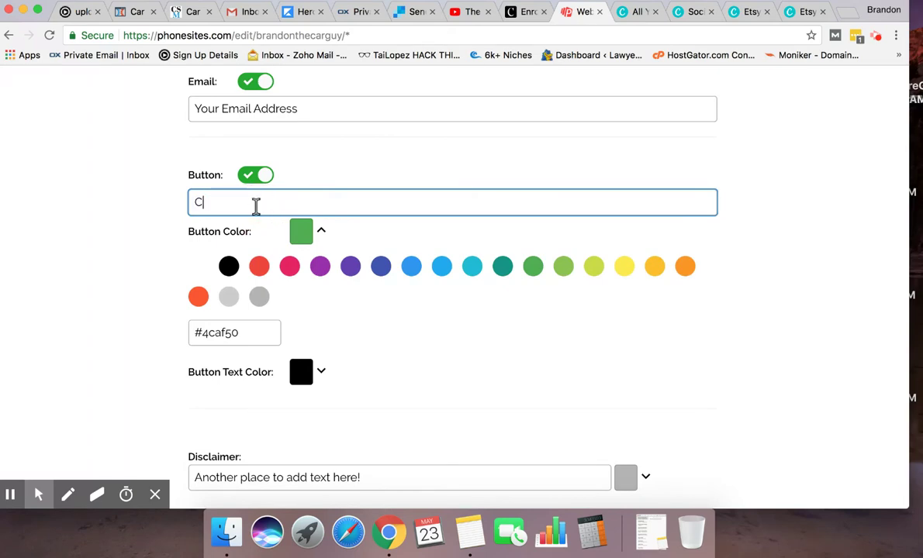
pyautogui.write('al')
pyautogui.press('BackSpace')
pyautogui.press('BackSpace')
pyautogui.press('BackSpace')
pyautogui.write('Call Me Now, I Need An Honest C')
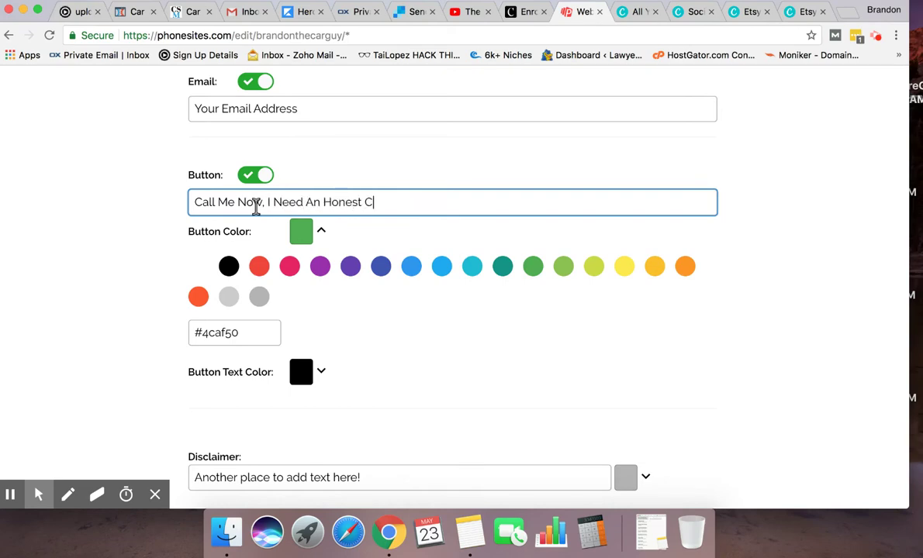
pyautogui.press('BackSpace')
pyautogui.press('BackSpace')
pyautogui.write('Gu')
# Set the disclaimer to "we will never spam you or share your info with anyone" and save the page
pyautogui.scroll(-5, 127, 273)
pyautogui.tripleClick(303, 256)
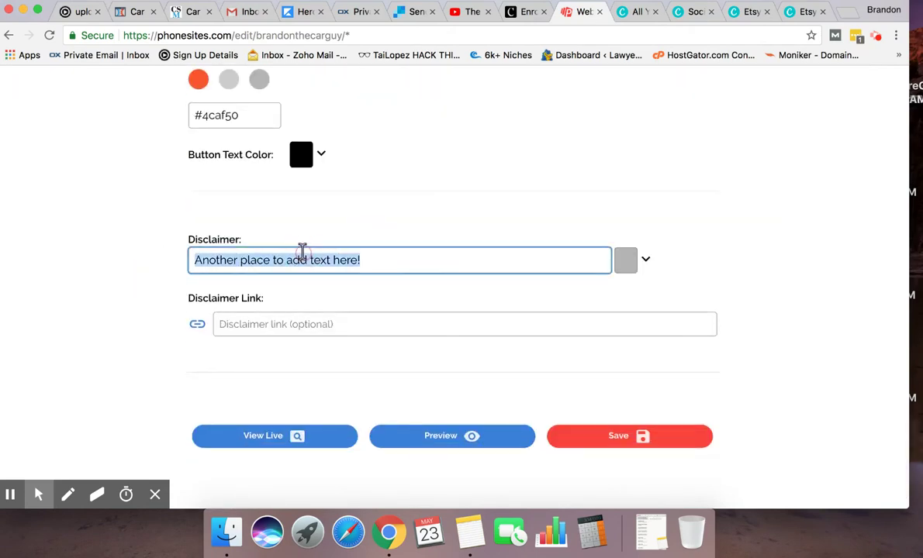
pyautogui.write("'")
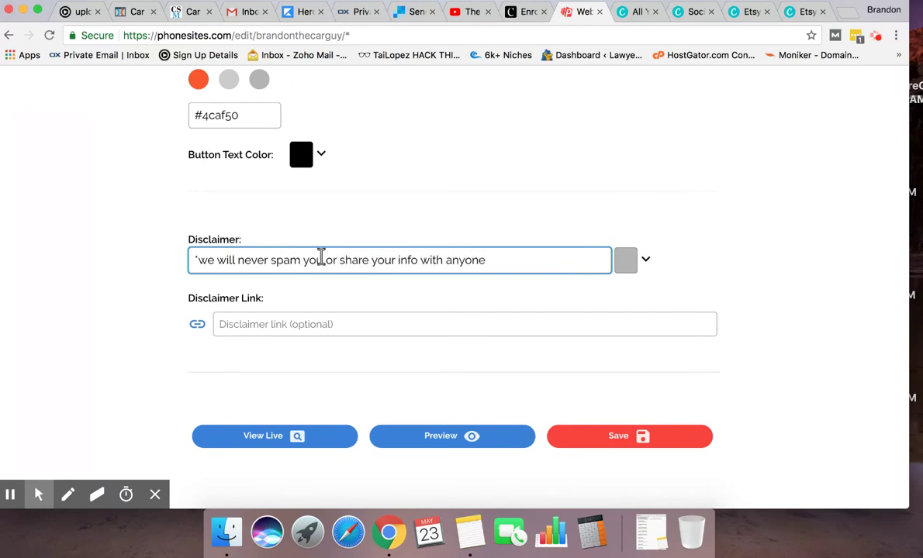
pyautogui.click(620, 436)
# Preview the saved homepage from the logo header through the headline and watch collage to the form
pyautogui.scroll(15, 722, 386)
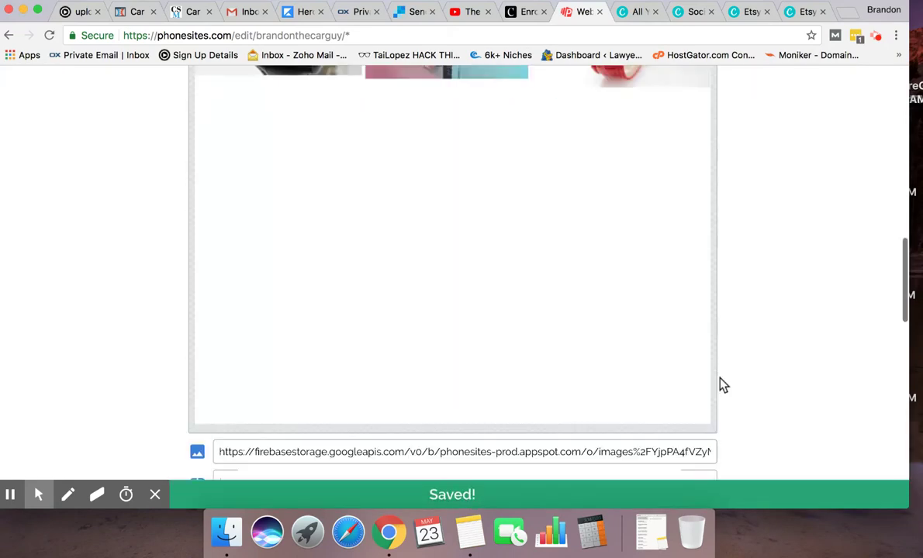
pyautogui.click(766, 229)
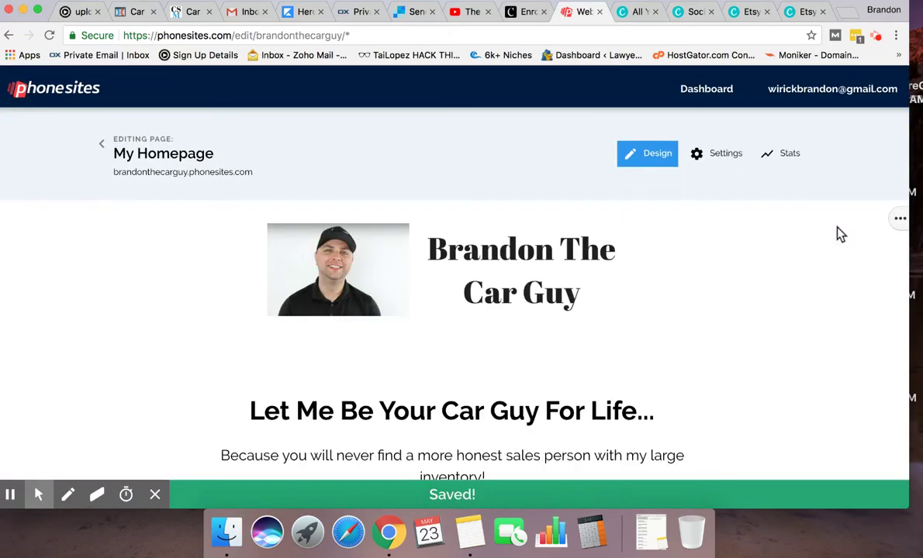
pyautogui.scroll(-4, 784, 286)
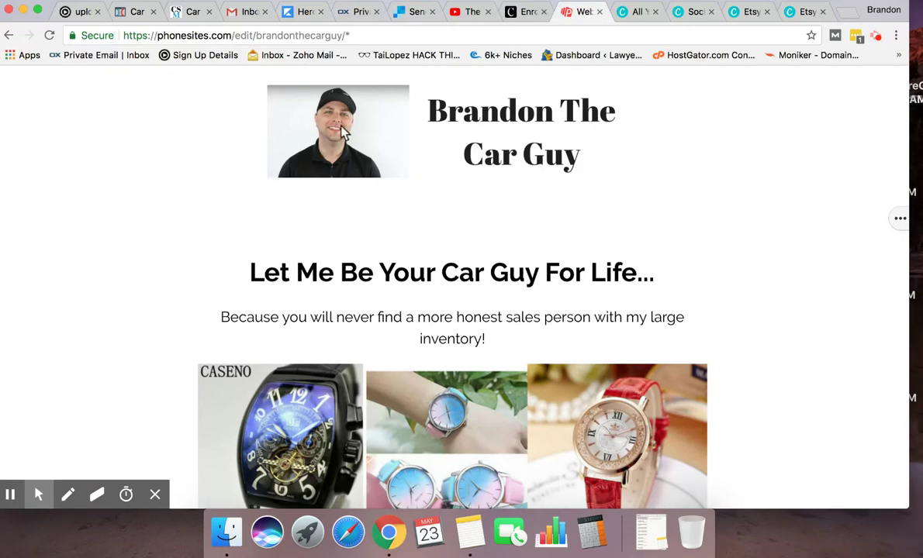
pyautogui.scroll(-3, 198, 232)
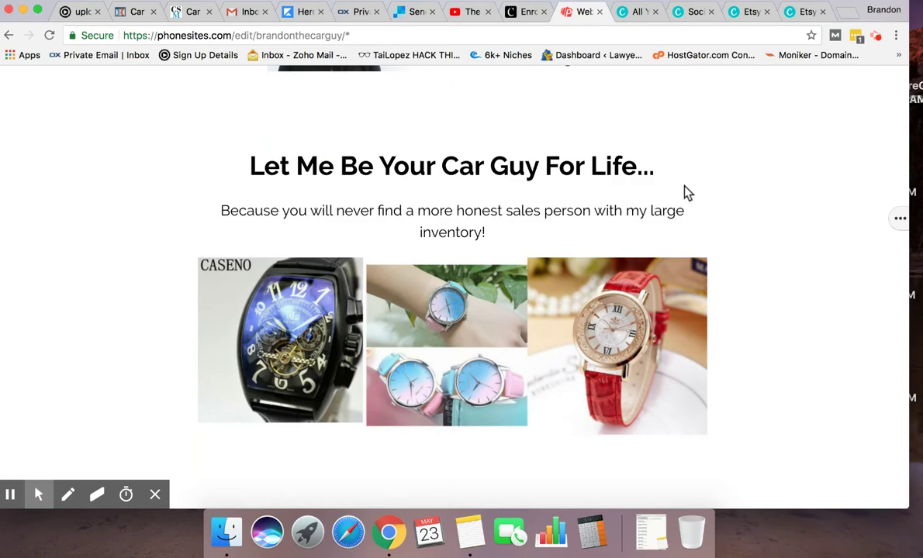
pyautogui.scroll(-3, 739, 267)
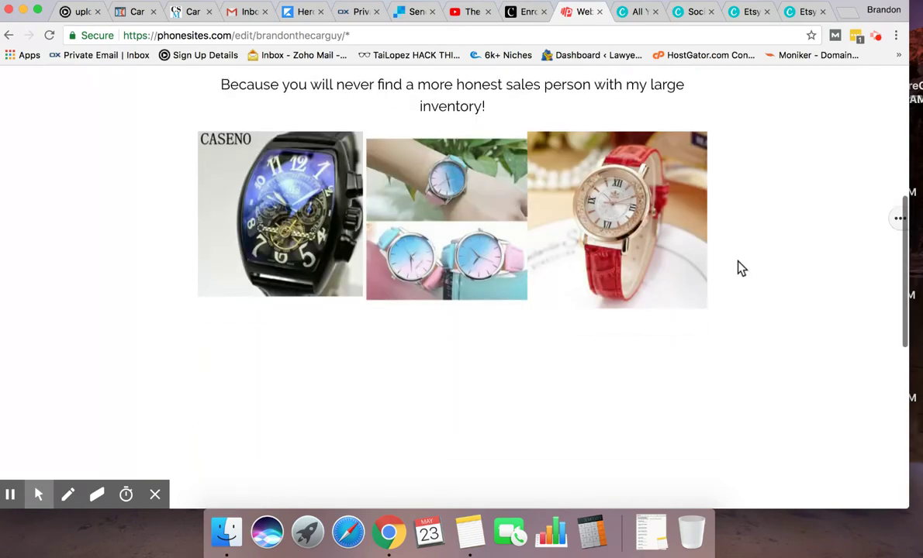
pyautogui.scroll(-5, 480, 214)
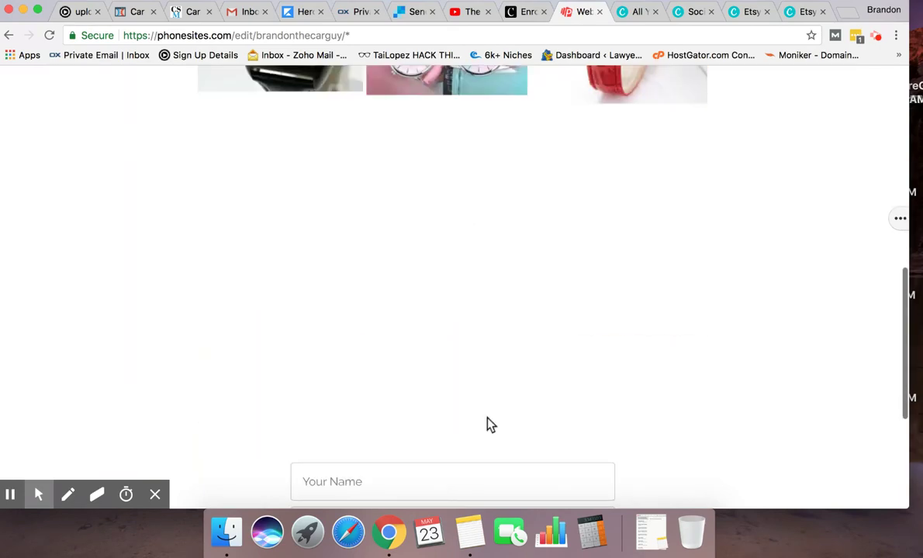
# Examine the homepage preview from the gap below the watch collage through the lead form to the disclaimer
pyautogui.scroll(3, 502, 307)
pyautogui.scroll(-4, 393, 276)
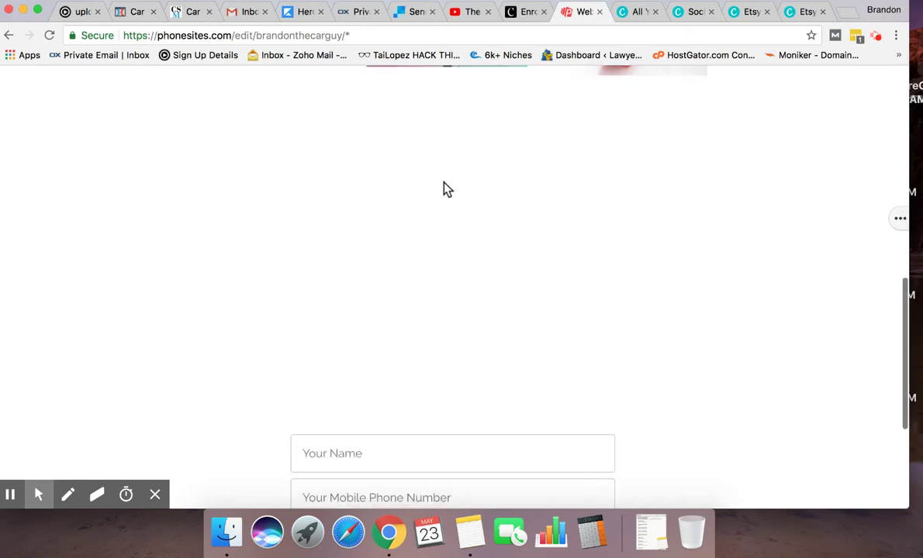
pyautogui.click(637, 10)
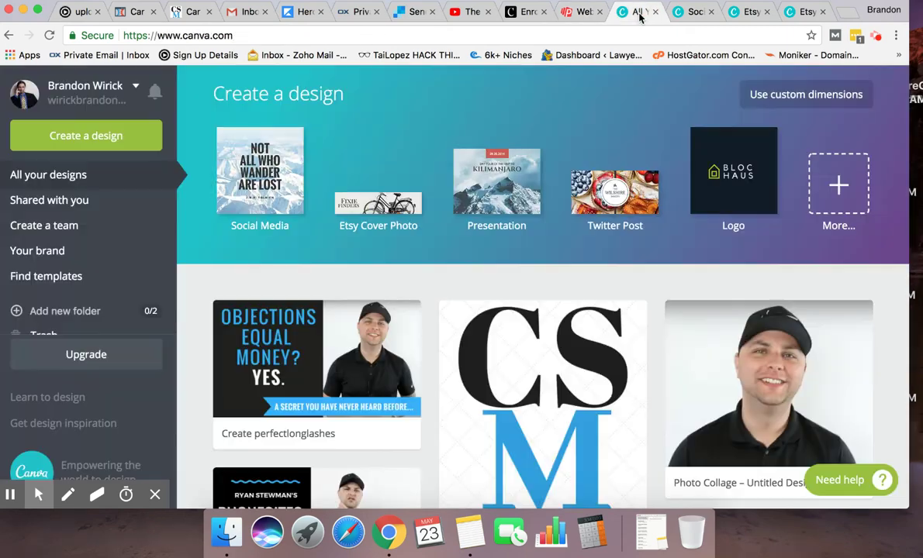
pyautogui.click(693, 11)
pyautogui.click(578, 11)
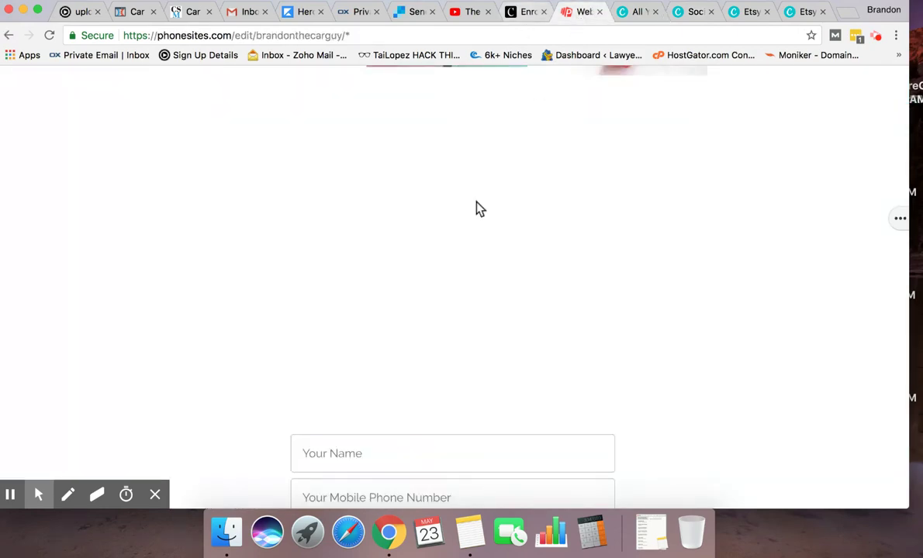
pyautogui.scroll(3, 476, 211)
pyautogui.scroll(-6, 476, 211)
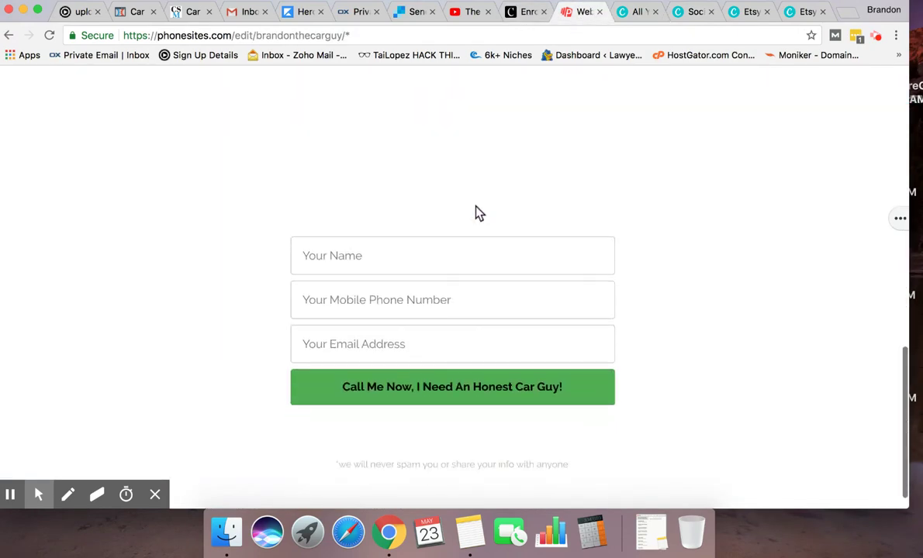
pyautogui.scroll(-1, 408, 341)
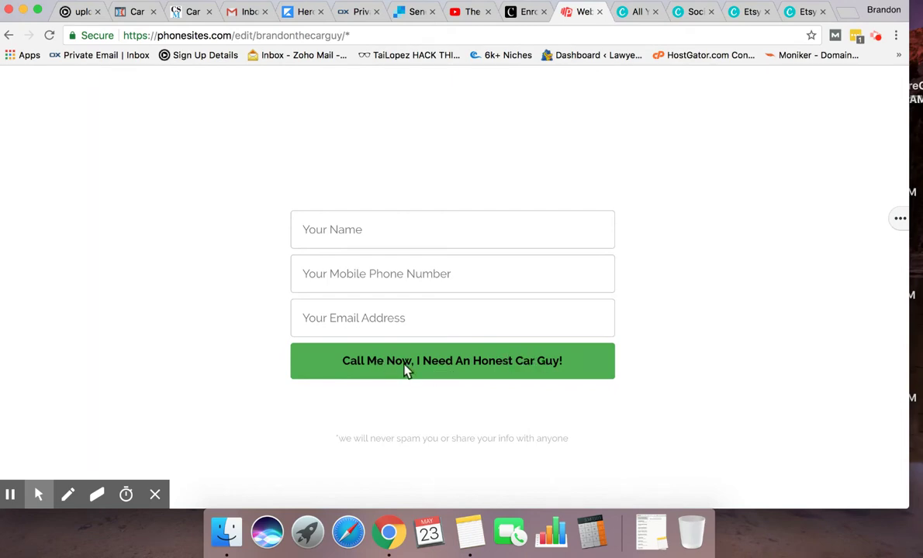
pyautogui.moveTo(351, 440); pyautogui.dragTo(556, 439)
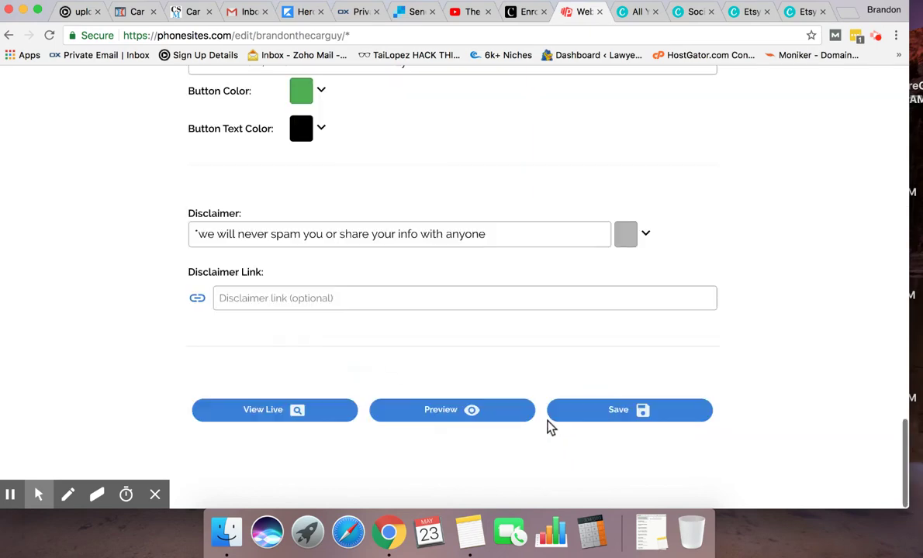
# Return to the website's page list and add a new page from the Thank You Page template
pyautogui.scroll(20, 547, 426)
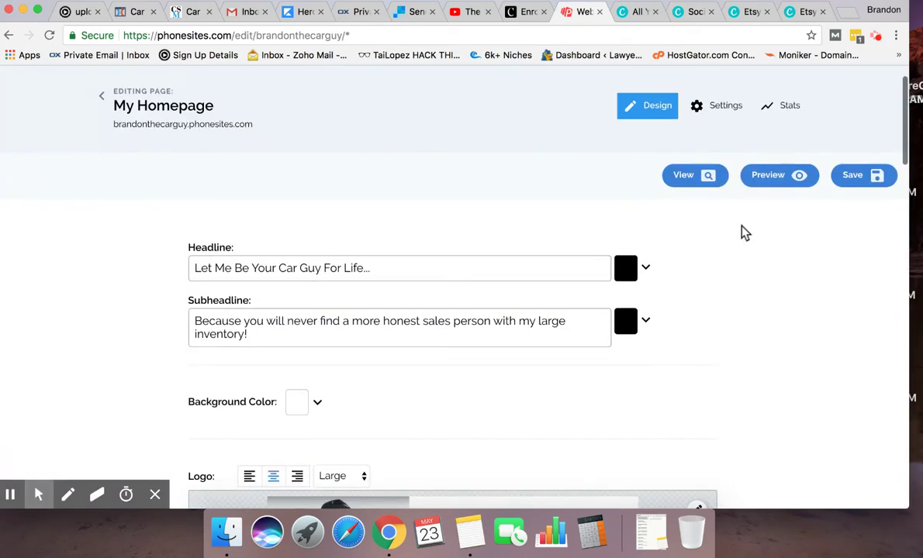
pyautogui.click(103, 99)
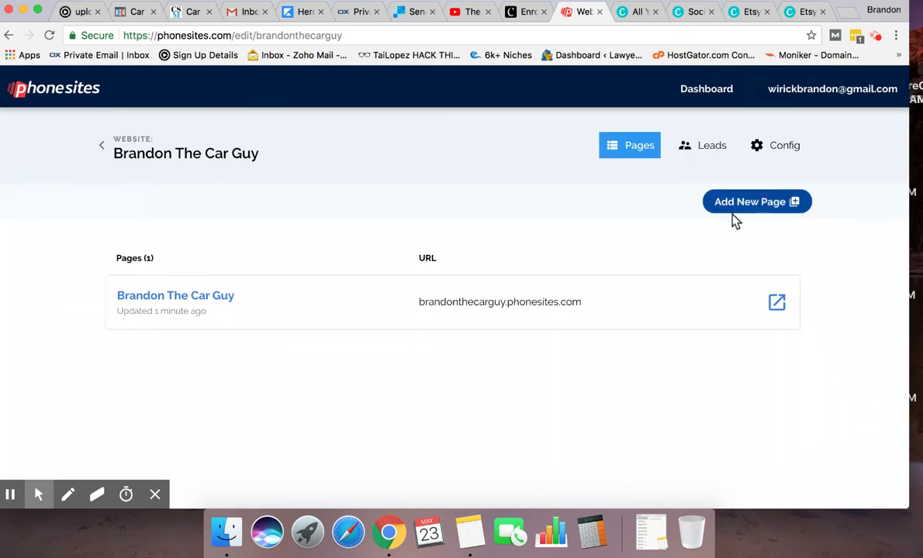
pyautogui.click(737, 204)
pyautogui.click(563, 306)
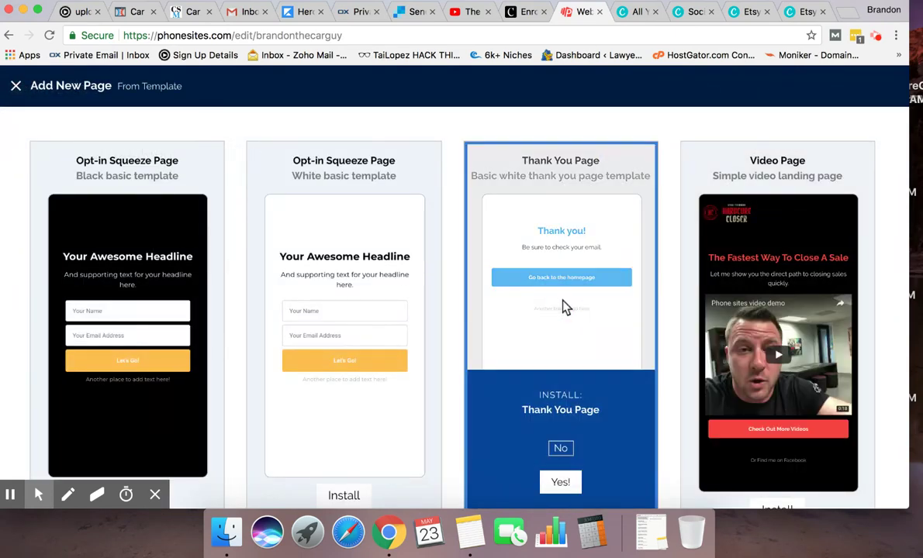
pyautogui.scroll(-2, 565, 306)
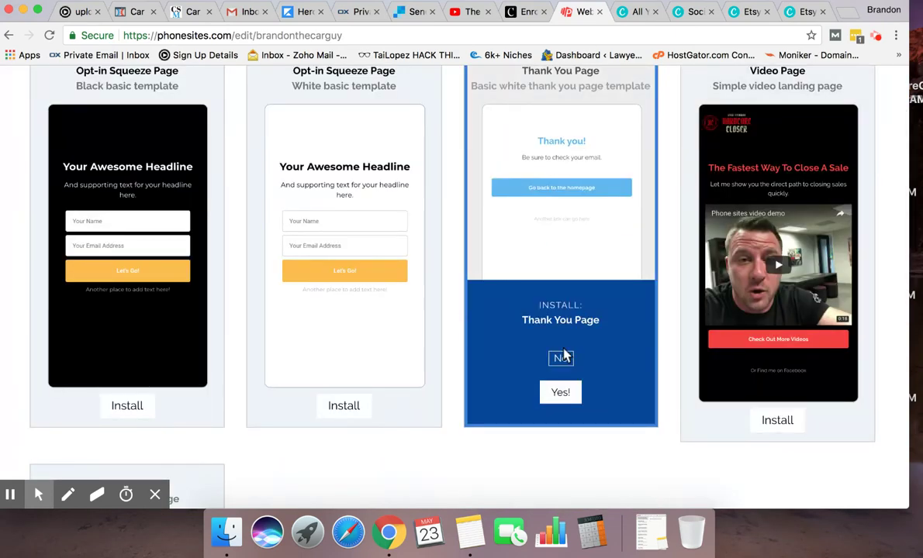
pyautogui.click(559, 391)
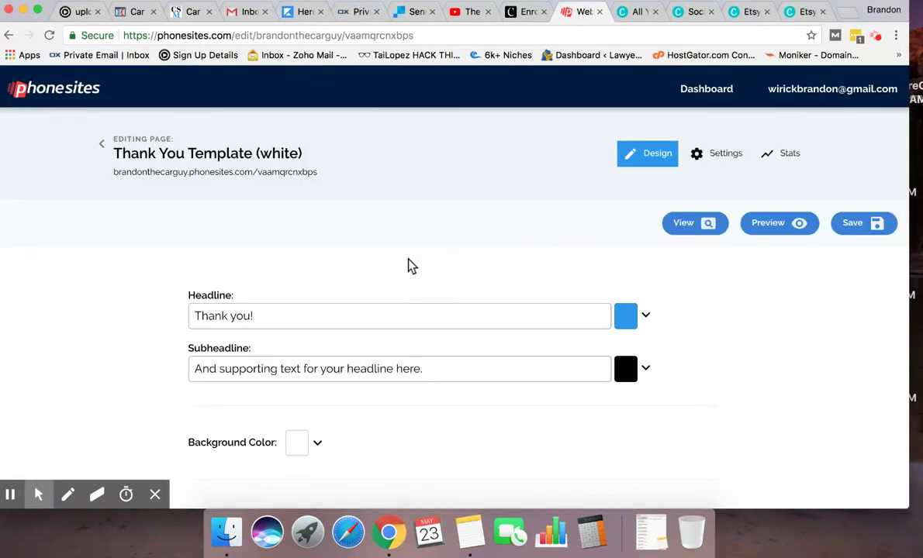
# Replace the thank-you page's headline with "Congratulations!"
pyautogui.scroll(-2, 407, 264)
pyautogui.tripleClick(377, 289)
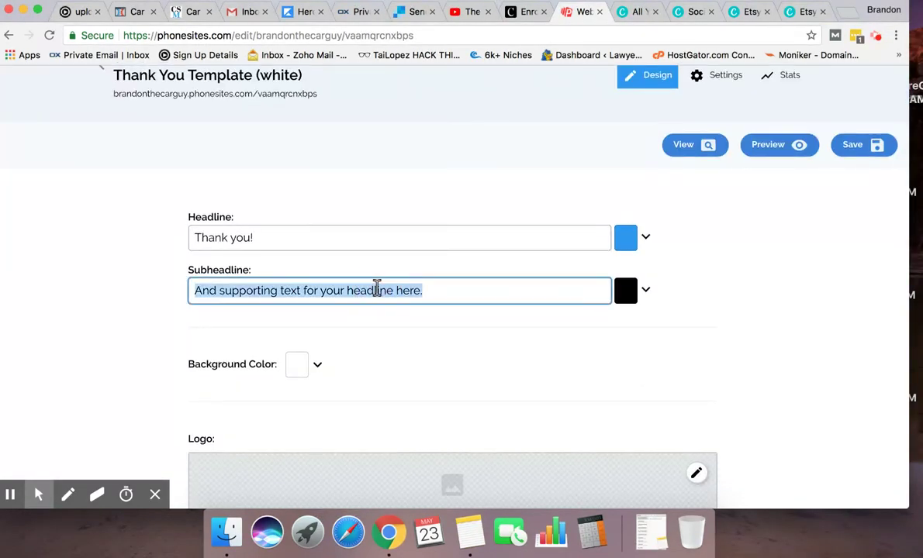
pyautogui.tripleClick(367, 239)
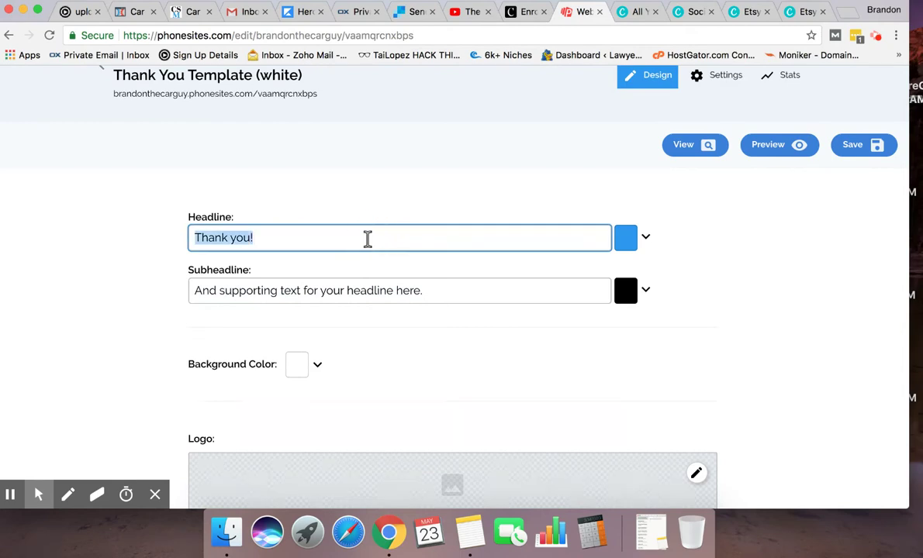
pyautogui.write('Congratulations!')
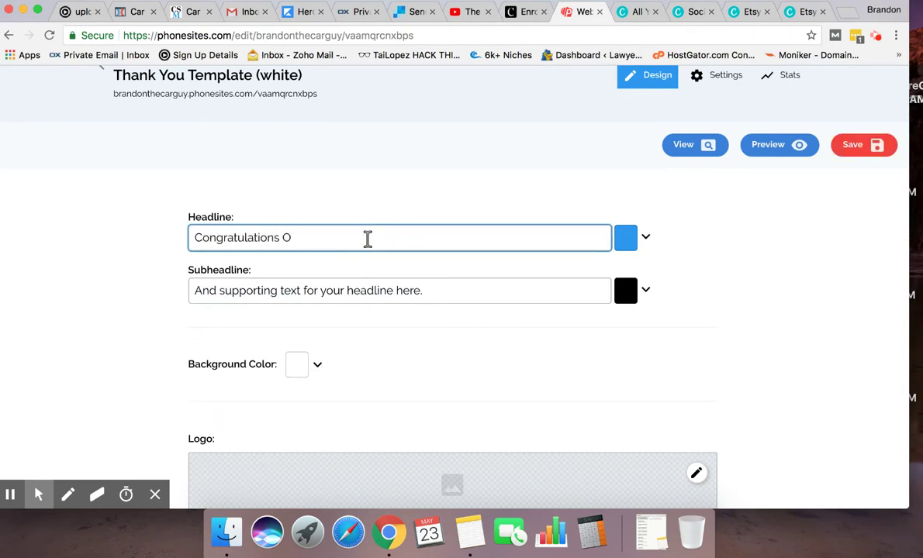
# Set the subheadline to "You Now Have An Honest Car Guy For Life... (expect my call in the next 10 minutes)"
pyautogui.tripleClick(372, 288)
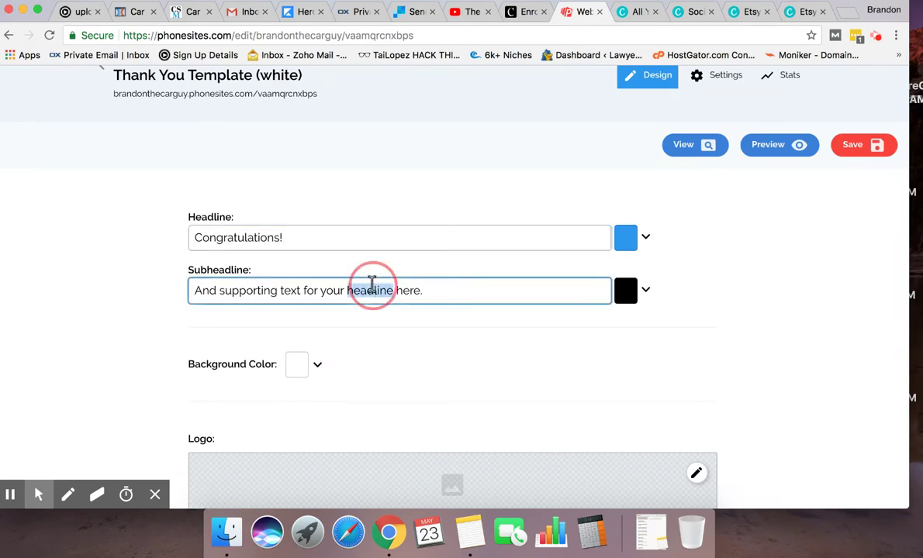
pyautogui.write('You Now Have')
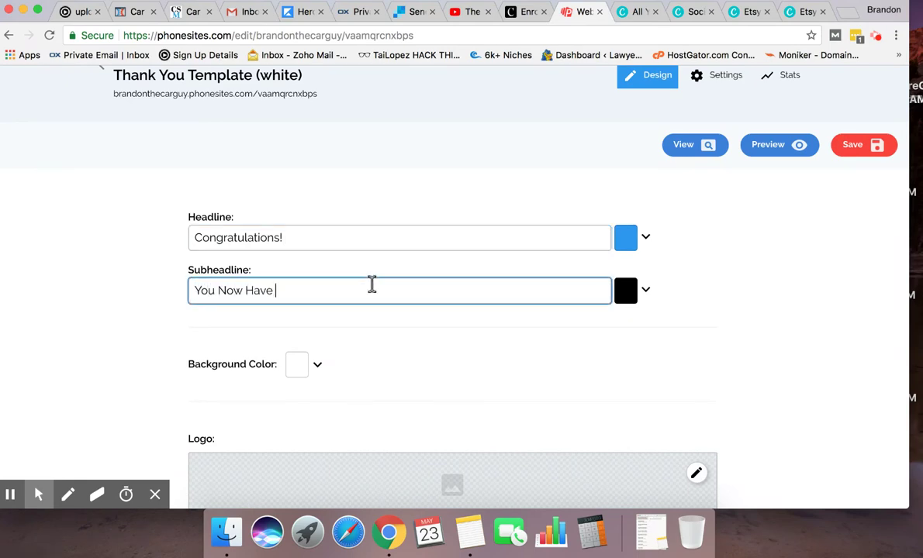
pyautogui.write(' An Honest Car Guy For Life...  (expr')
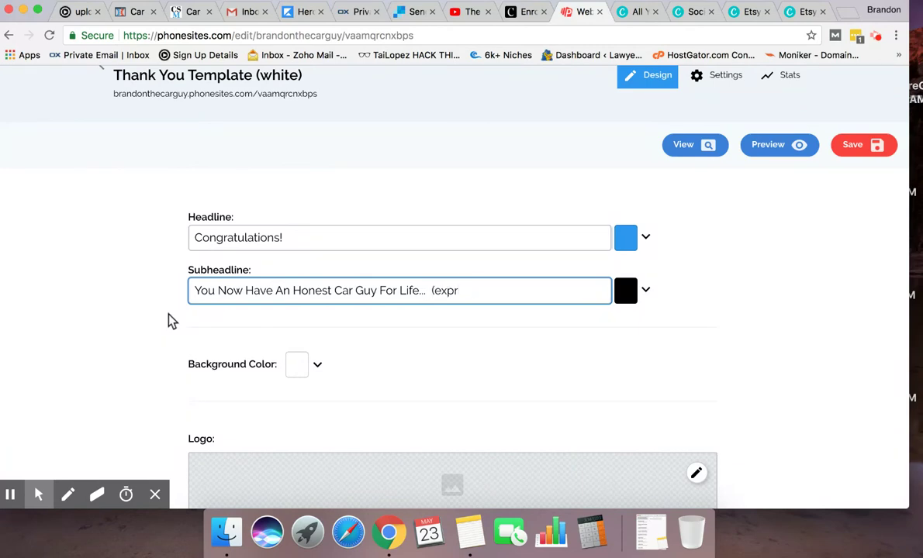
pyautogui.press('BackSpace')
pyautogui.write('ect my call in the ')
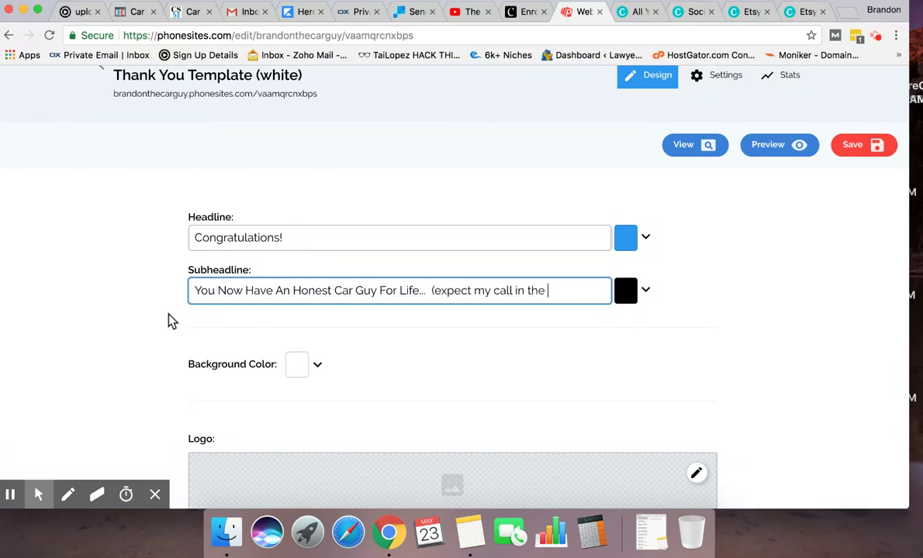
pyautogui.write('next 10 minutes')
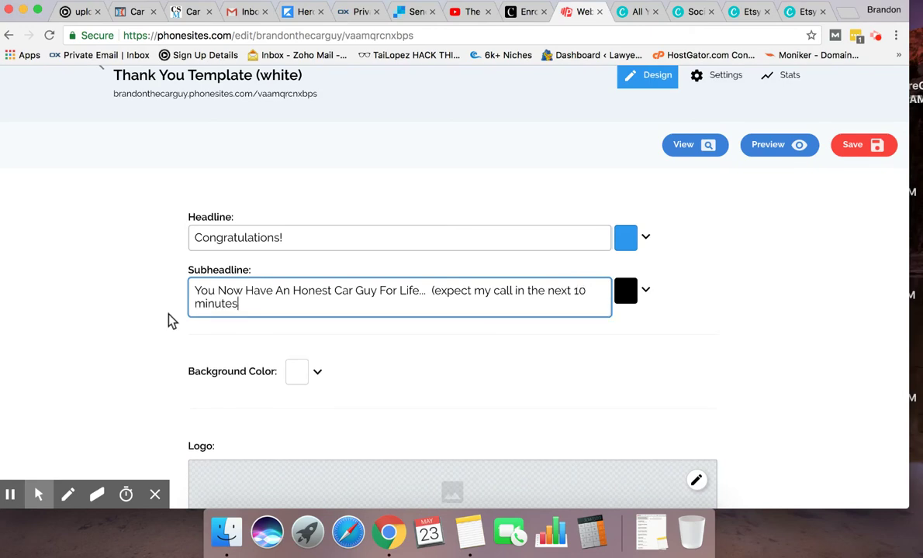
pyautogui.click(118, 320)
# Use the uploaded personal-brand banner whose file name ends in "(1).png" as the logo and set its size to Large
pyautogui.scroll(-3, 122, 323)
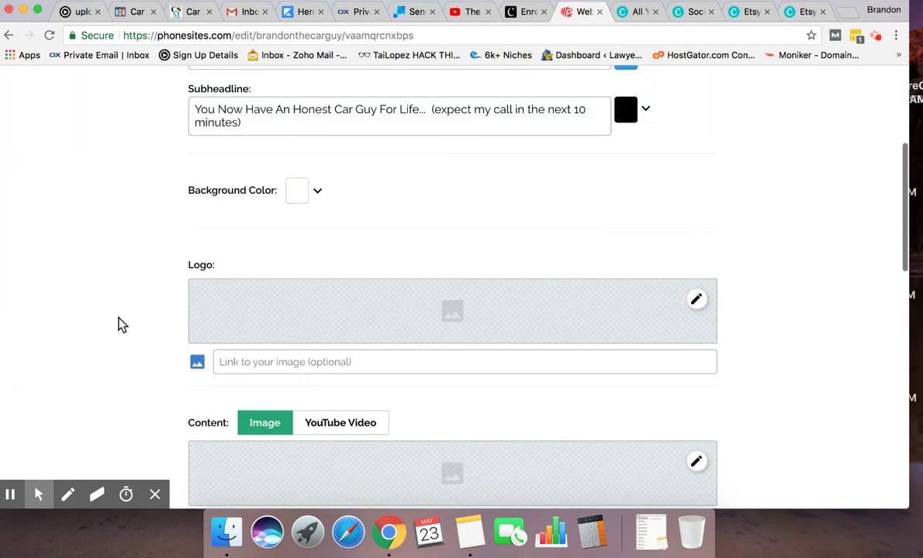
pyautogui.click(232, 314)
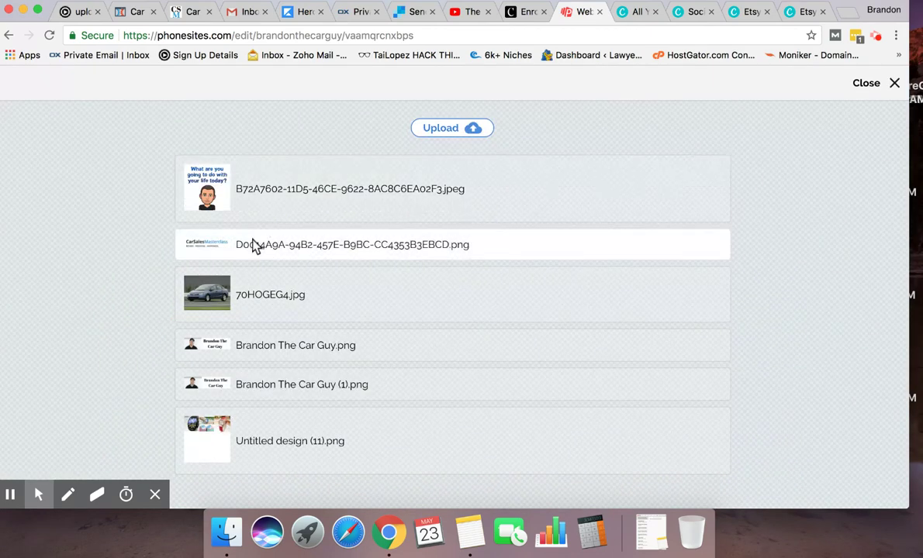
pyautogui.click(238, 402)
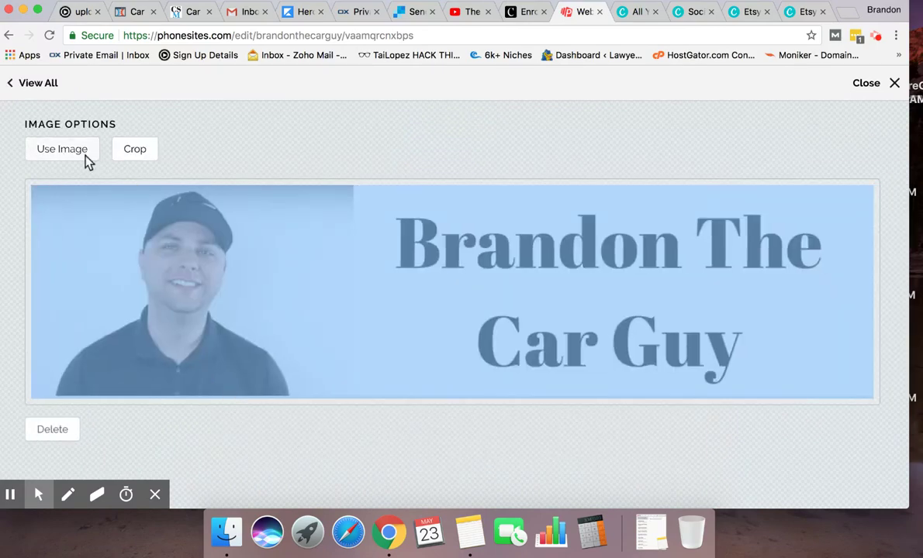
pyautogui.click(83, 157)
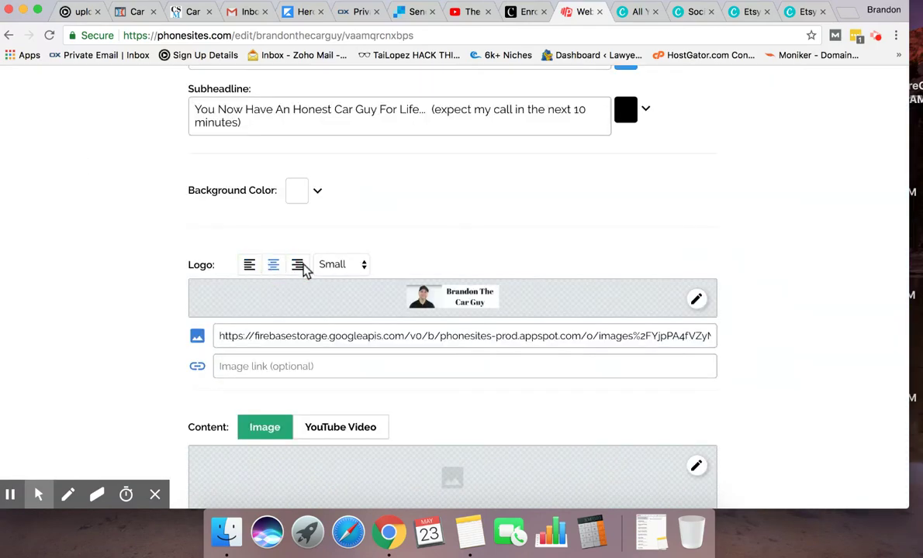
pyautogui.click(330, 265)
pyautogui.click(335, 292)
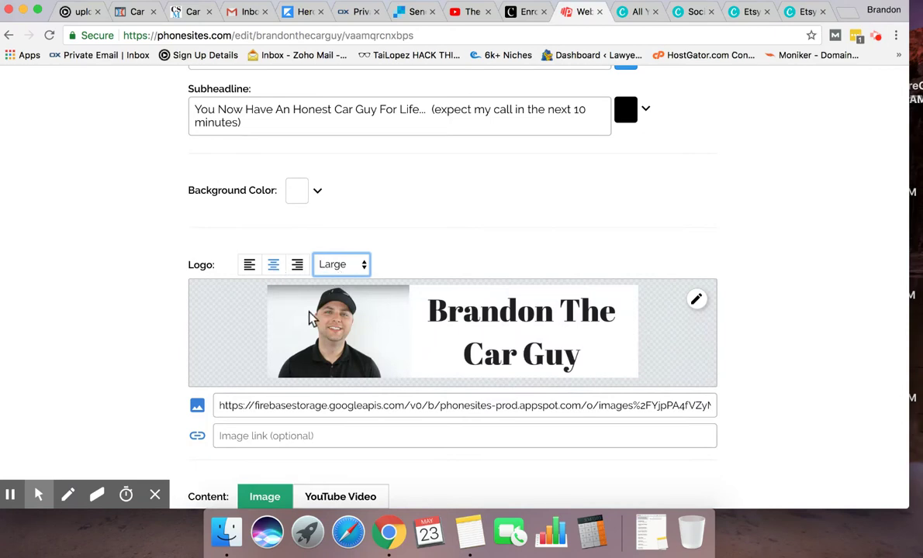
pyautogui.click(120, 306)
# Try the YouTube Video content type on the thank-you page and switch the content back to Image
pyautogui.scroll(-5, 120, 308)
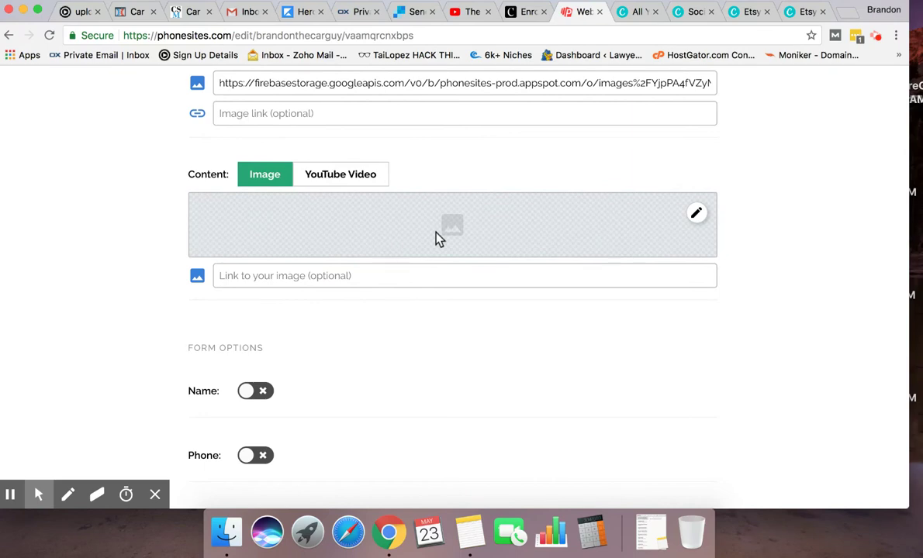
pyautogui.click(343, 180)
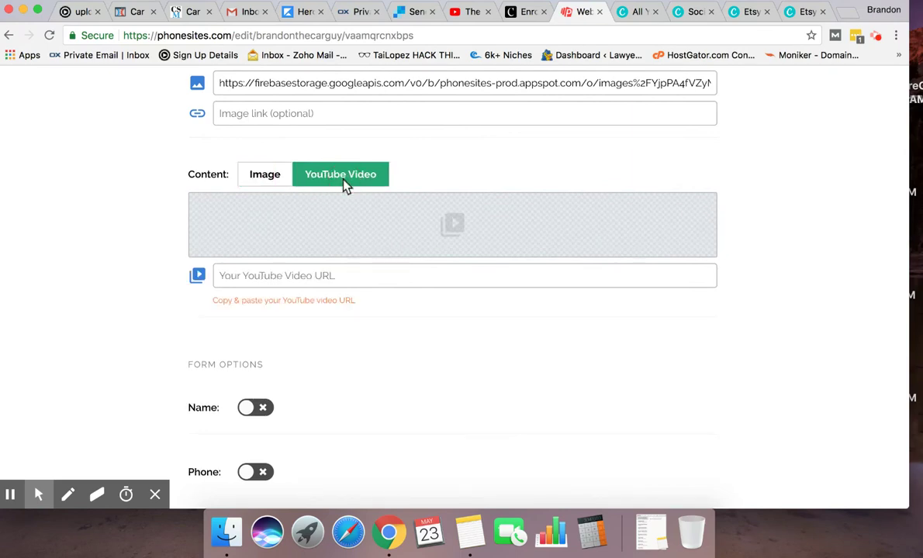
pyautogui.click(264, 176)
pyautogui.click(141, 223)
# Replace the thank-you page's disclaimer text with "Smart Move!" and save the page
pyautogui.scroll(-1, 140, 225)
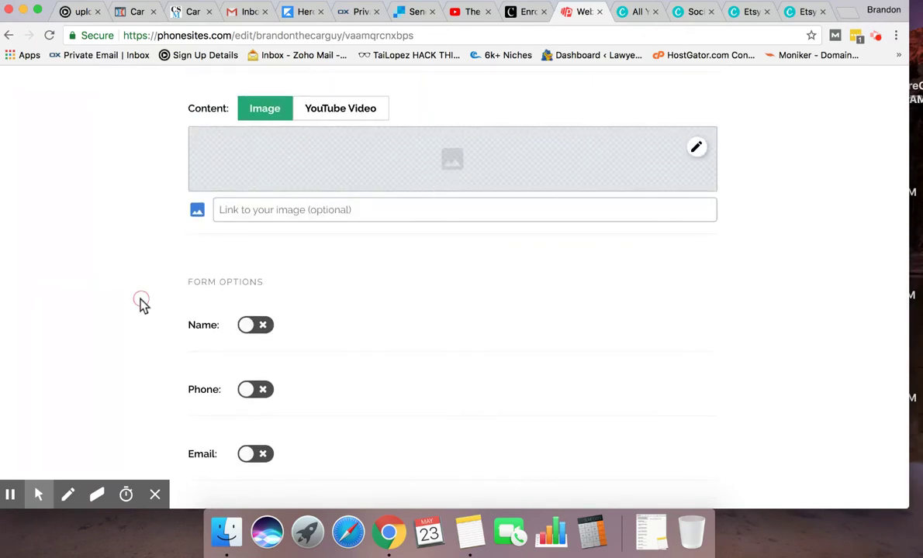
pyautogui.scroll(-5, 140, 300)
pyautogui.scroll(-3, 141, 306)
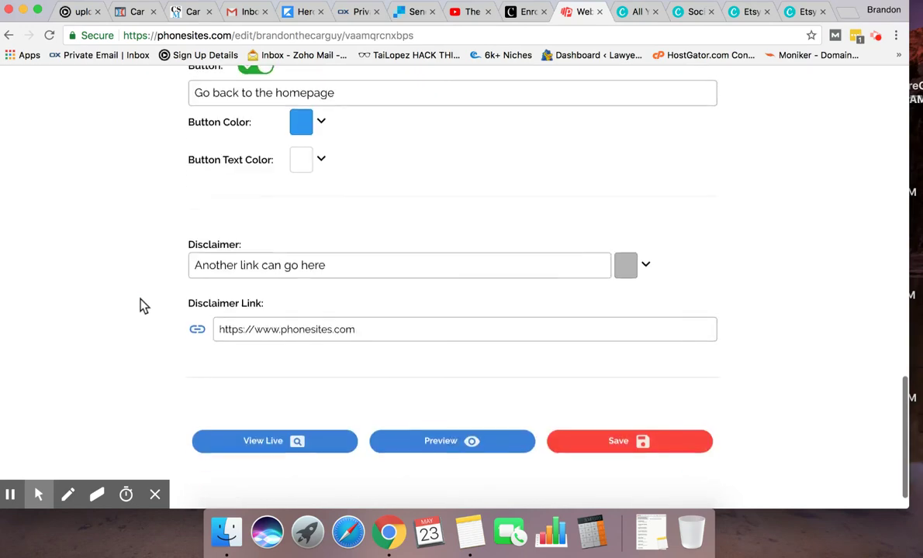
pyautogui.click(283, 264)
pyautogui.tripleClick(257, 265)
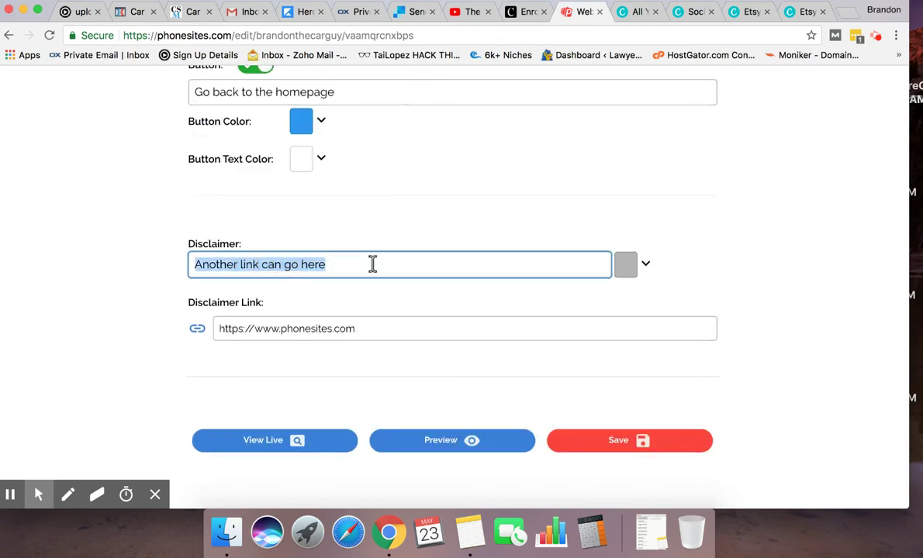
pyautogui.write('Smart Move!')
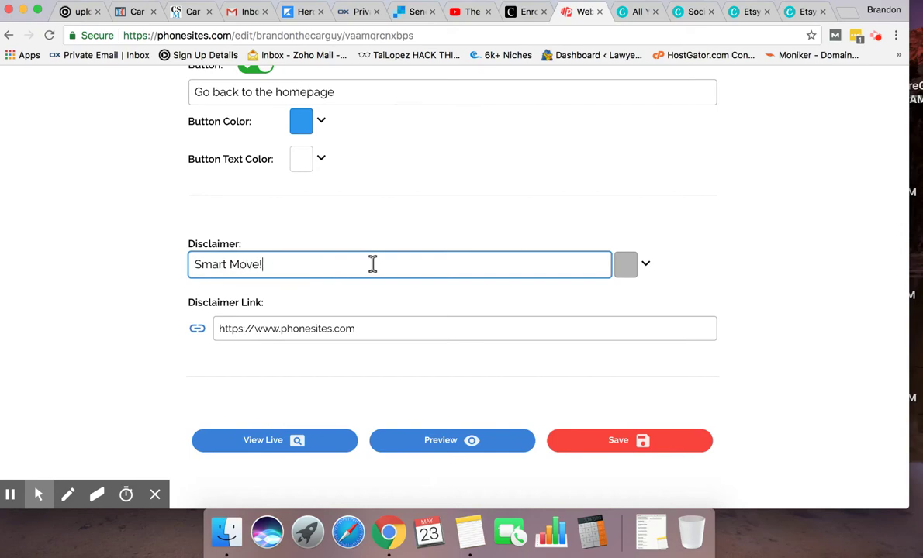
pyautogui.click(165, 269)
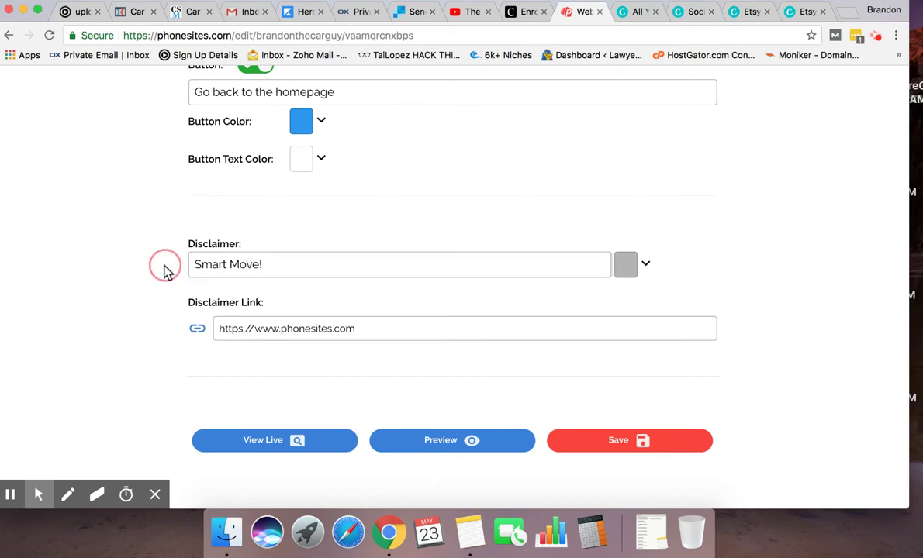
pyautogui.click(608, 440)
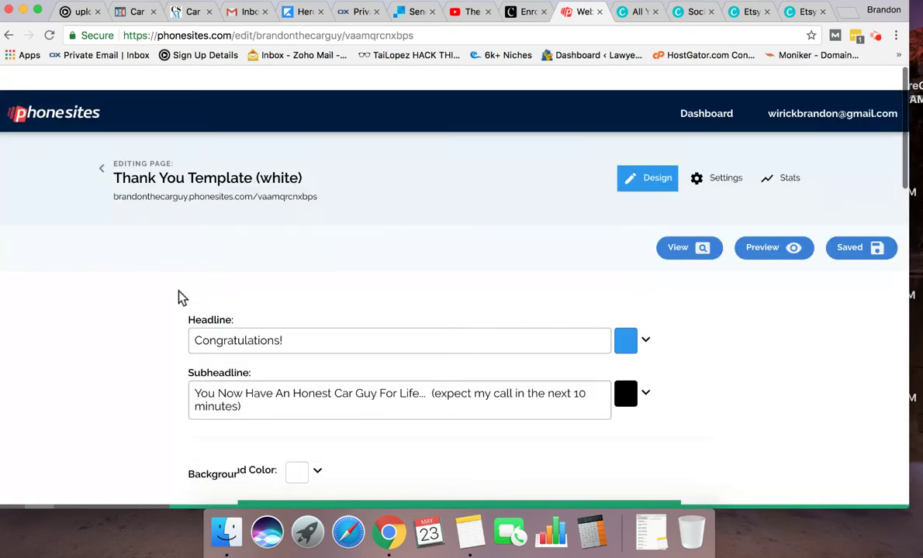
# Look over the saved thank-you page's content and return to the website's page list
pyautogui.scroll(-6, 180, 297)
pyautogui.scroll(-3, 180, 297)
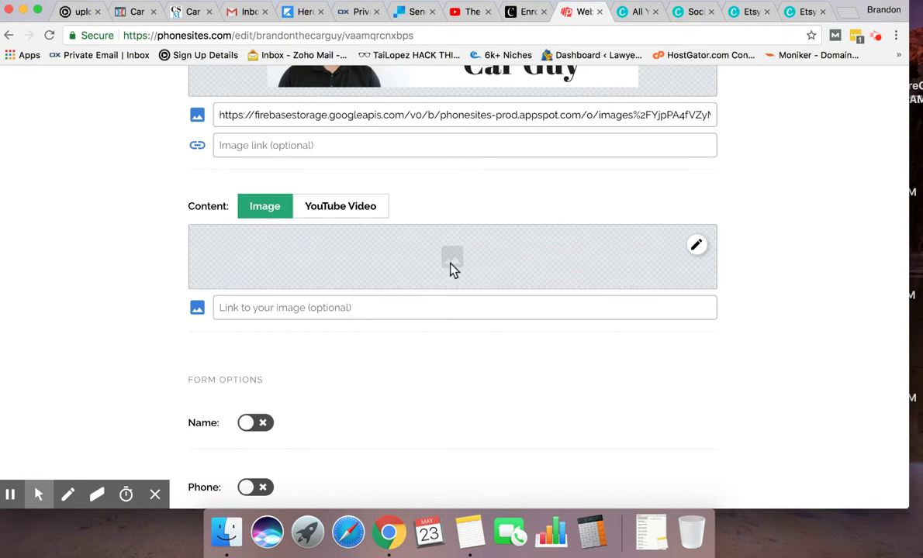
pyautogui.scroll(10, 150, 259)
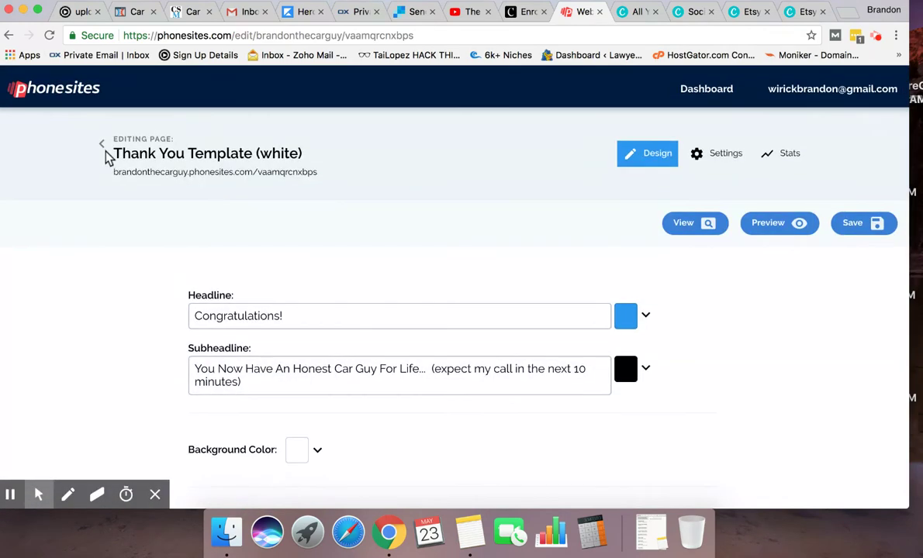
pyautogui.click(103, 147)
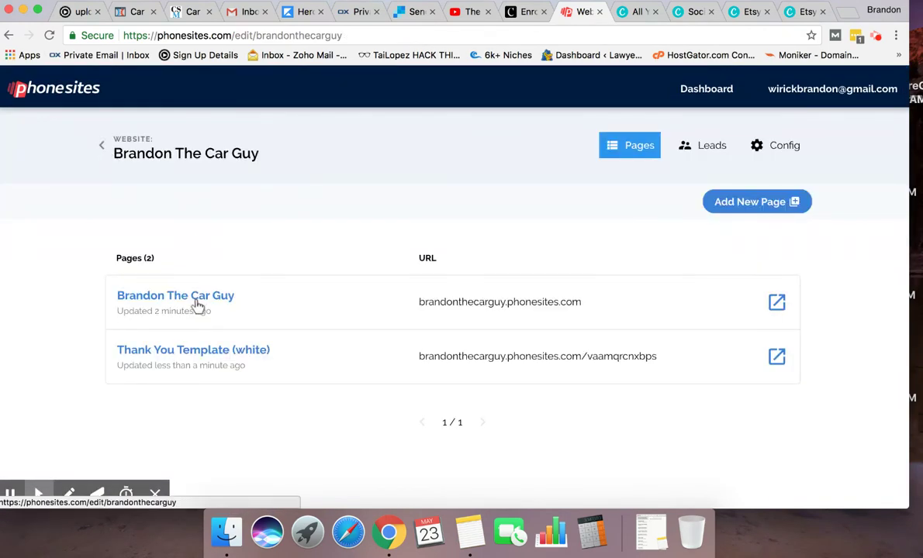
# Open the homepage, preview it from the logo down to the image content, and return to the website's page list
pyautogui.click(197, 302)
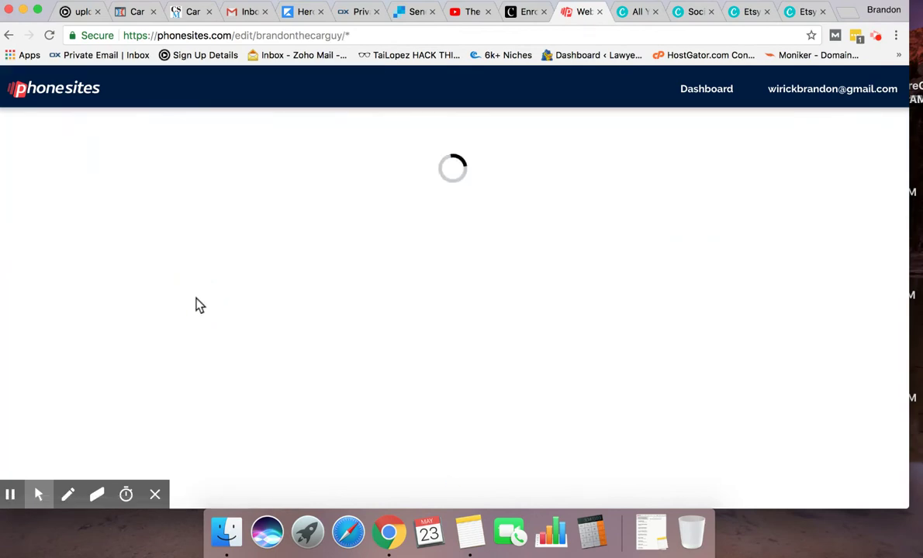
pyautogui.scroll(-2, 321, 307)
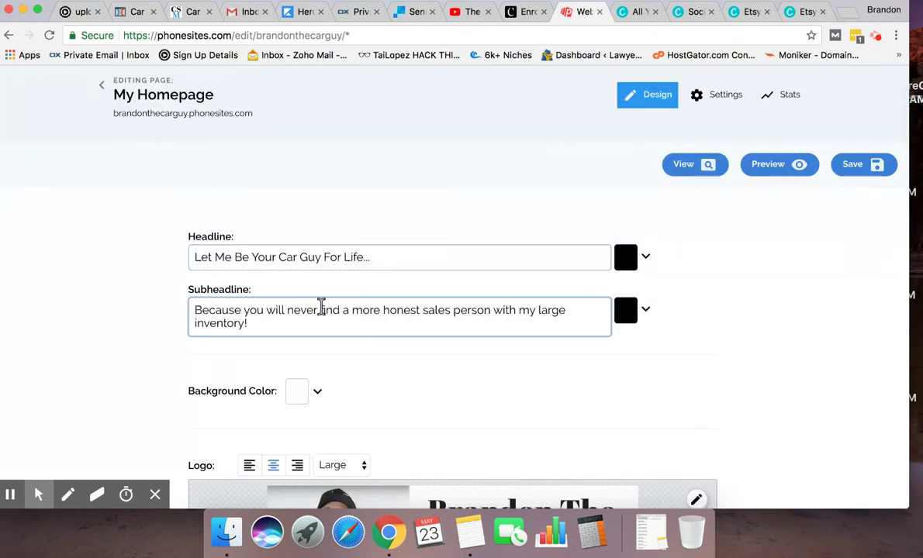
pyautogui.scroll(-2, 122, 329)
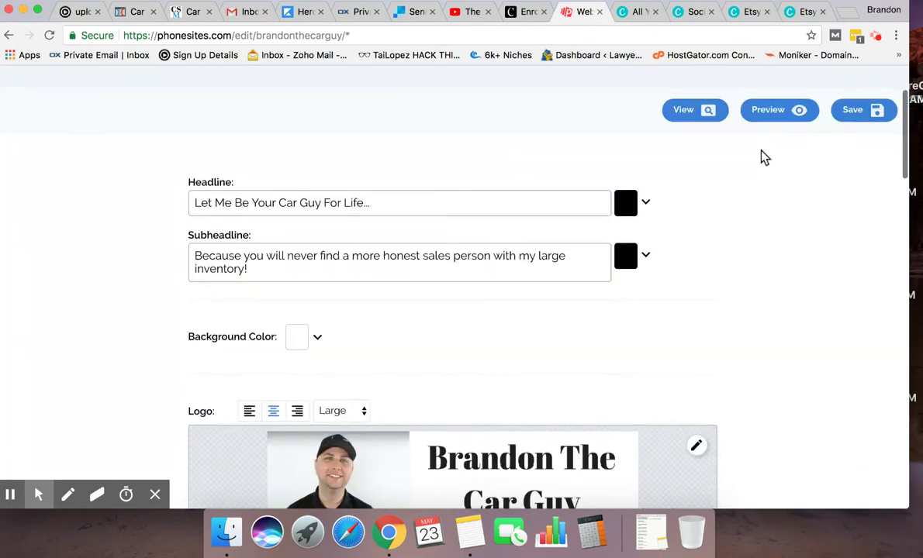
pyautogui.click(775, 115)
pyautogui.scroll(-2, 519, 295)
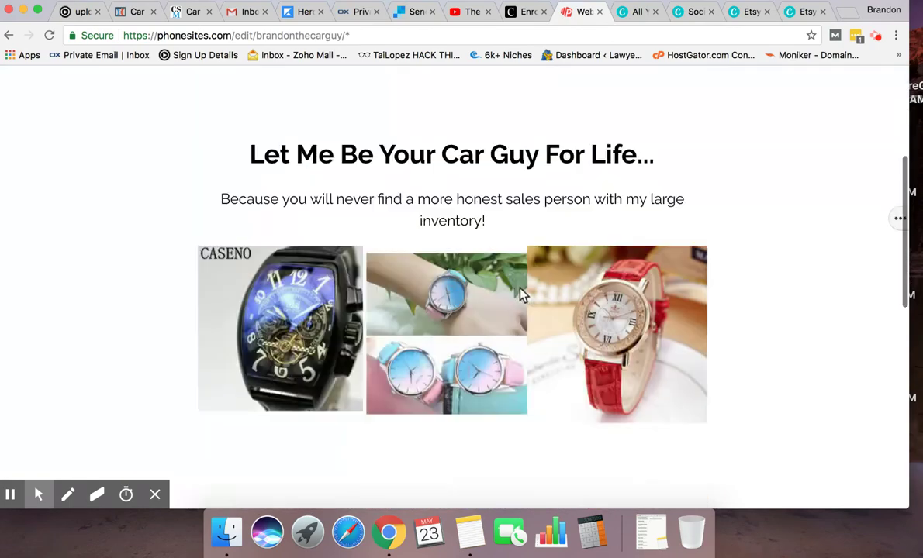
pyautogui.scroll(4, 519, 295)
pyautogui.scroll(-4, 522, 294)
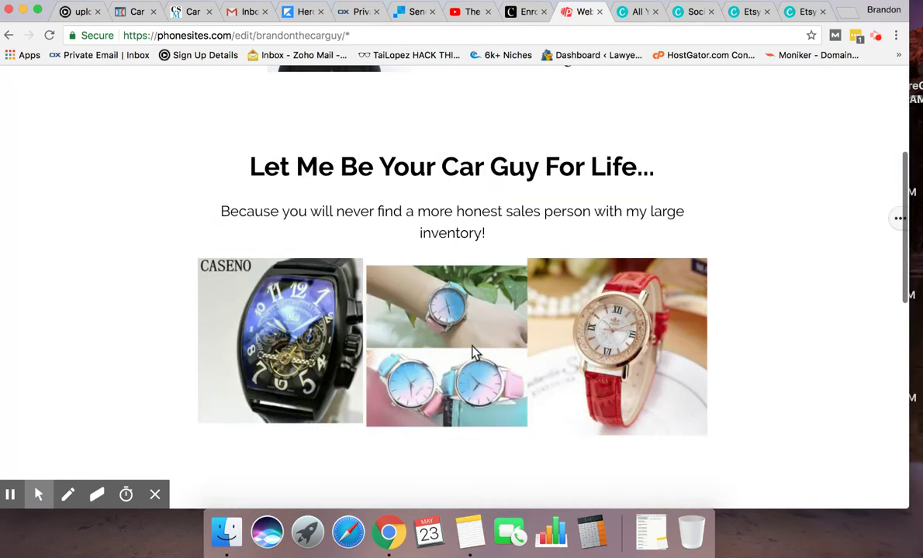
pyautogui.scroll(4, 438, 370)
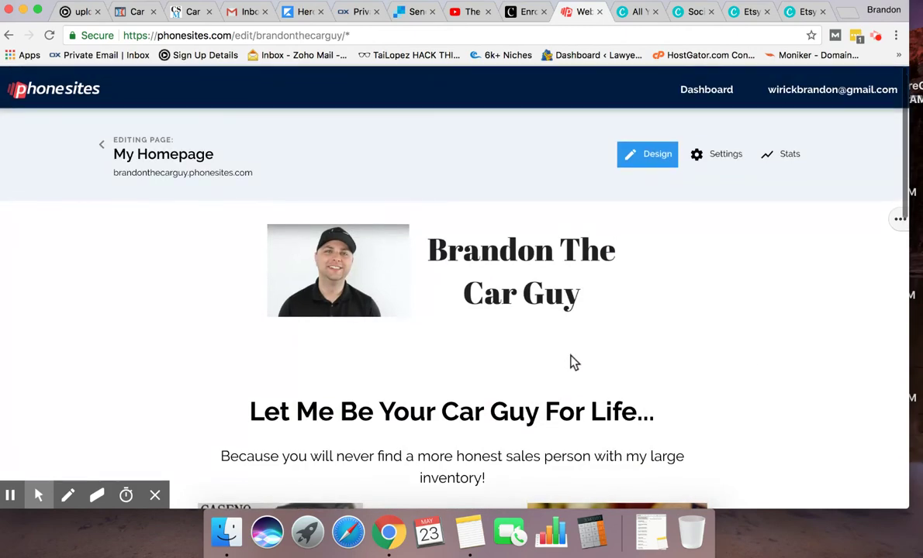
pyautogui.scroll(-6, 572, 363)
pyautogui.scroll(6, 720, 343)
pyautogui.click(102, 144)
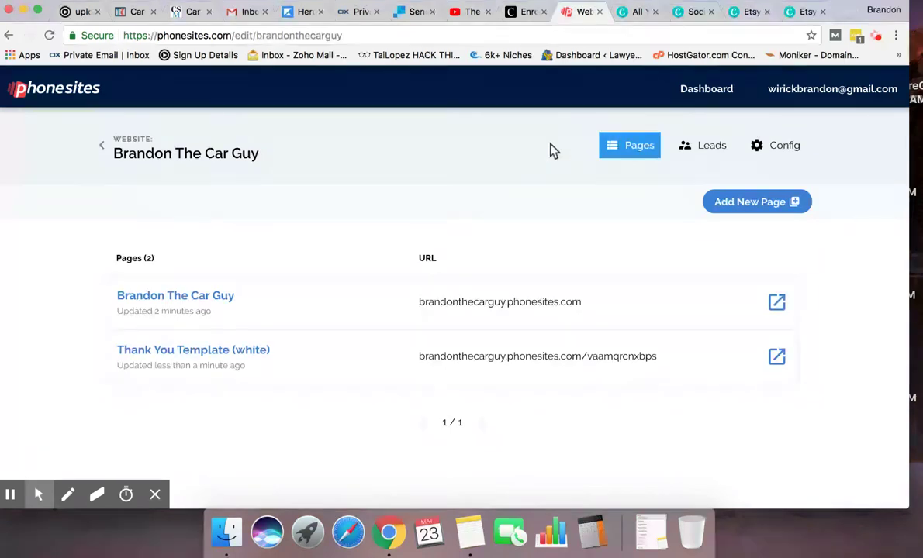
# Open youtube.com in a new browser tab, open the 2018 Toyota 4Runner TRD Pro video, and copy its URL
pyautogui.click(850, 14)
pyautogui.write('youtube.com')
pyautogui.press('Return')
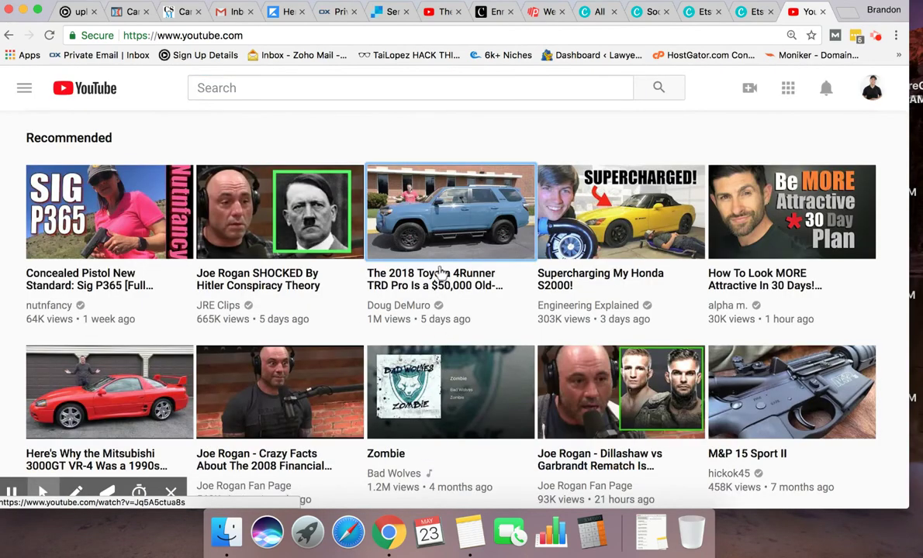
pyautogui.click(410, 234)
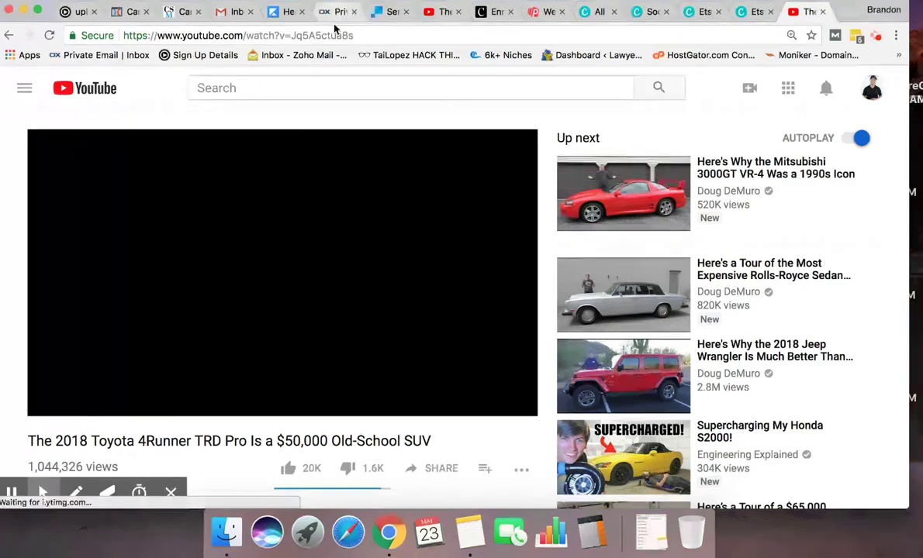
pyautogui.click(335, 31)
pyautogui.press('super+c')
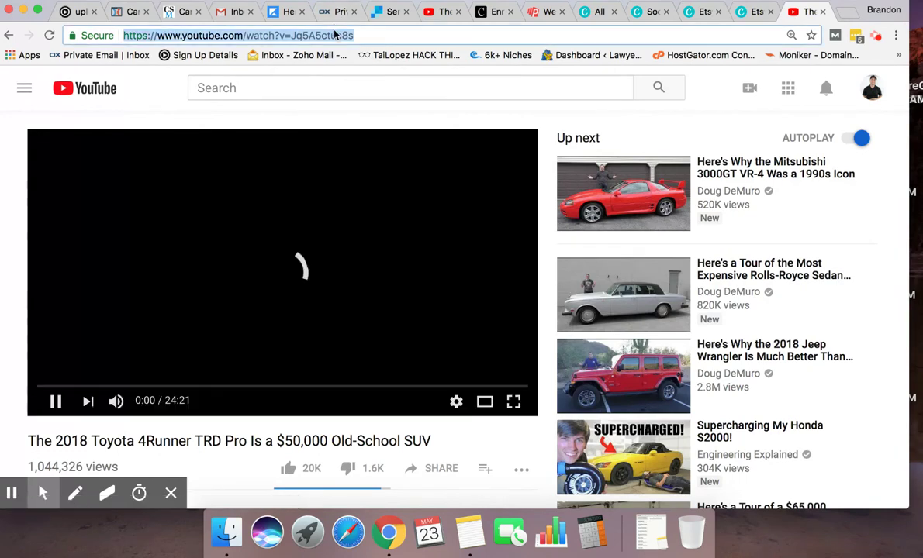
# Close the YouTube tab and the two Canva Etsy design tabs, and switch back to Phonesites
pyautogui.click(823, 13)
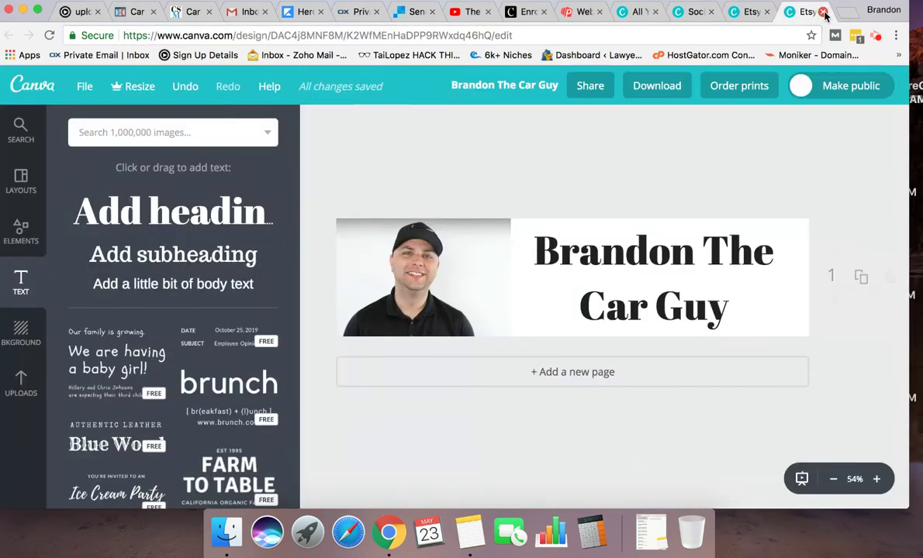
pyautogui.click(823, 13)
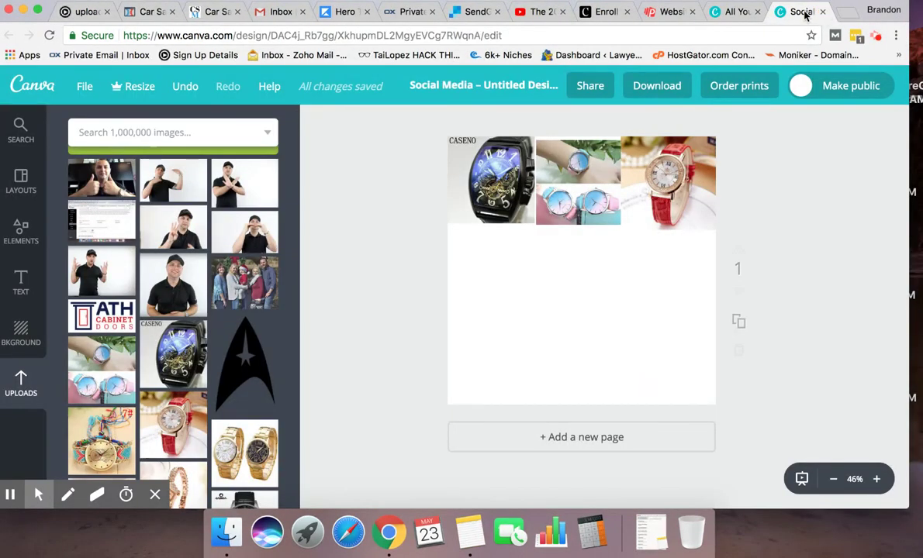
pyautogui.click(660, 13)
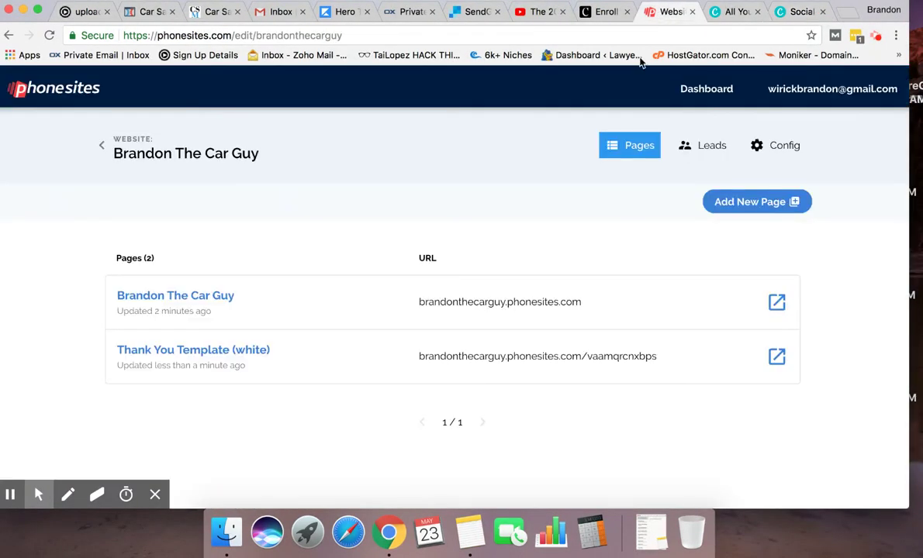
pyautogui.click(174, 297)
pyautogui.scroll(-10, 479, 312)
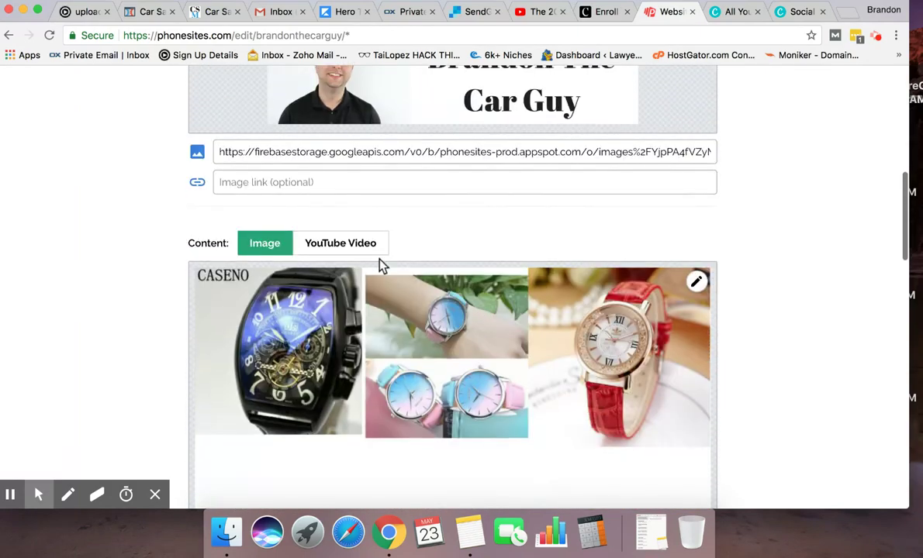
pyautogui.click(365, 246)
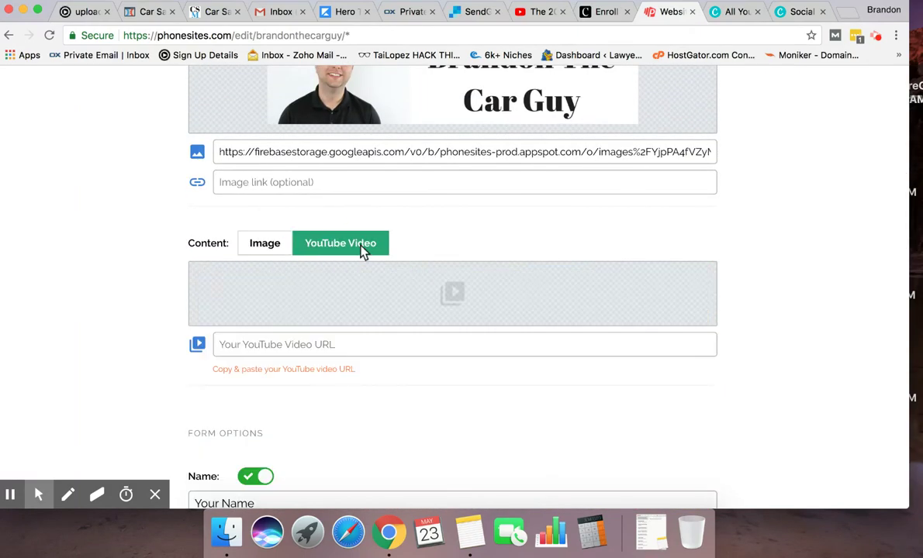
pyautogui.click(363, 336)
pyautogui.press('super+v')
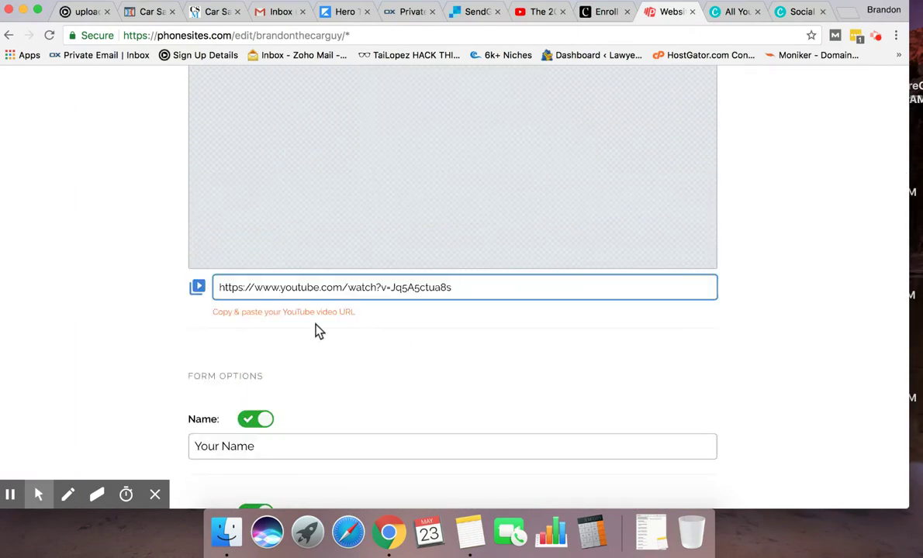
pyautogui.scroll(3, 112, 307)
pyautogui.scroll(2, 694, 303)
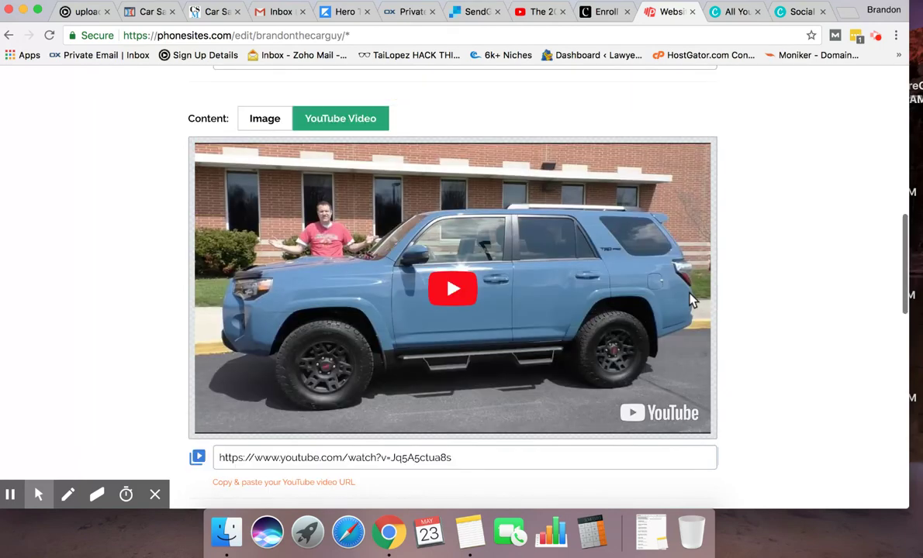
pyautogui.scroll(-2, 764, 316)
pyautogui.scroll(15, 764, 316)
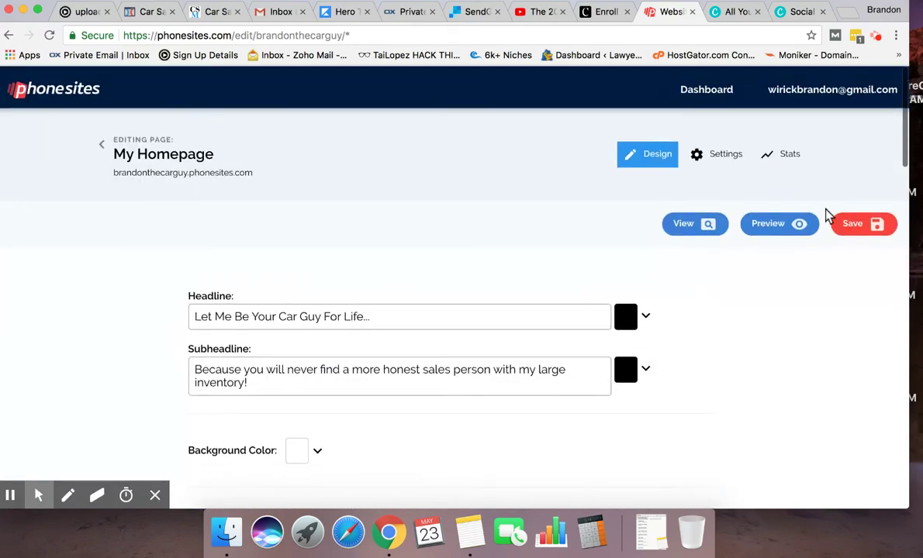
pyautogui.click(849, 228)
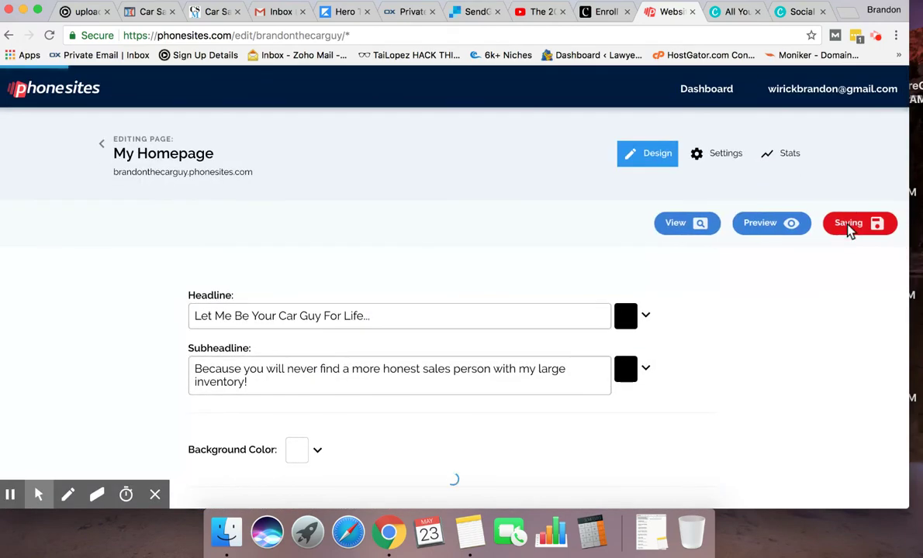
# Preview the homepage with its embedded video and check the disclaimer field in the page editor
pyautogui.click(773, 231)
pyautogui.scroll(-5, 241, 308)
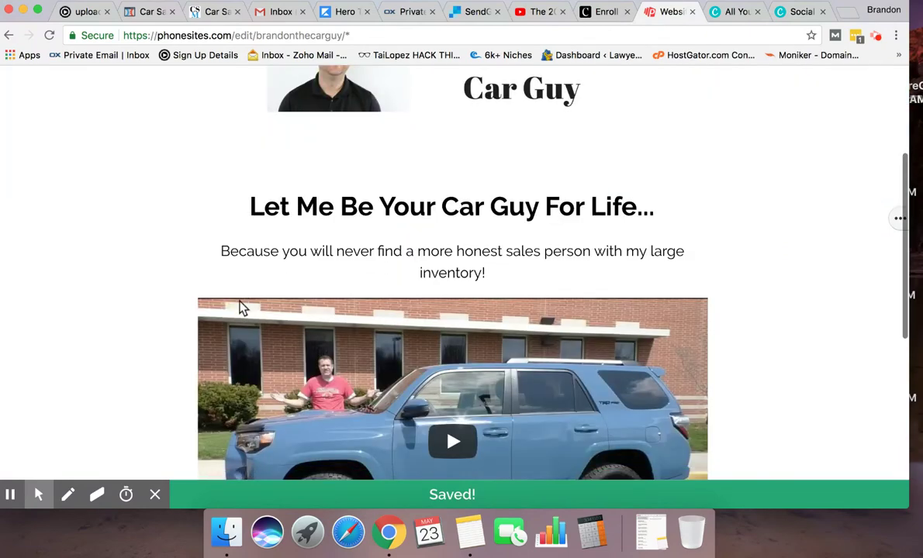
pyautogui.scroll(-3, 241, 308)
pyautogui.scroll(-1, 148, 320)
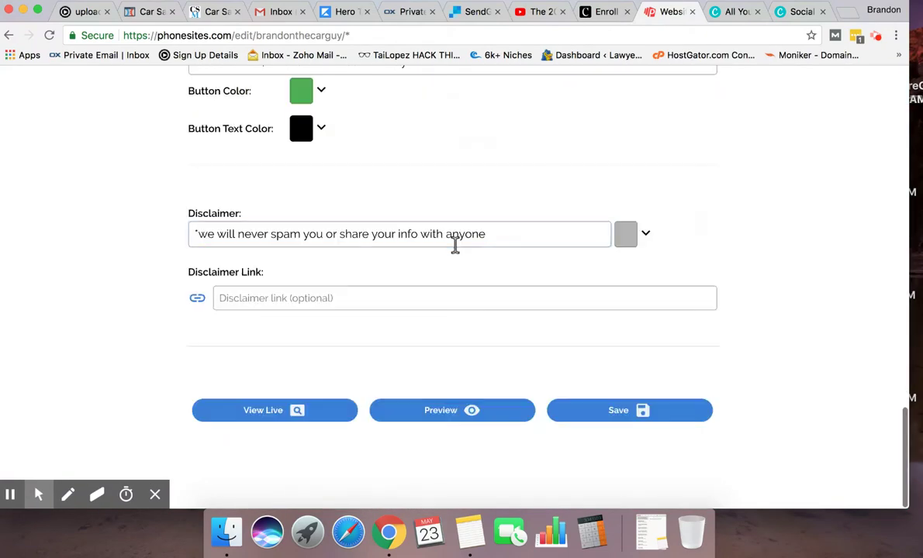
pyautogui.click(455, 244)
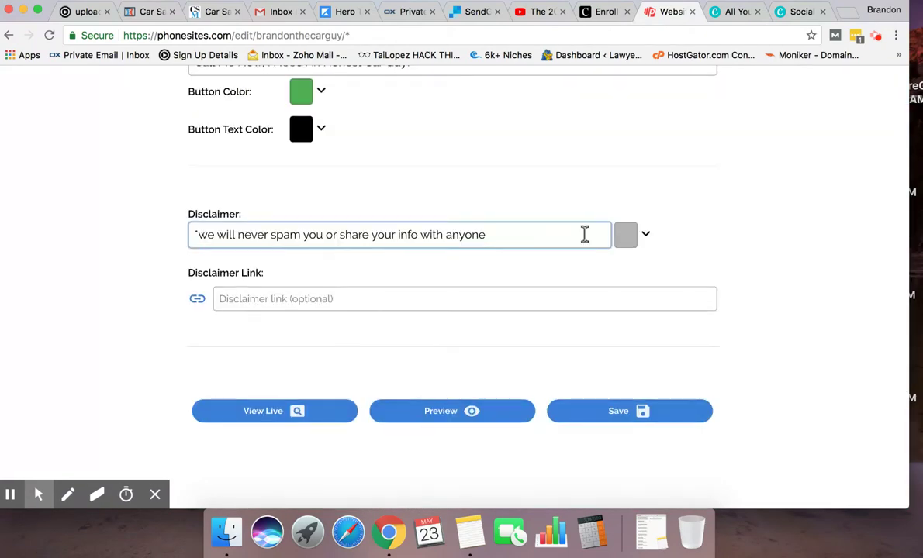
pyautogui.scroll(15, 585, 234)
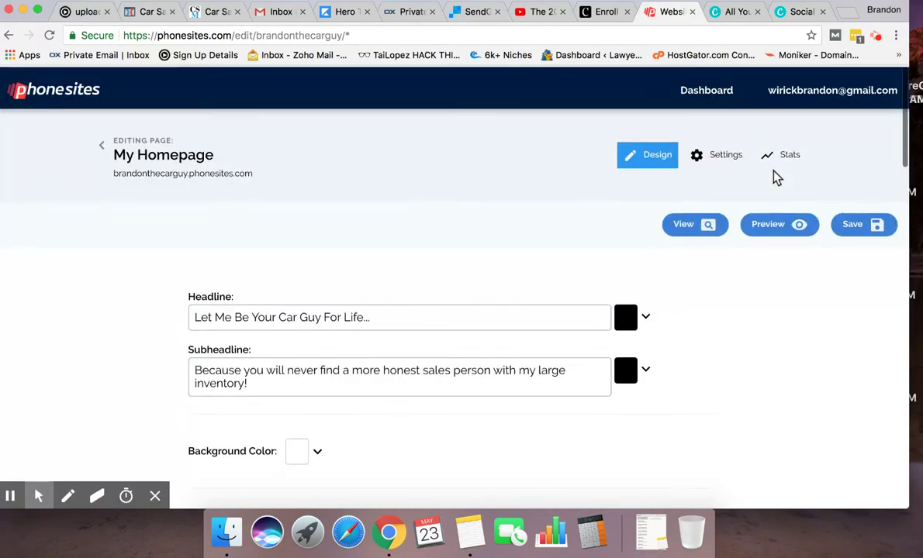
# Preview the homepage again and examine the logo, headline, subheadline, embedded video and lead form
pyautogui.click(775, 227)
pyautogui.scroll(-1, 27, 324)
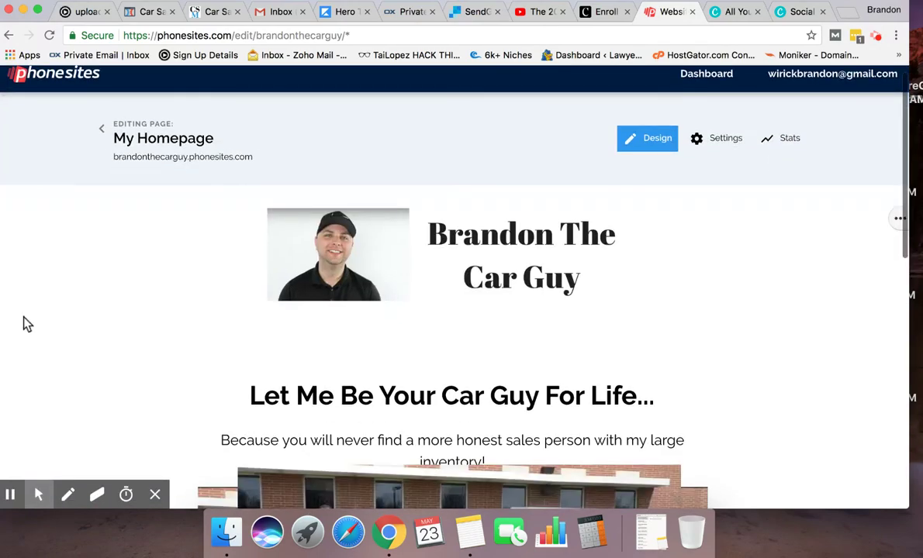
pyautogui.scroll(-10, 26, 324)
pyautogui.scroll(2, 133, 317)
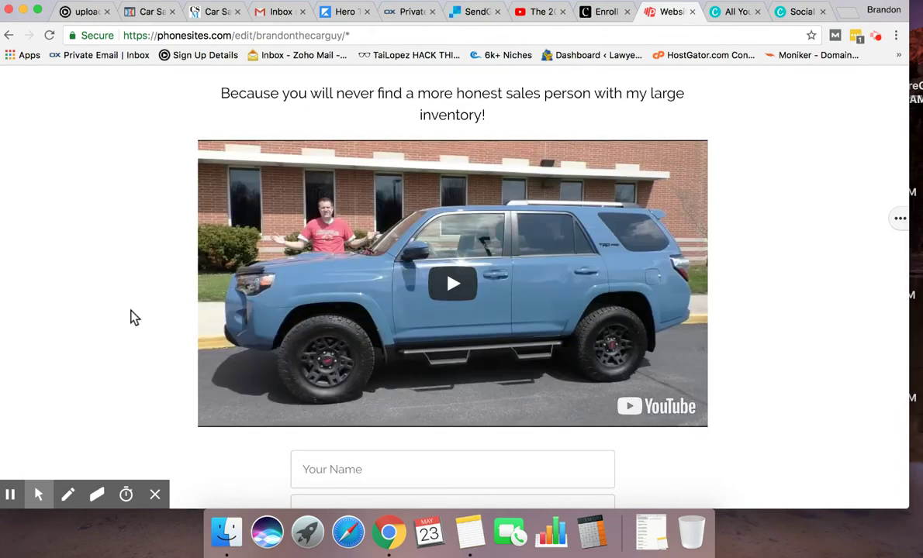
pyautogui.scroll(5, 133, 316)
pyautogui.scroll(-4, 133, 316)
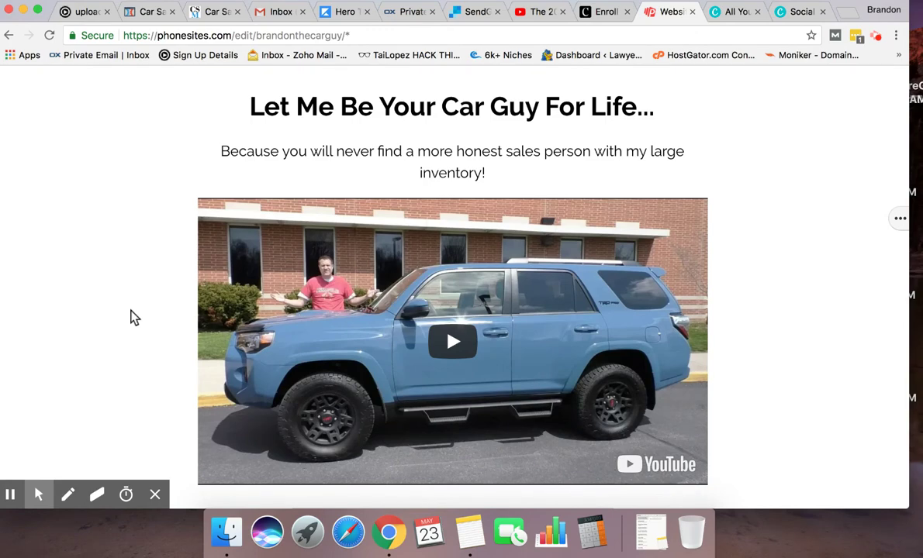
pyautogui.scroll(-3, 132, 317)
pyautogui.scroll(2, 131, 318)
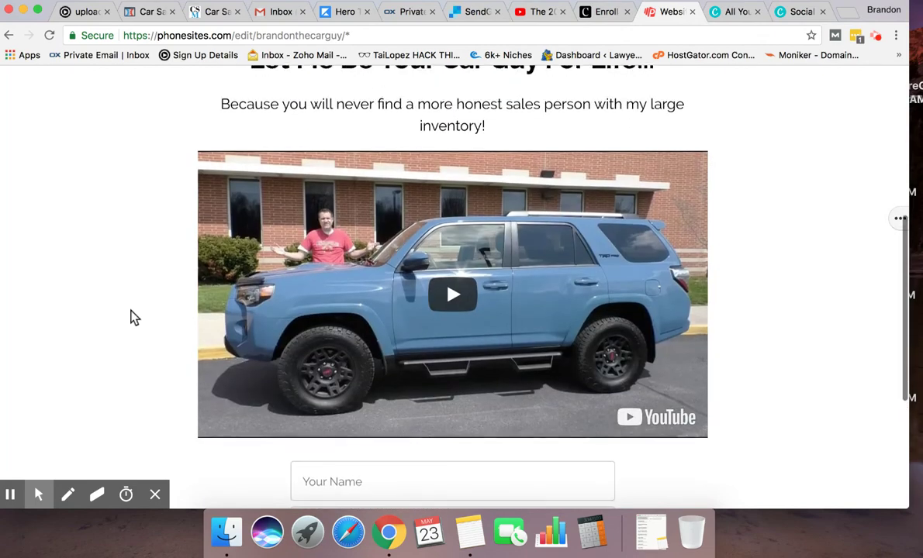
pyautogui.scroll(1, 132, 318)
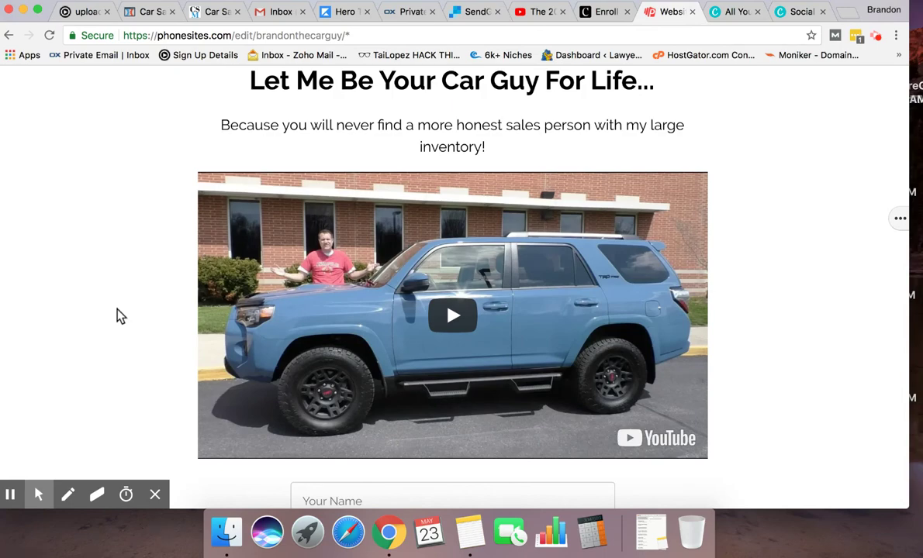
pyautogui.scroll(2, 120, 316)
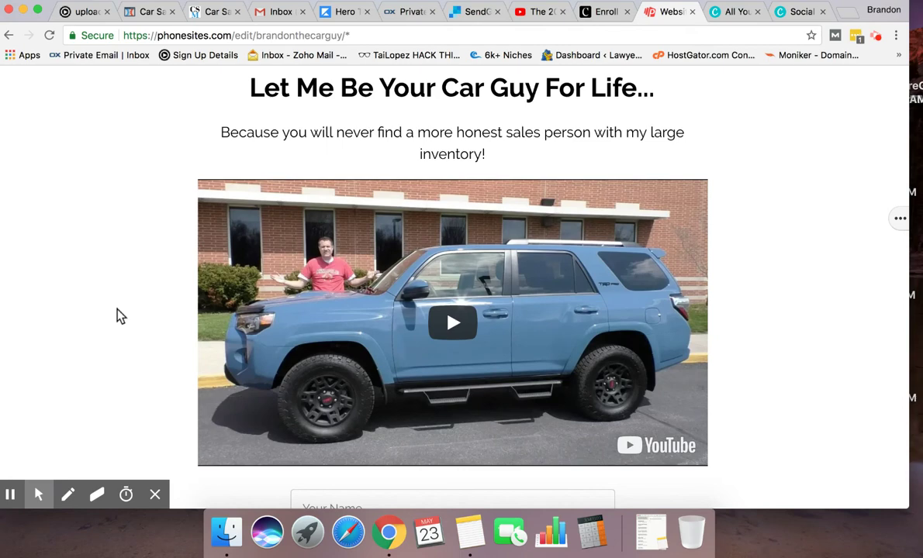
pyautogui.scroll(2, 120, 315)
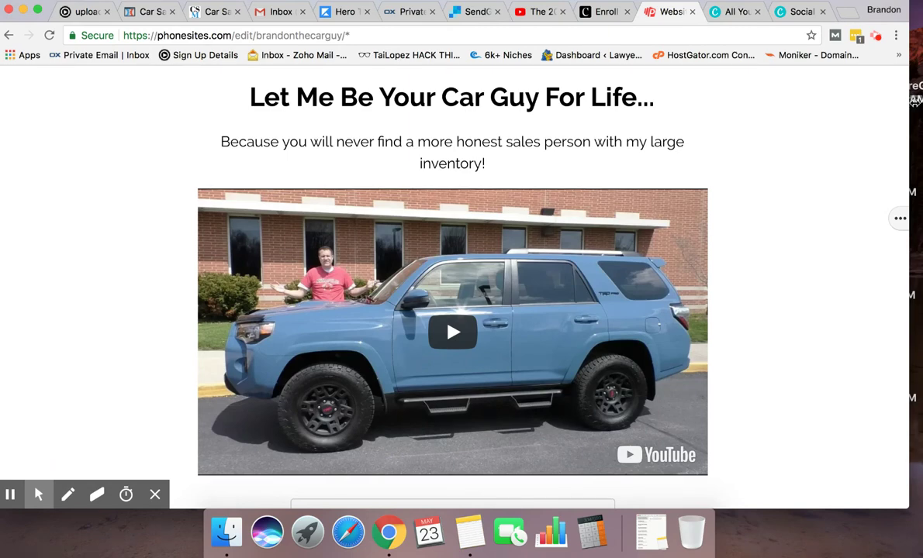
# Widen the browser window to the screen's edge and review the homepage preview from header to lead form
pyautogui.moveTo(909, 101); pyautogui.dragTo(922, 101)
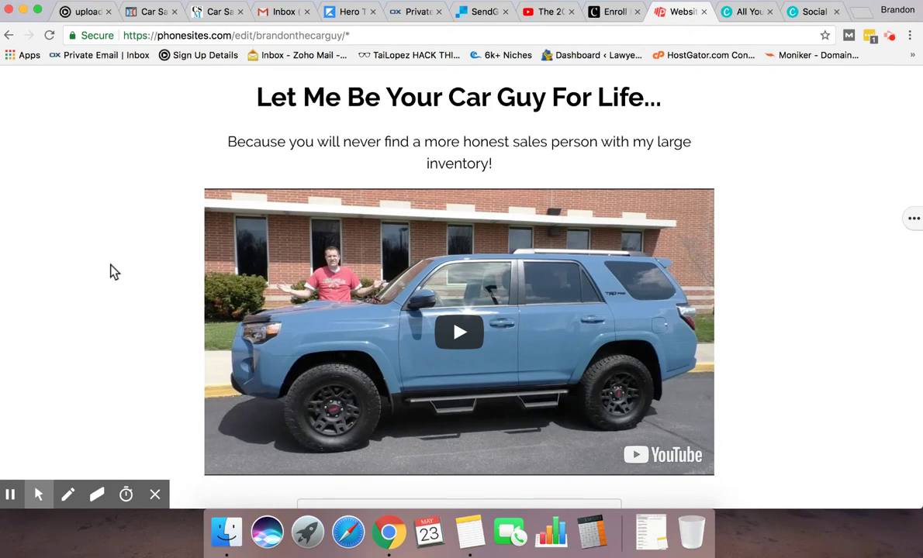
pyautogui.scroll(-1, 111, 268)
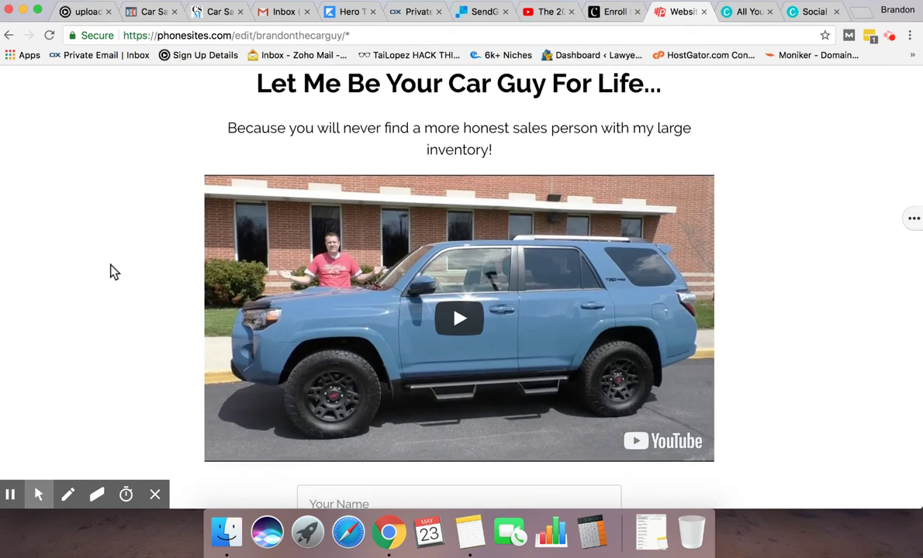
pyautogui.scroll(-3, 111, 271)
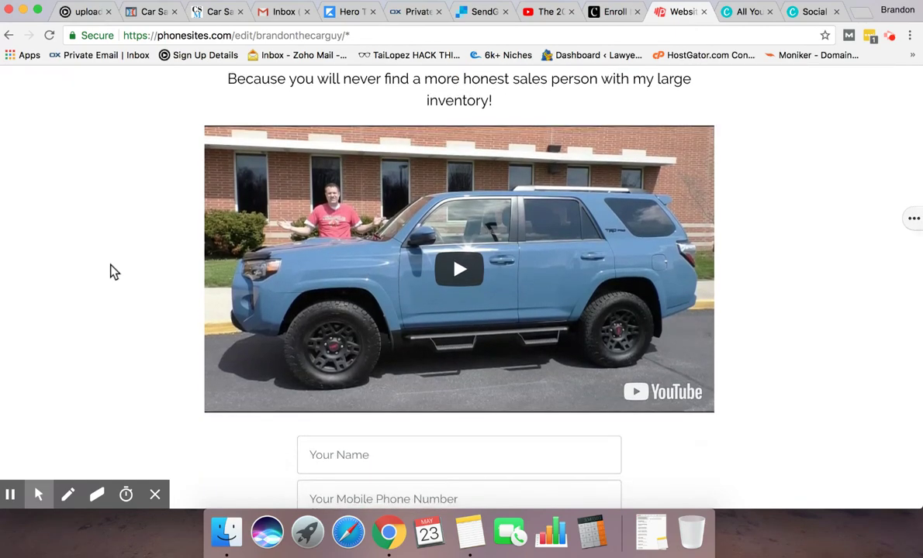
pyautogui.scroll(-6, 111, 271)
pyautogui.scroll(-5, 111, 272)
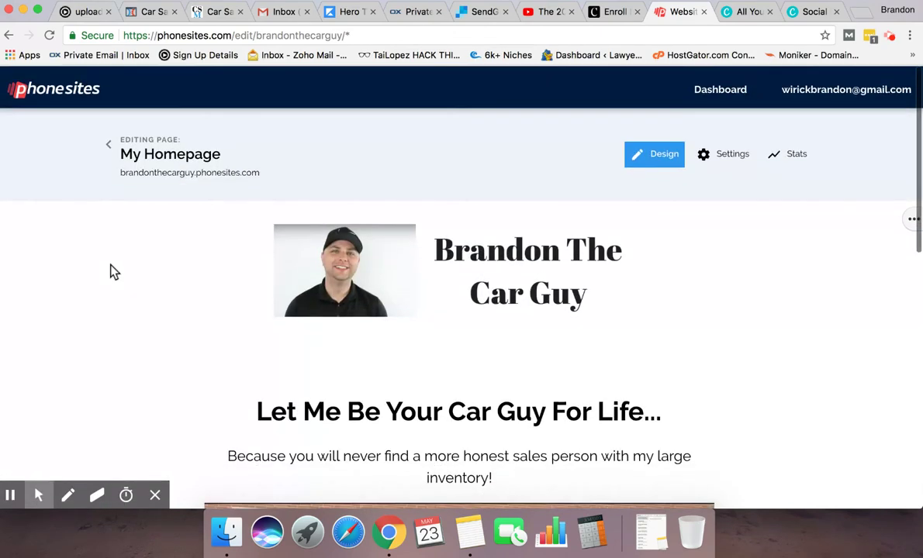
pyautogui.scroll(-4, 110, 272)
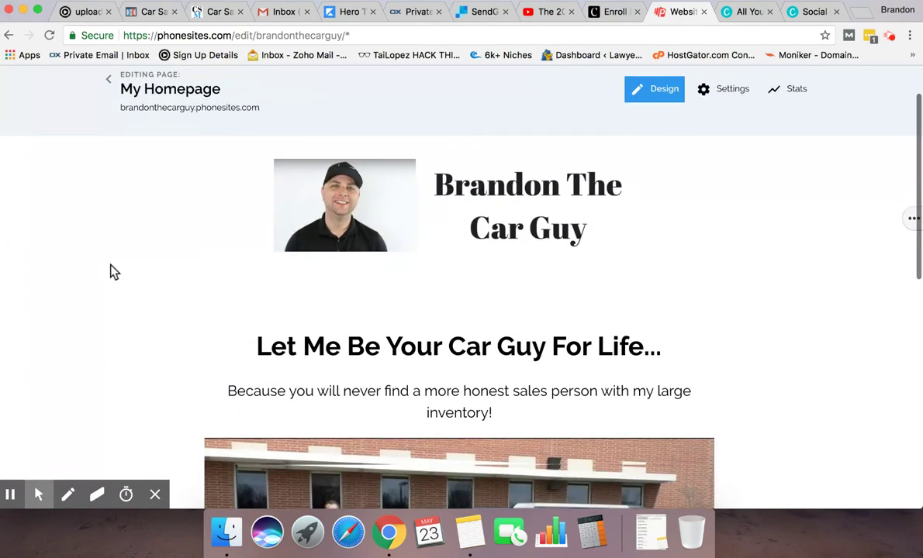
# Leave the personal-brand site's homepage, open the HondaForSale site's homepage from the dashboard and preview it
pyautogui.scroll(4, 111, 272)
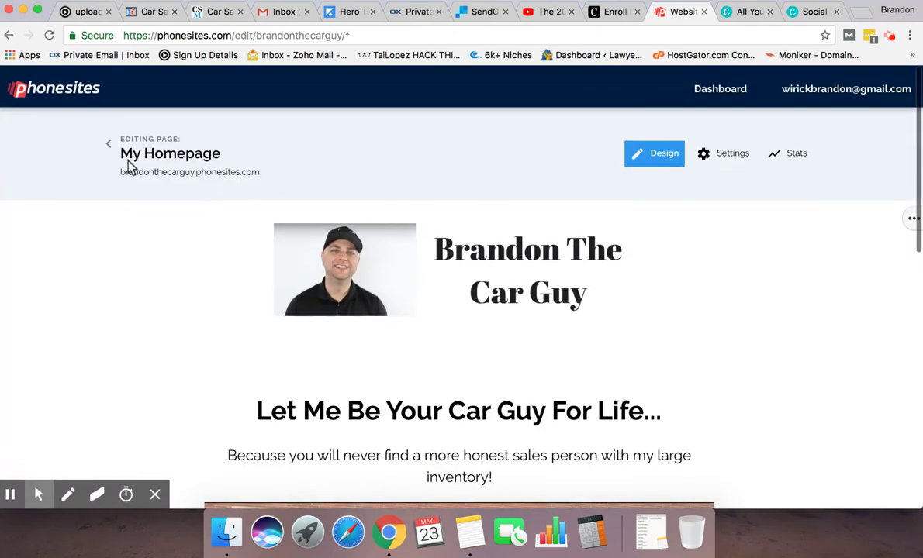
pyautogui.click(106, 146)
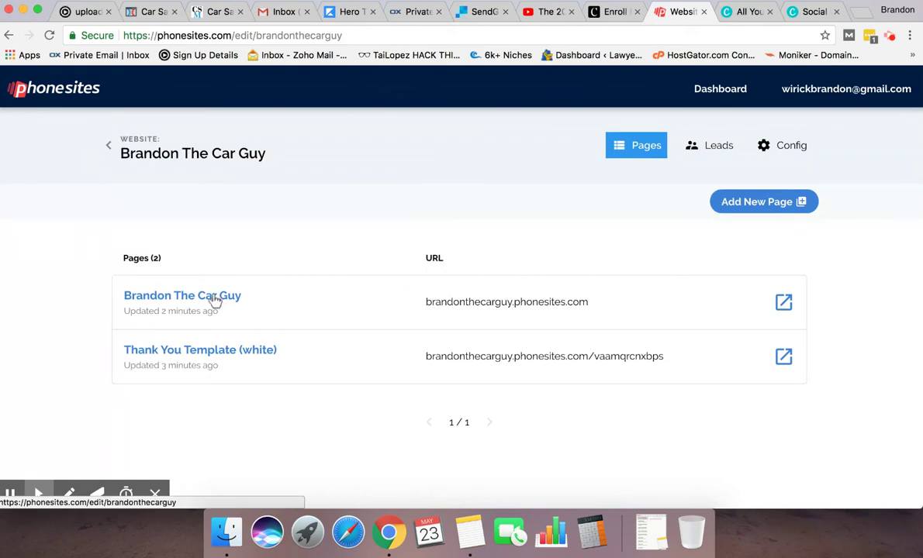
pyautogui.click(216, 298)
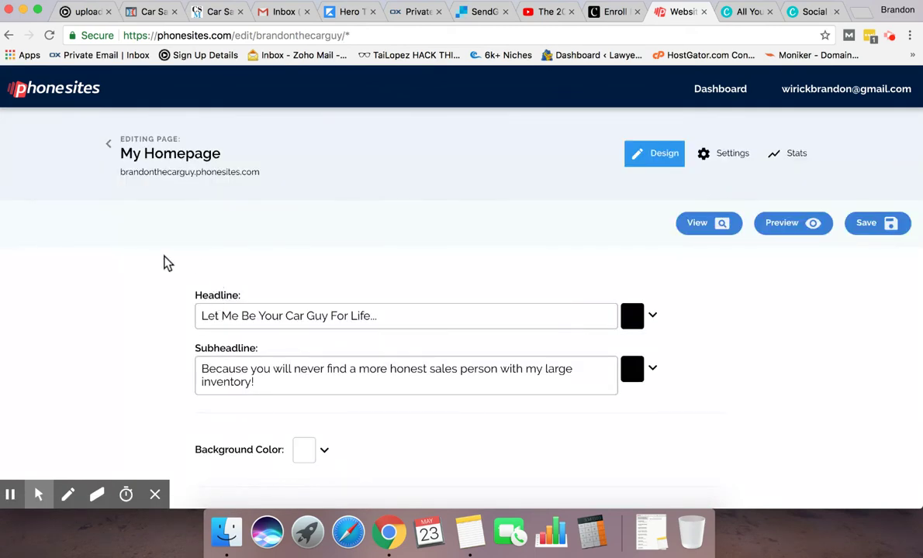
pyautogui.click(108, 145)
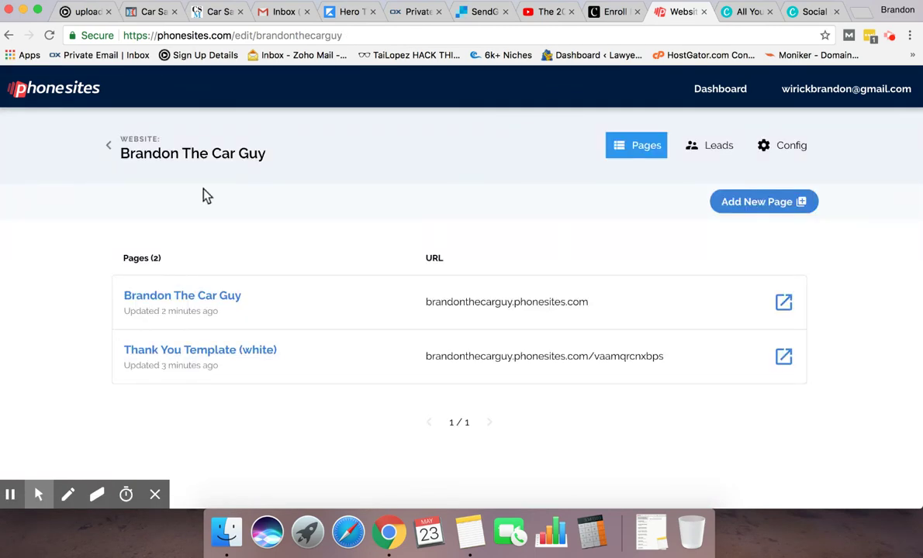
pyautogui.click(109, 146)
pyautogui.click(180, 322)
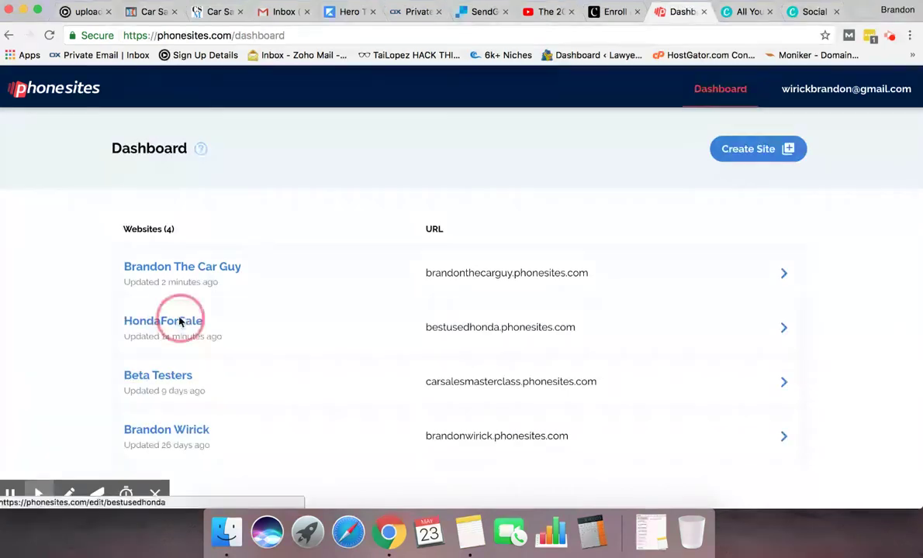
pyautogui.click(186, 299)
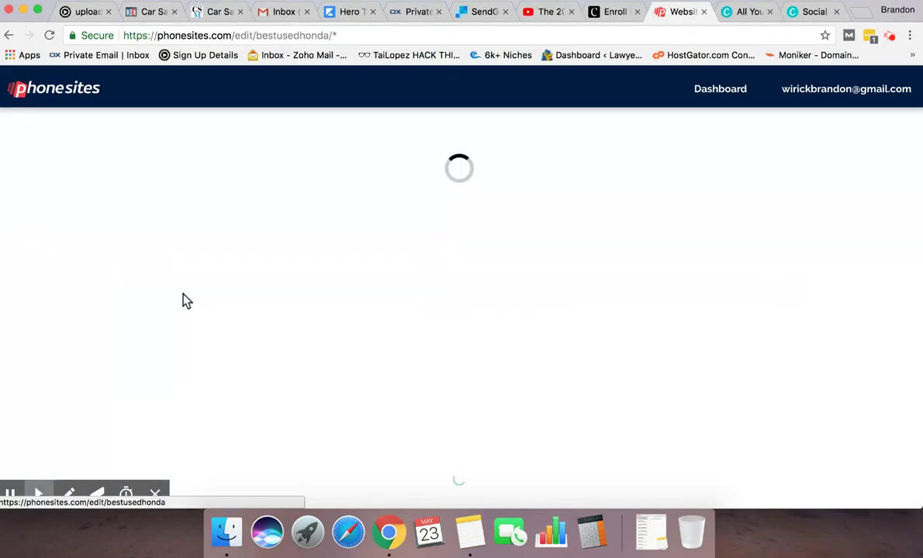
pyautogui.click(789, 220)
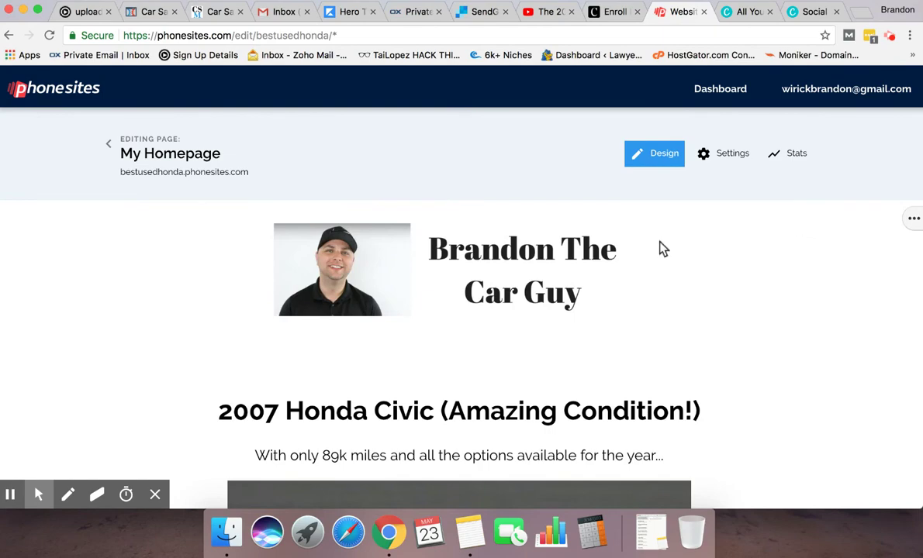
# Examine the Honda page preview's logo, 2007 Honda Civic headline, subheadline, car image and lead form
pyautogui.scroll(-10, 783, 358)
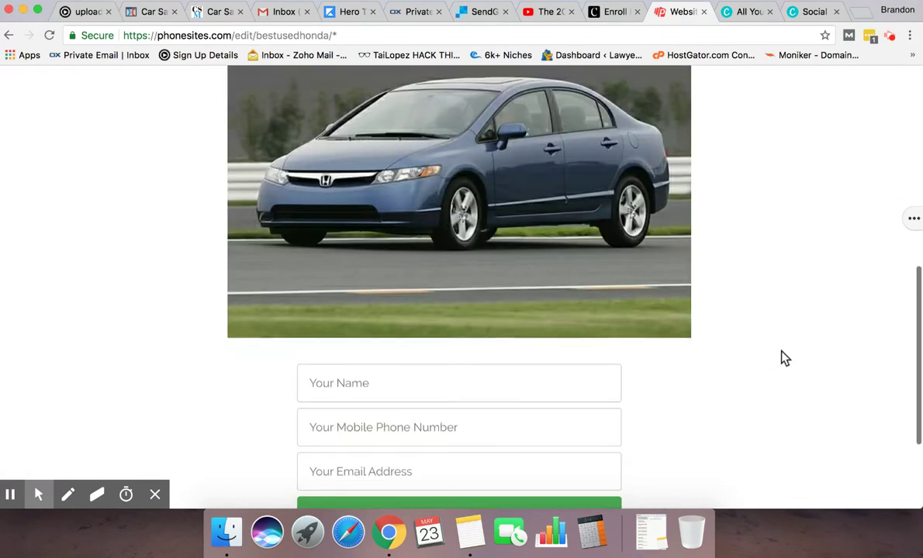
pyautogui.scroll(10, 783, 358)
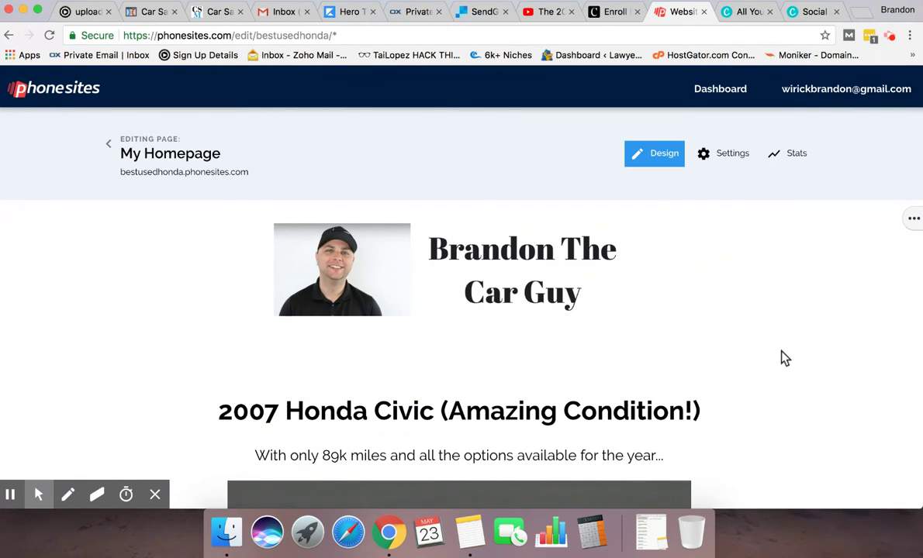
pyautogui.scroll(-3, 783, 358)
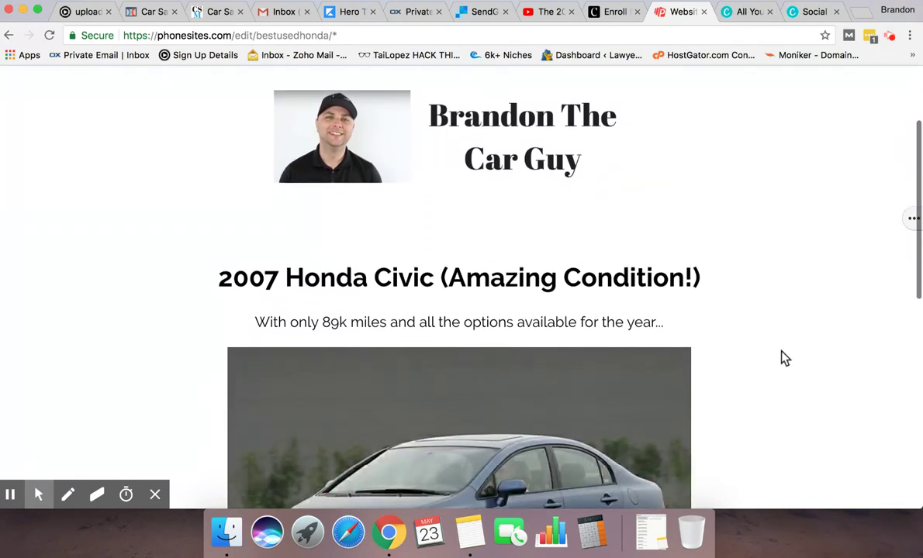
pyautogui.scroll(-4, 783, 358)
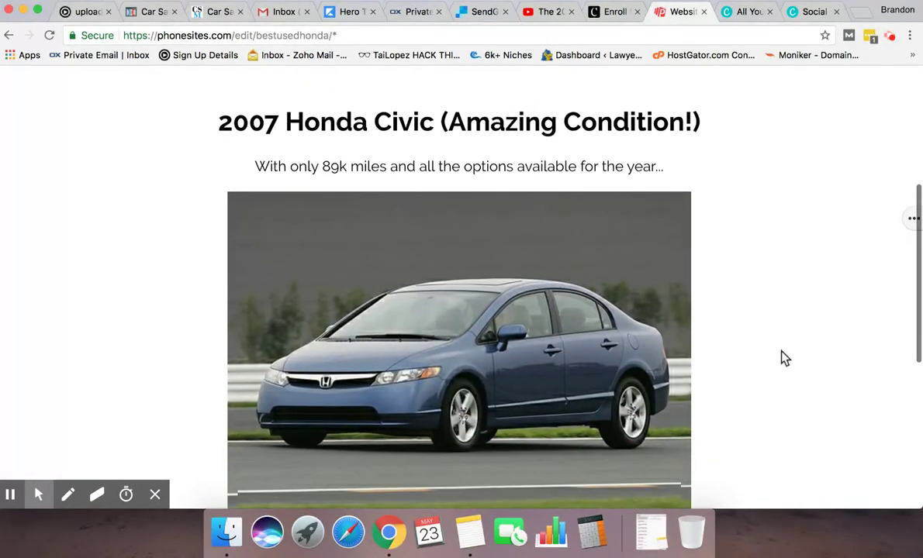
pyautogui.scroll(-1, 783, 358)
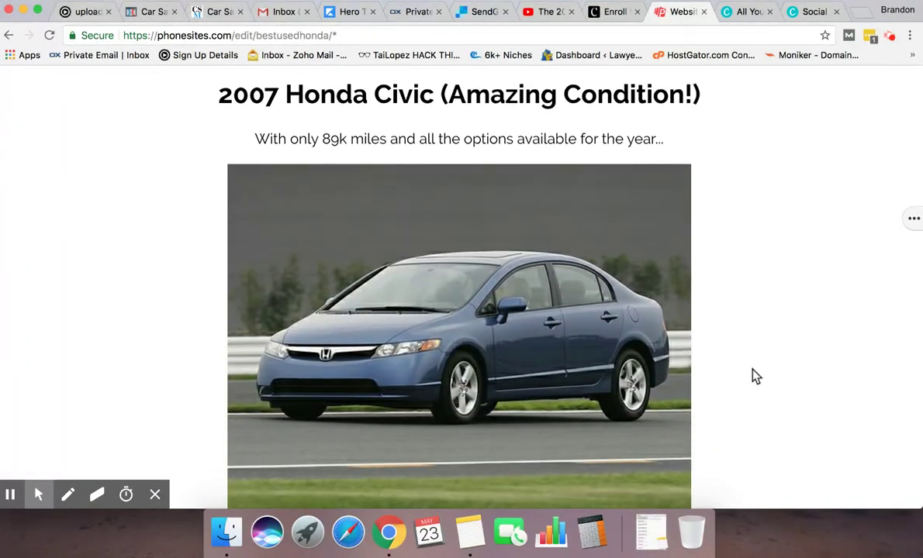
pyautogui.scroll(8, 756, 376)
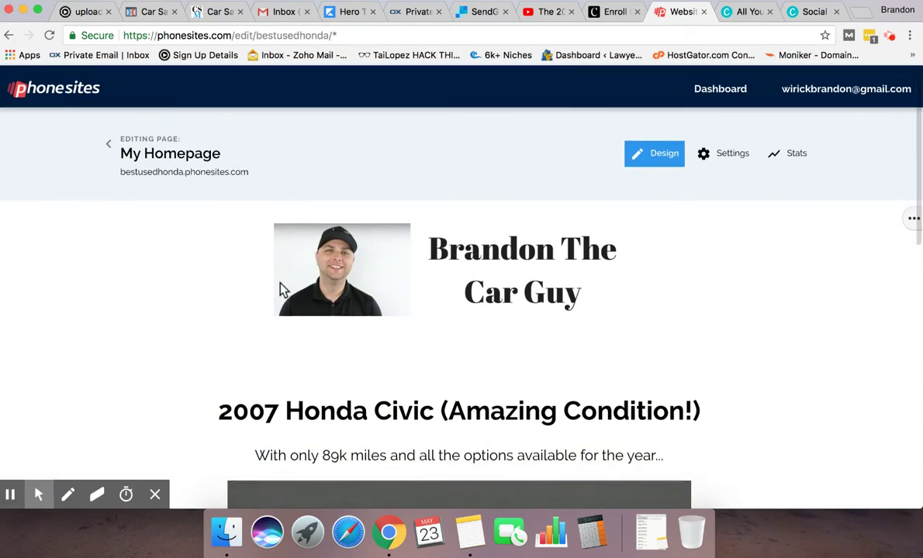
# Return to the dashboard, open the personal-brand car guy site's homepage and preview it
pyautogui.click(109, 144)
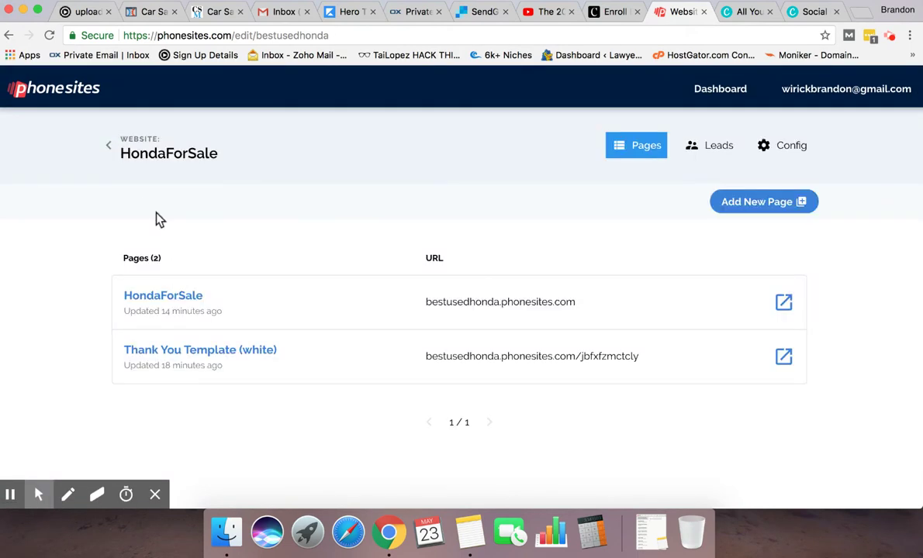
pyautogui.click(108, 145)
pyautogui.click(159, 267)
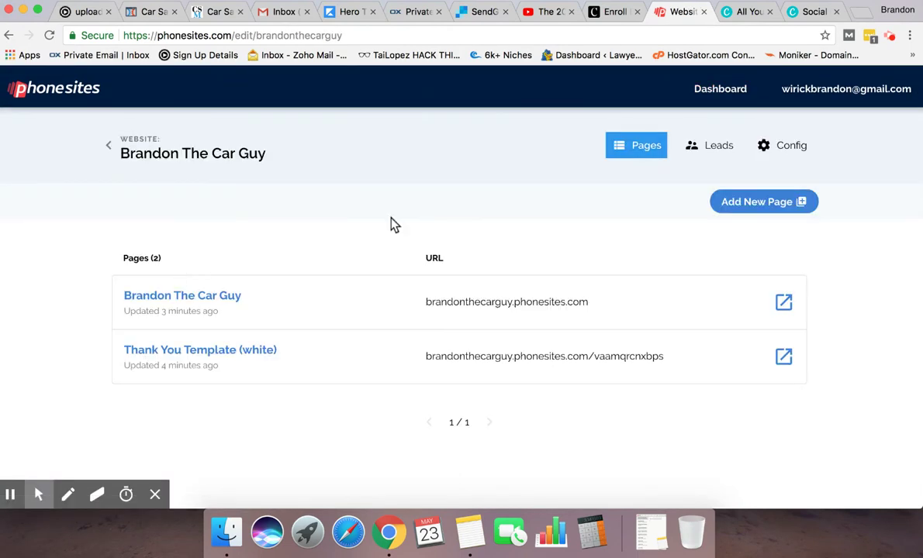
pyautogui.click(133, 300)
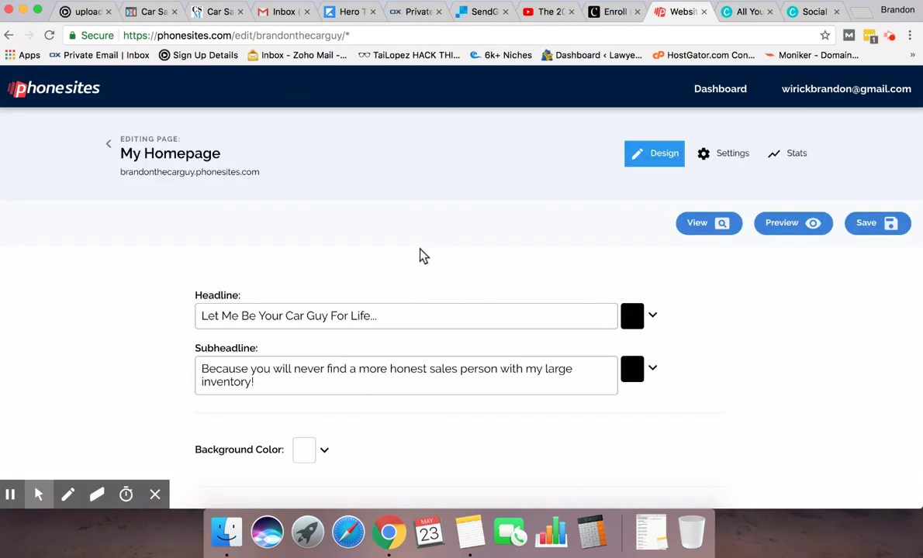
pyautogui.click(800, 222)
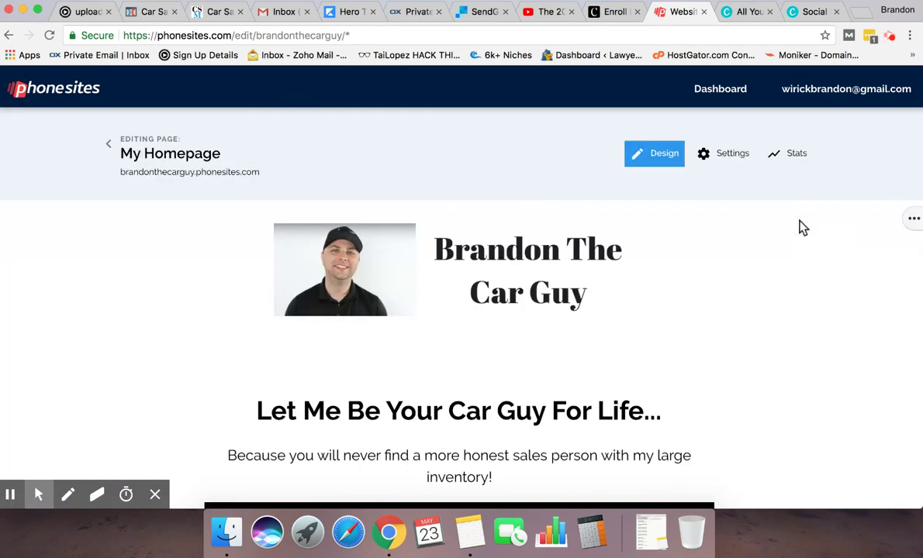
# Review the personal-brand homepage preview's headline, subheadline, embedded YouTube video and lead form down to its call-me button
pyautogui.scroll(-5, 721, 378)
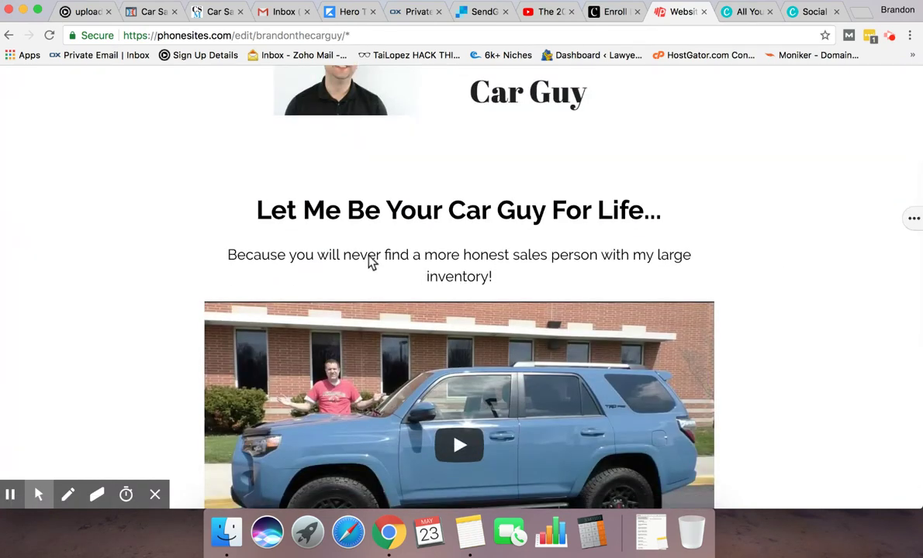
pyautogui.moveTo(367, 261); pyautogui.dragTo(521, 279)
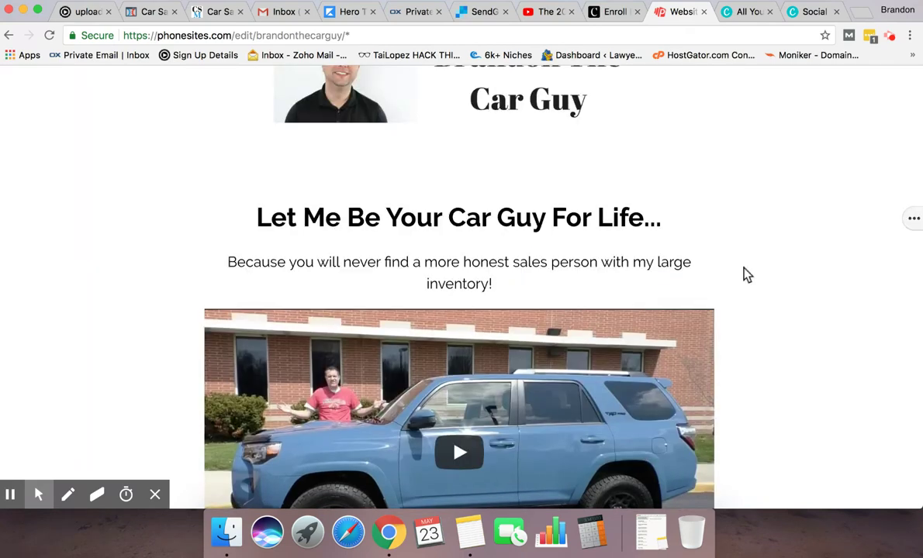
pyautogui.scroll(-3, 743, 269)
pyautogui.scroll(-6, 788, 330)
pyautogui.scroll(12, 788, 330)
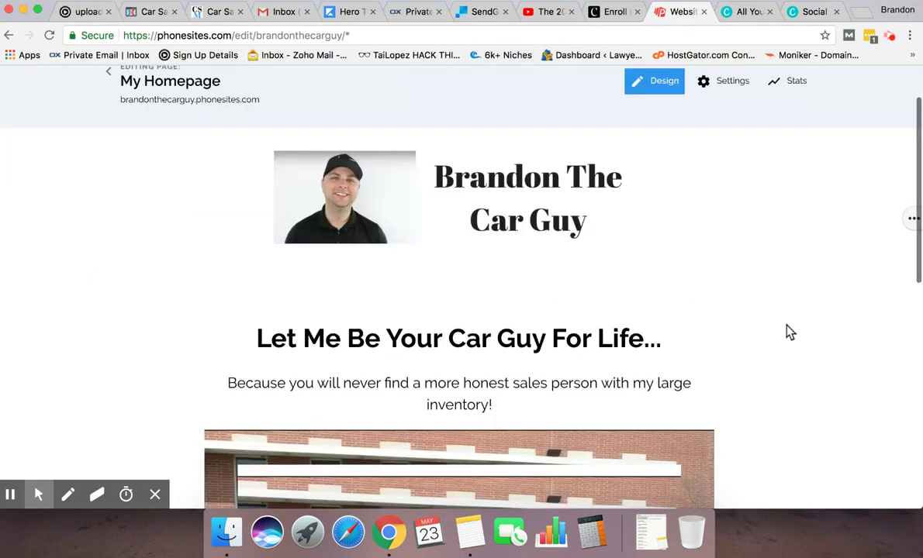
pyautogui.scroll(-4, 788, 332)
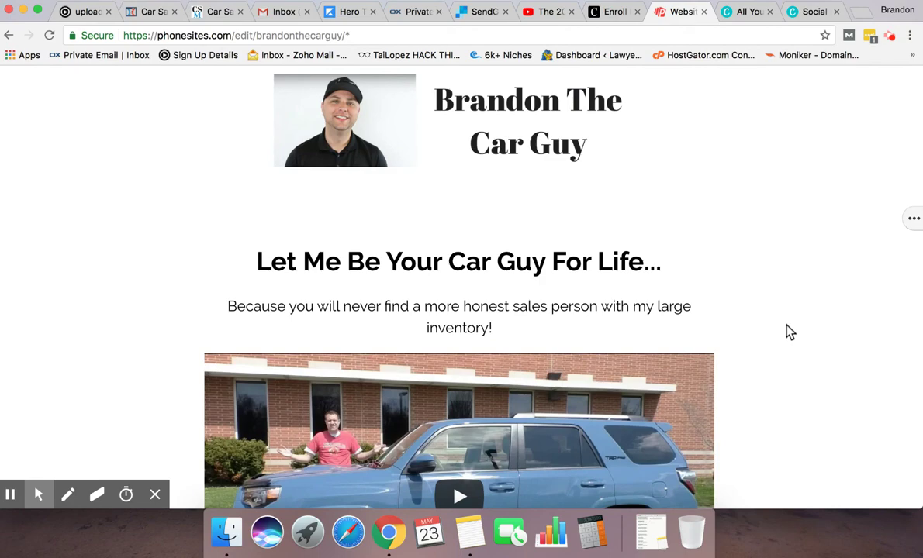
pyautogui.scroll(-5, 790, 332)
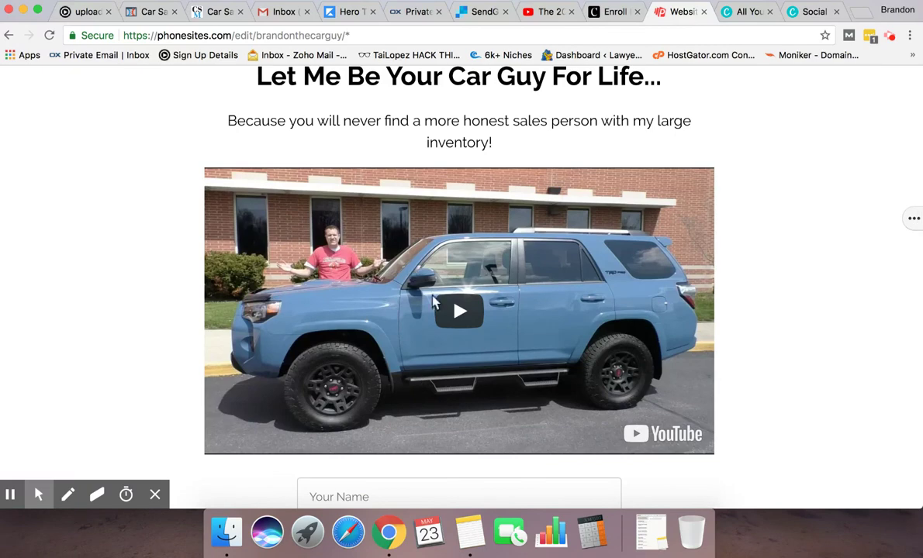
pyautogui.scroll(-3, 826, 276)
pyautogui.scroll(-4, 826, 277)
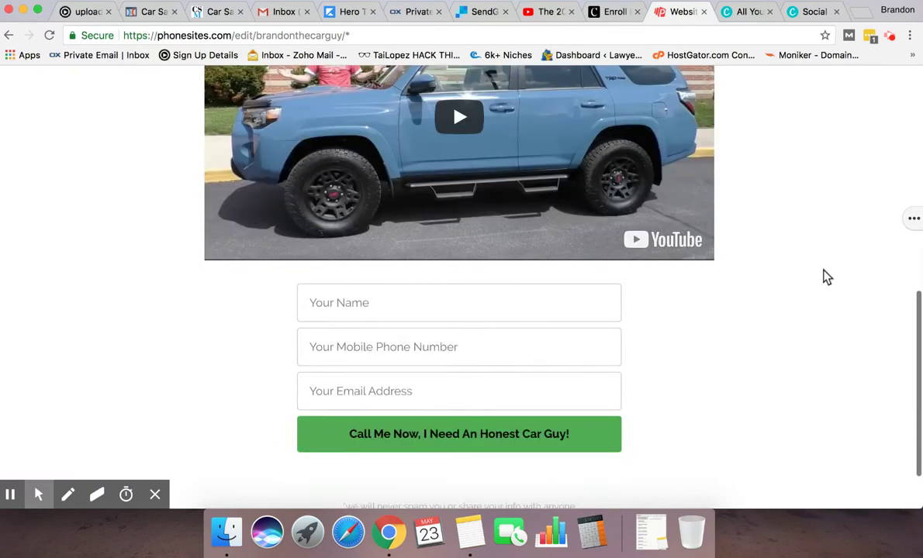
# Look again at the branded logo, headline and subheadline in the upper part of the homepage preview
pyautogui.scroll(15, 826, 277)
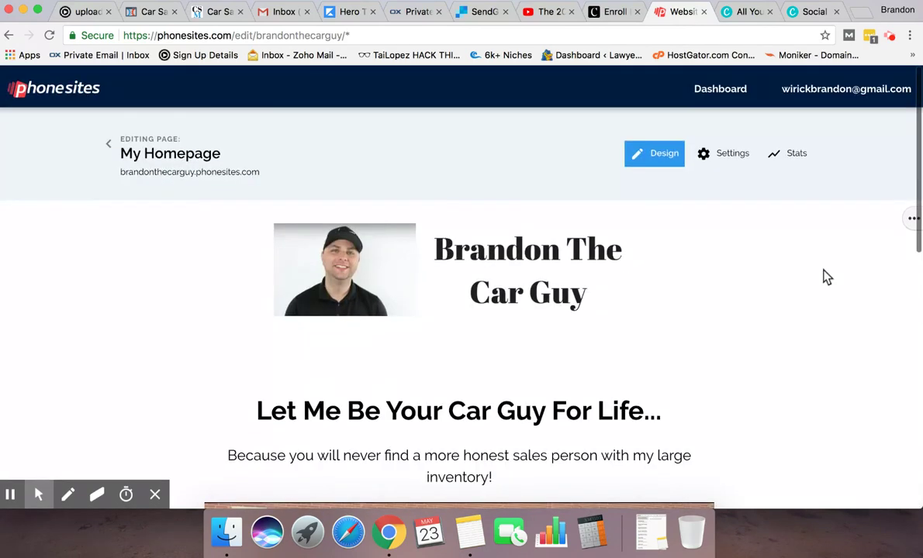
pyautogui.scroll(-3, 799, 304)
pyautogui.scroll(-1, 798, 304)
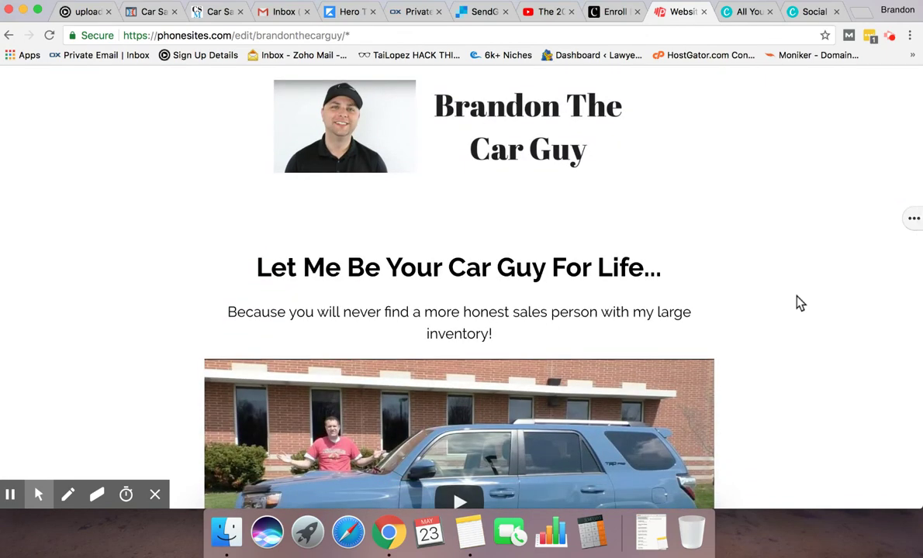
pyautogui.scroll(4, 799, 304)
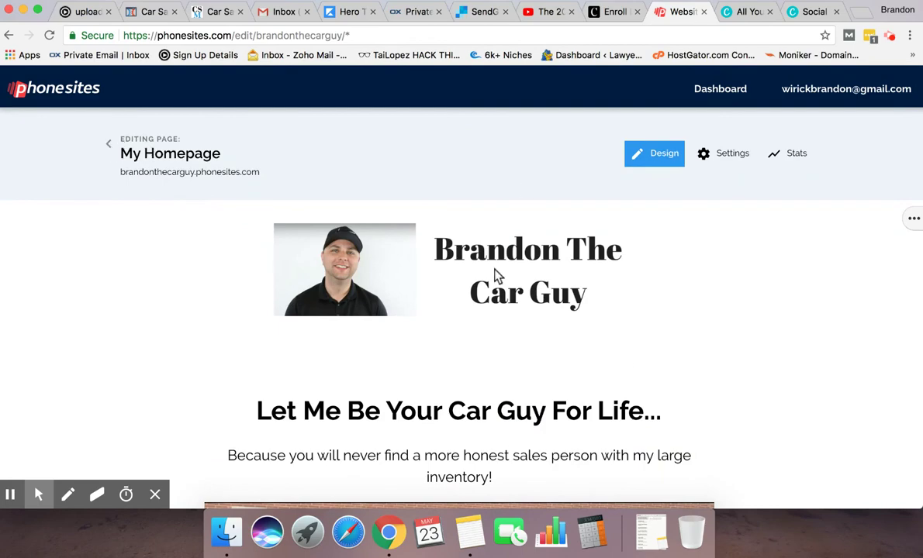
pyautogui.scroll(-3, 764, 351)
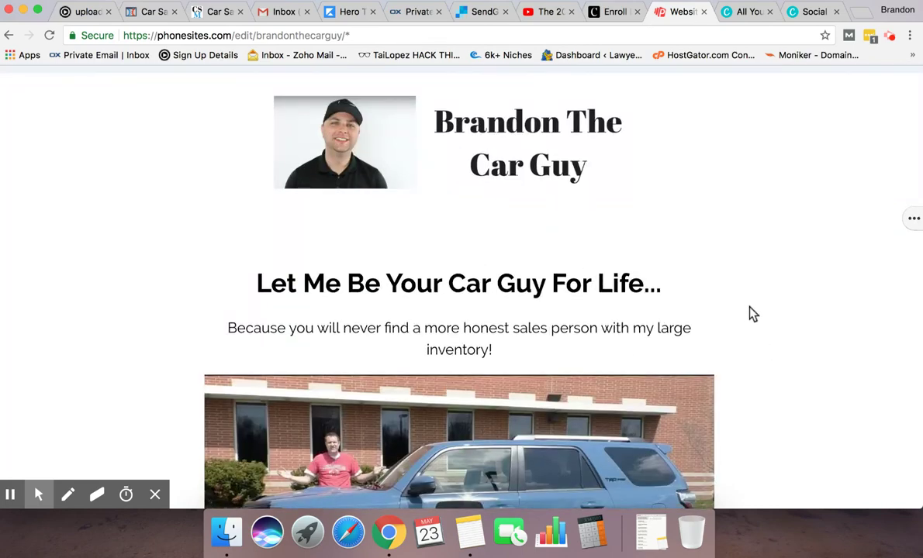
pyautogui.scroll(4, 753, 314)
# Return to the dashboard and open the HondaForSale site's homepage for editing
pyautogui.click(110, 146)
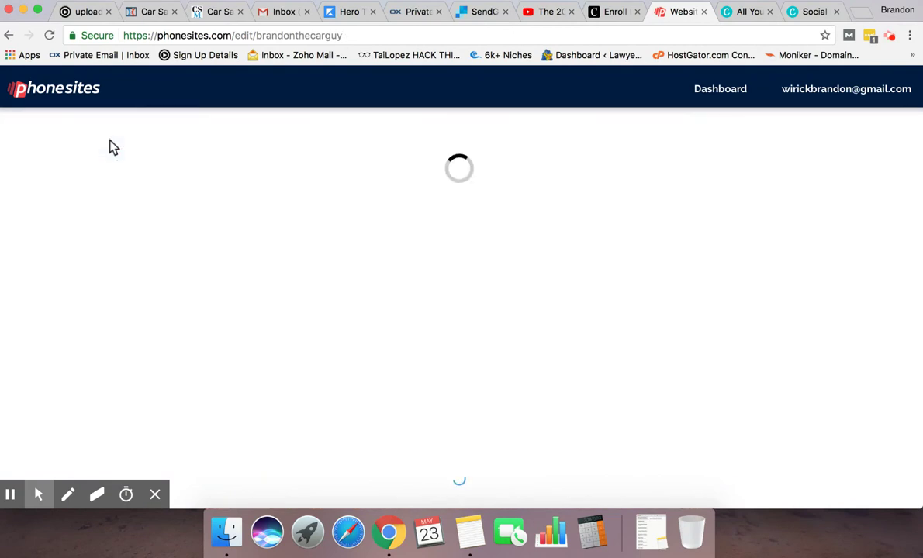
pyautogui.click(111, 151)
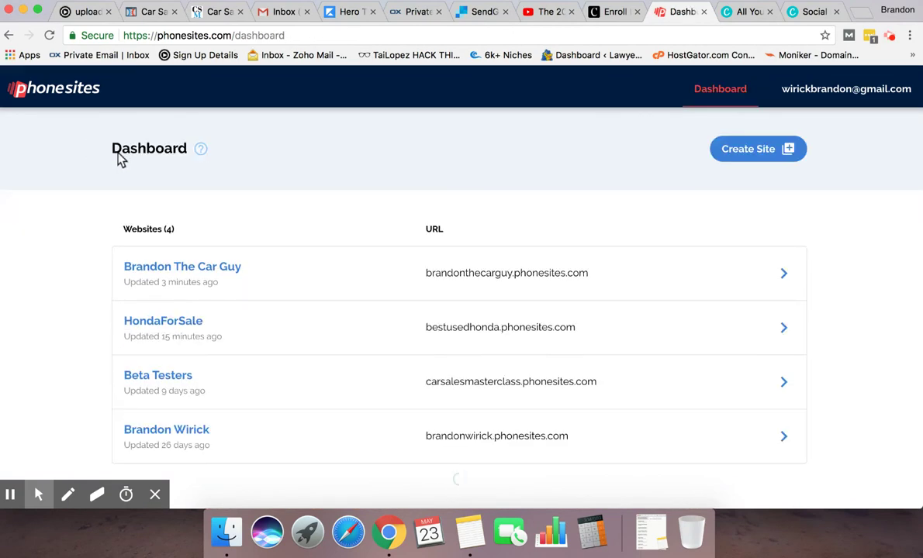
pyautogui.click(185, 321)
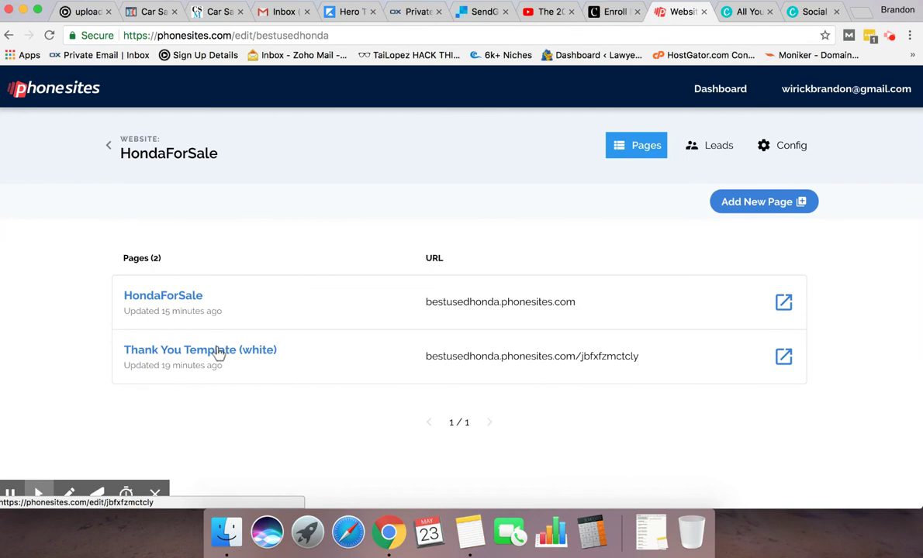
pyautogui.click(175, 298)
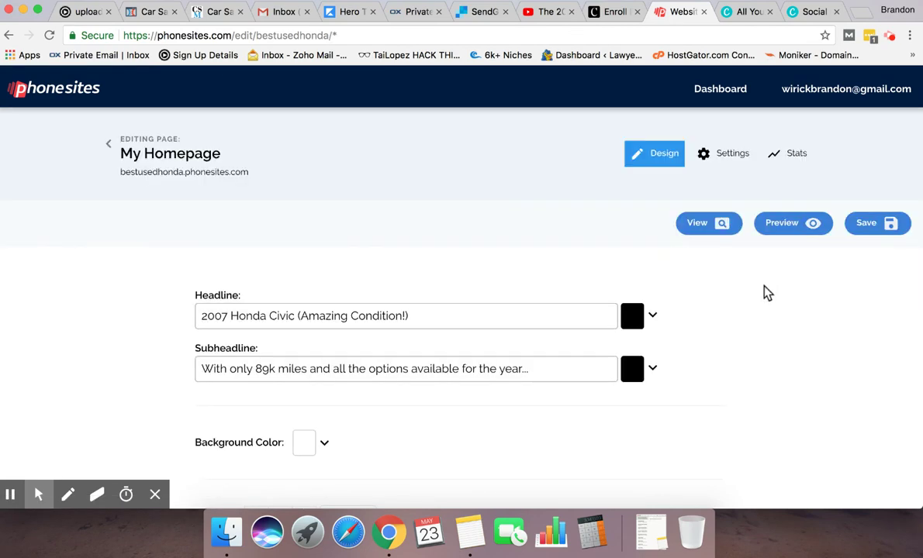
# Review the Honda homepage's design settings, from the headline, subheadline and logo down to the content image and form options
pyautogui.scroll(-5, 759, 357)
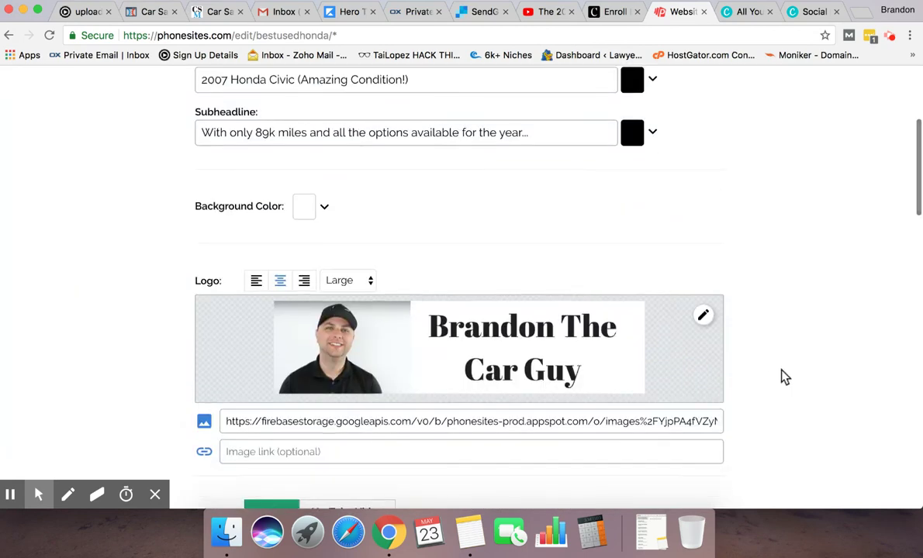
pyautogui.scroll(-3, 785, 377)
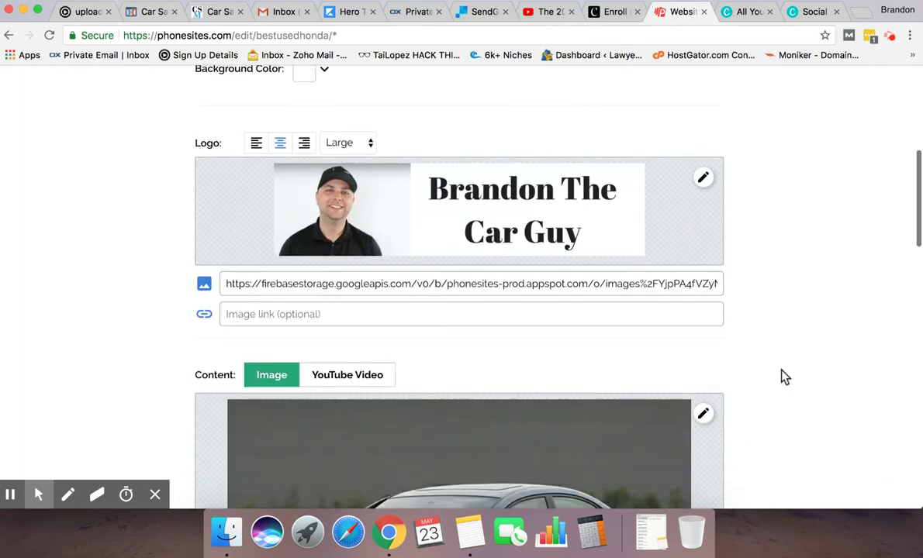
pyautogui.scroll(-4, 784, 378)
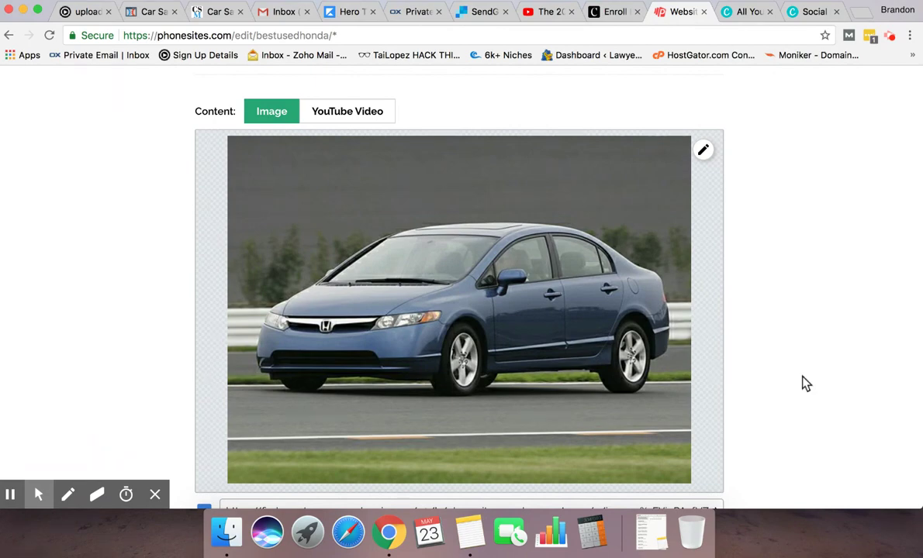
pyautogui.scroll(-5, 805, 383)
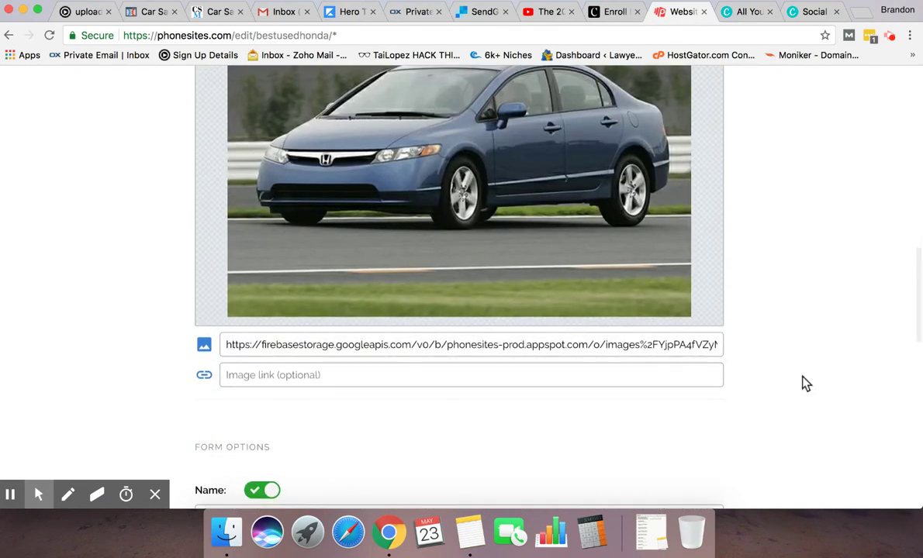
pyautogui.scroll(10, 805, 383)
pyautogui.scroll(10, 805, 383)
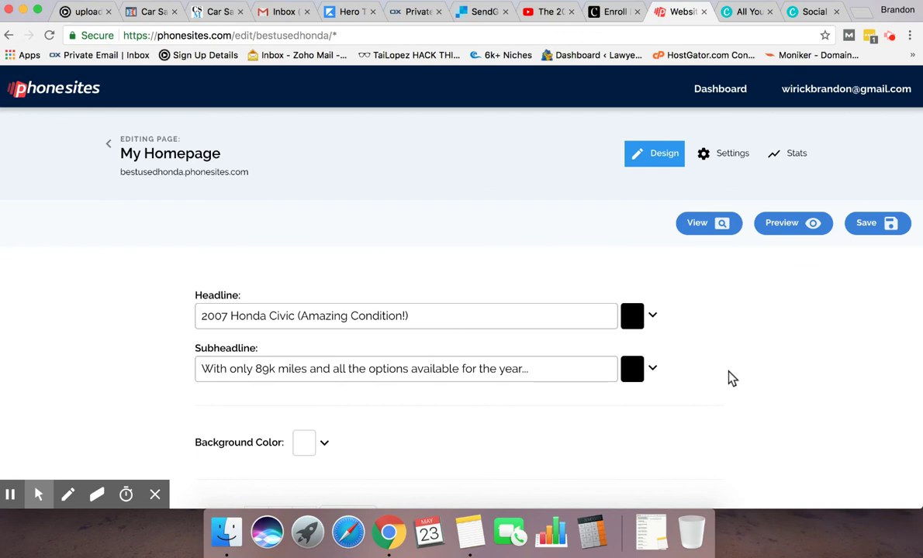
# Preview the Honda homepage and look over its logo, headline, subheadline and car image
pyautogui.click(784, 222)
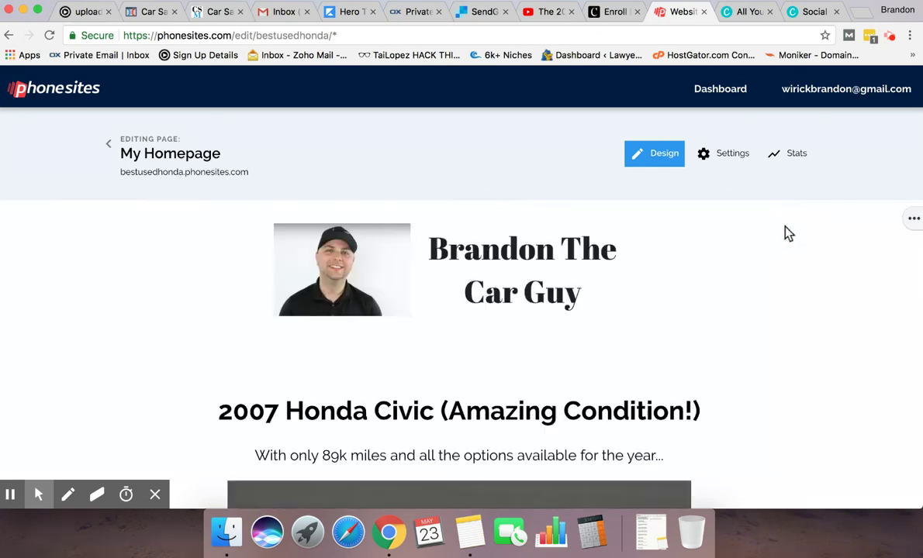
pyautogui.scroll(-4, 805, 380)
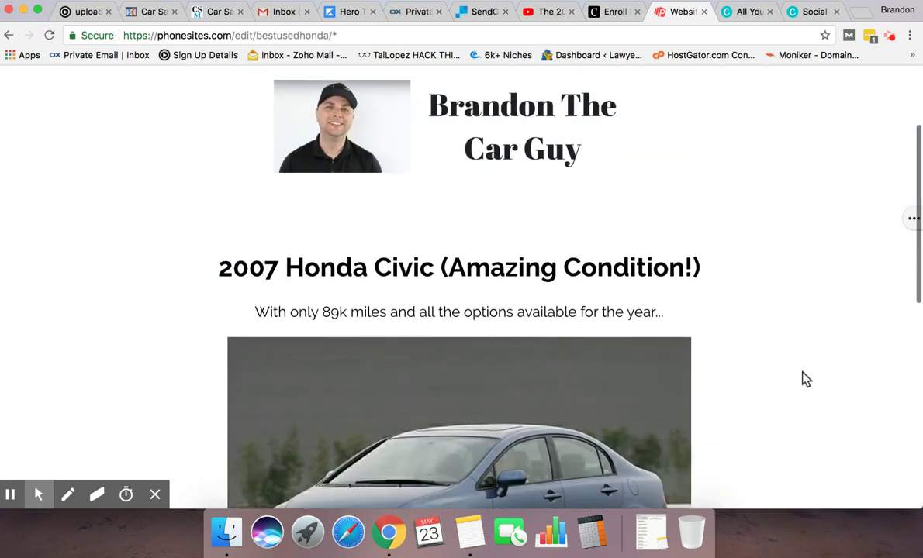
pyautogui.scroll(-8, 791, 348)
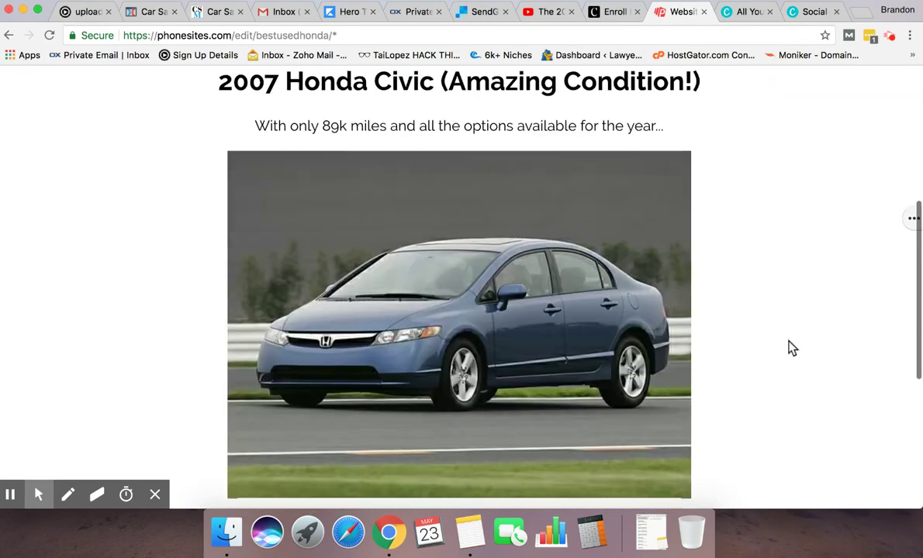
pyautogui.scroll(-5, 791, 348)
pyautogui.scroll(15, 791, 348)
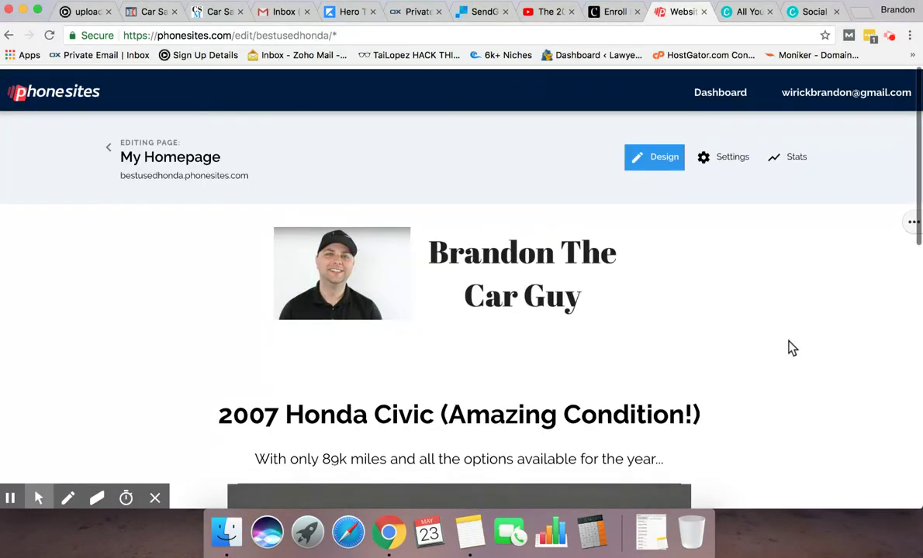
# Examine the Honda preview down to the Schedule My Drive! lead form and the note beneath it, then recheck its header
pyautogui.scroll(-1, 791, 348)
pyautogui.scroll(-2, 791, 348)
pyautogui.scroll(-8, 790, 348)
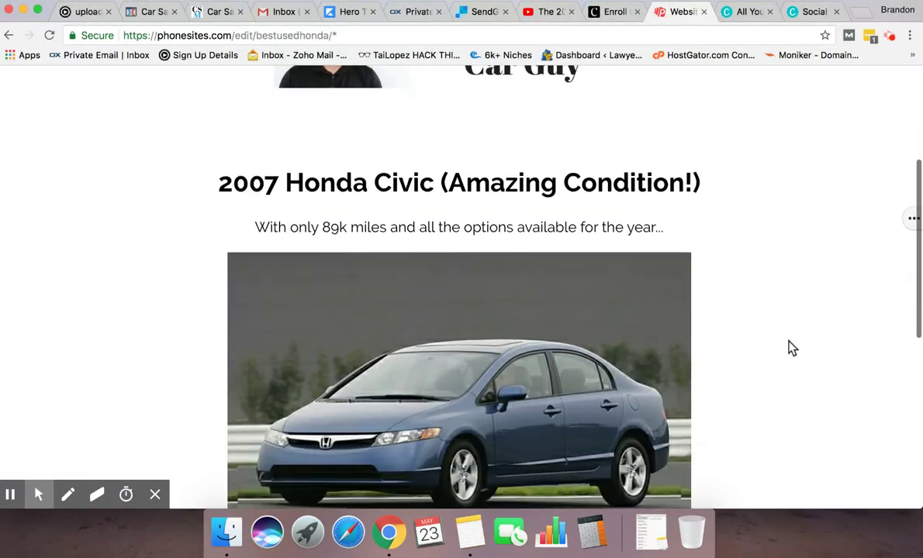
pyautogui.scroll(-1, 791, 348)
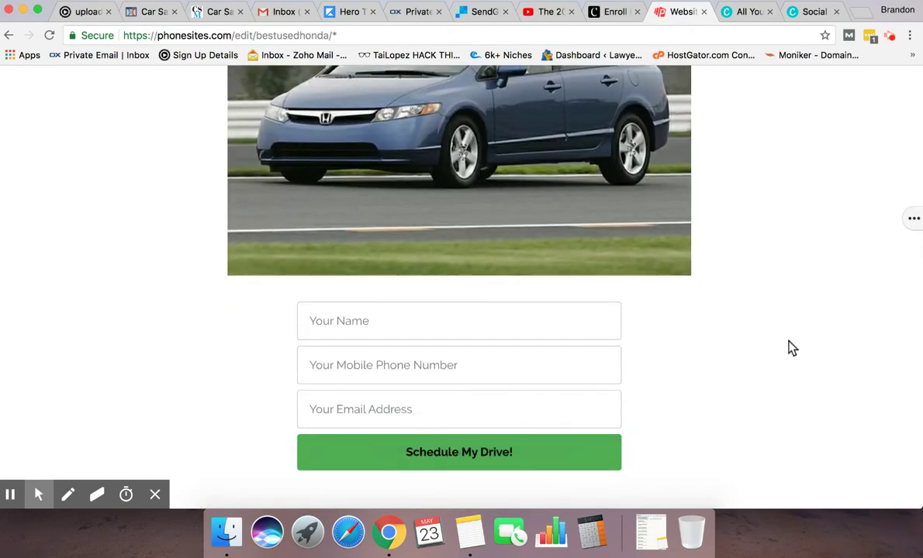
pyautogui.scroll(-2, 791, 348)
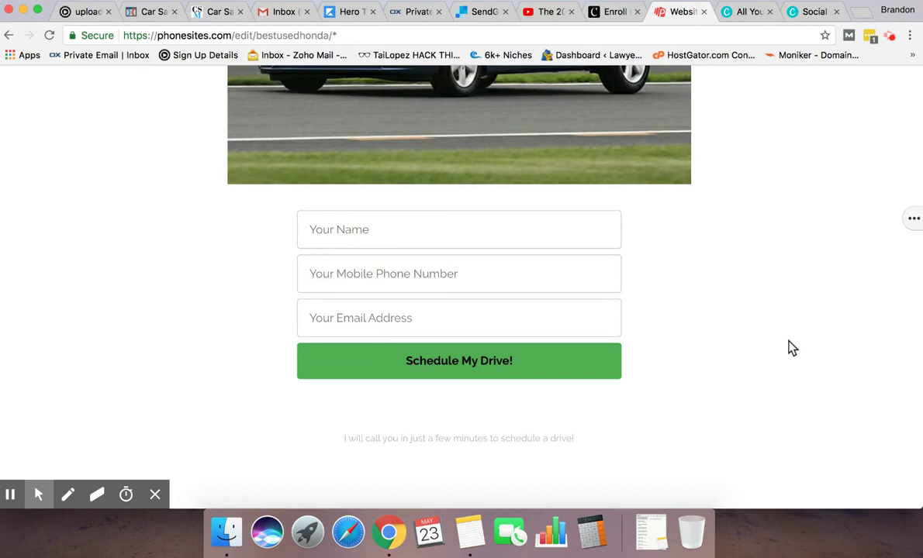
pyautogui.scroll(15, 791, 348)
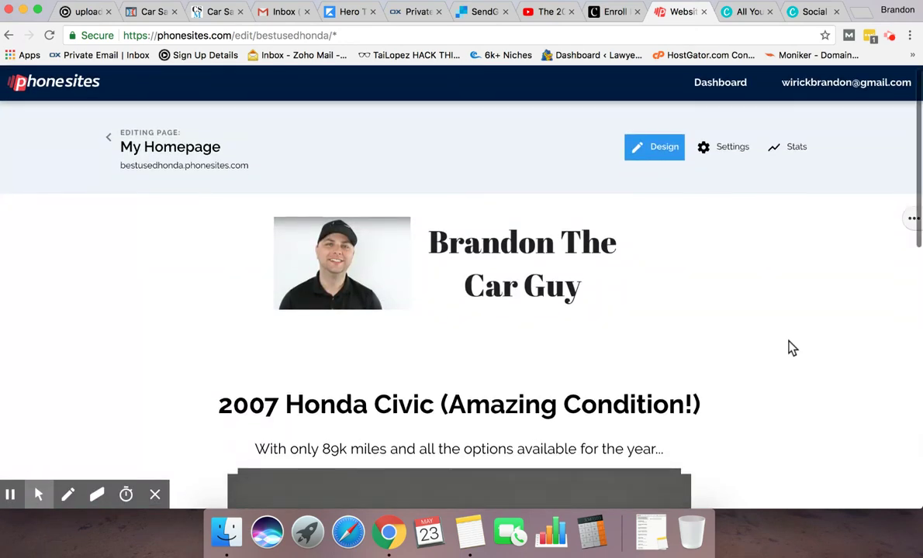
pyautogui.scroll(-3, 791, 348)
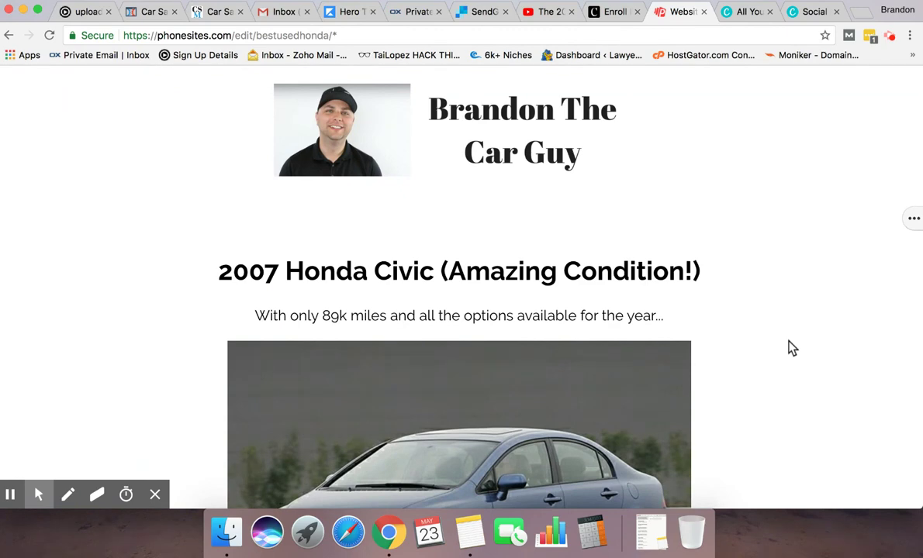
pyautogui.scroll(3, 791, 349)
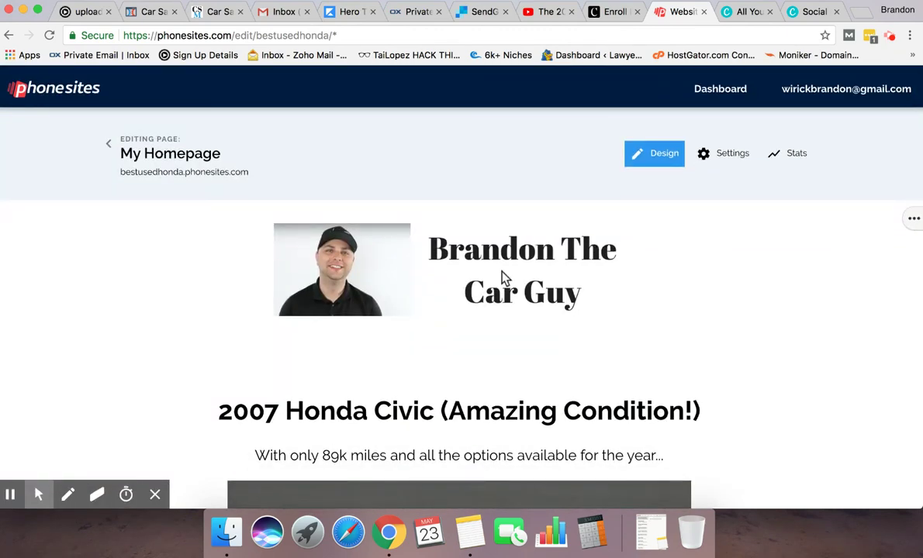
# Leave the Honda homepage and its site, returning to the dashboard's list of websites
pyautogui.click(108, 146)
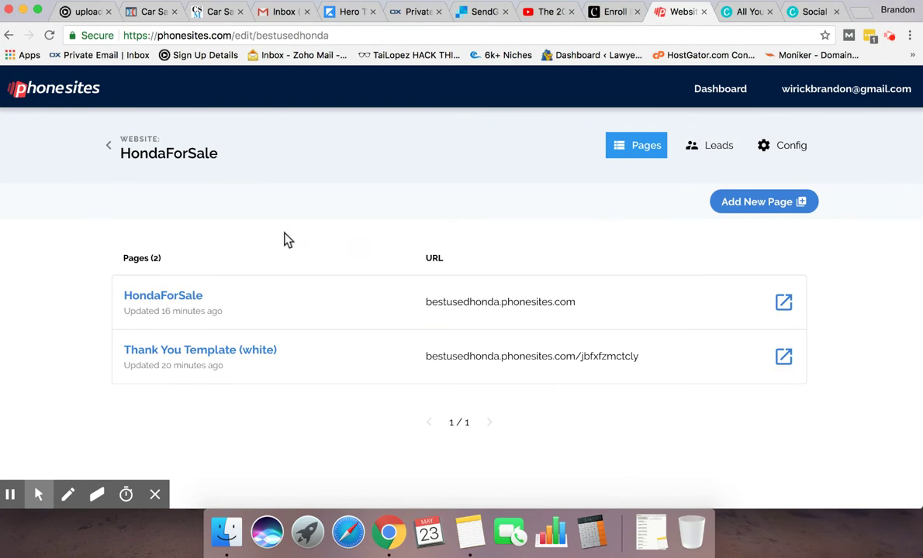
pyautogui.click(108, 146)
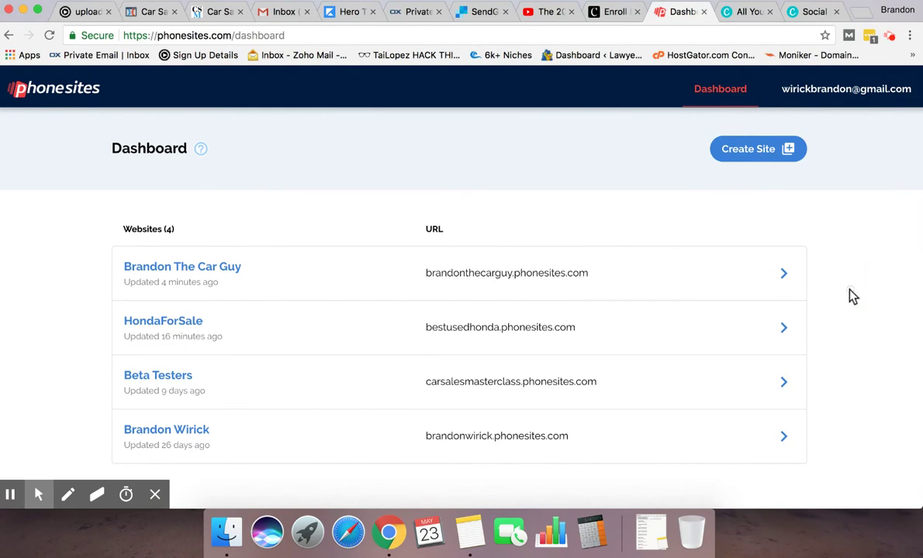
pyautogui.scroll(-1, 852, 297)
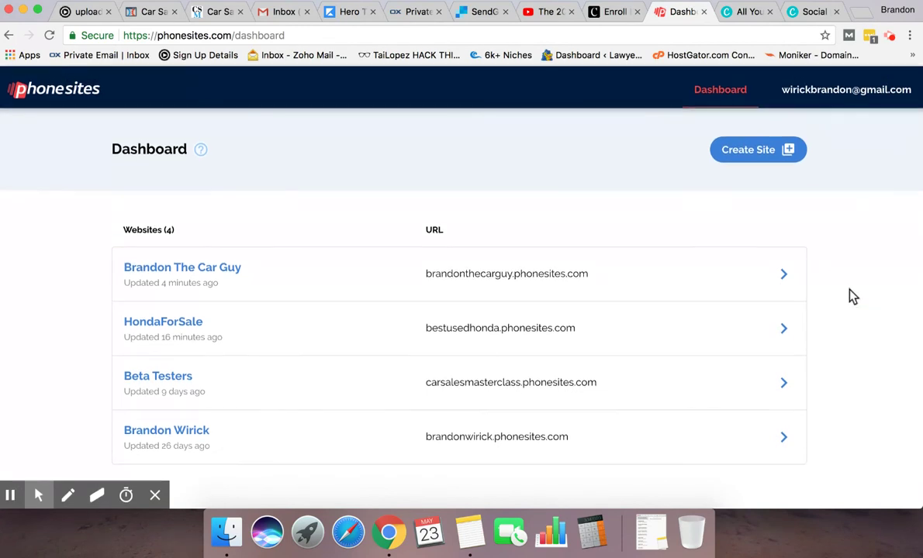